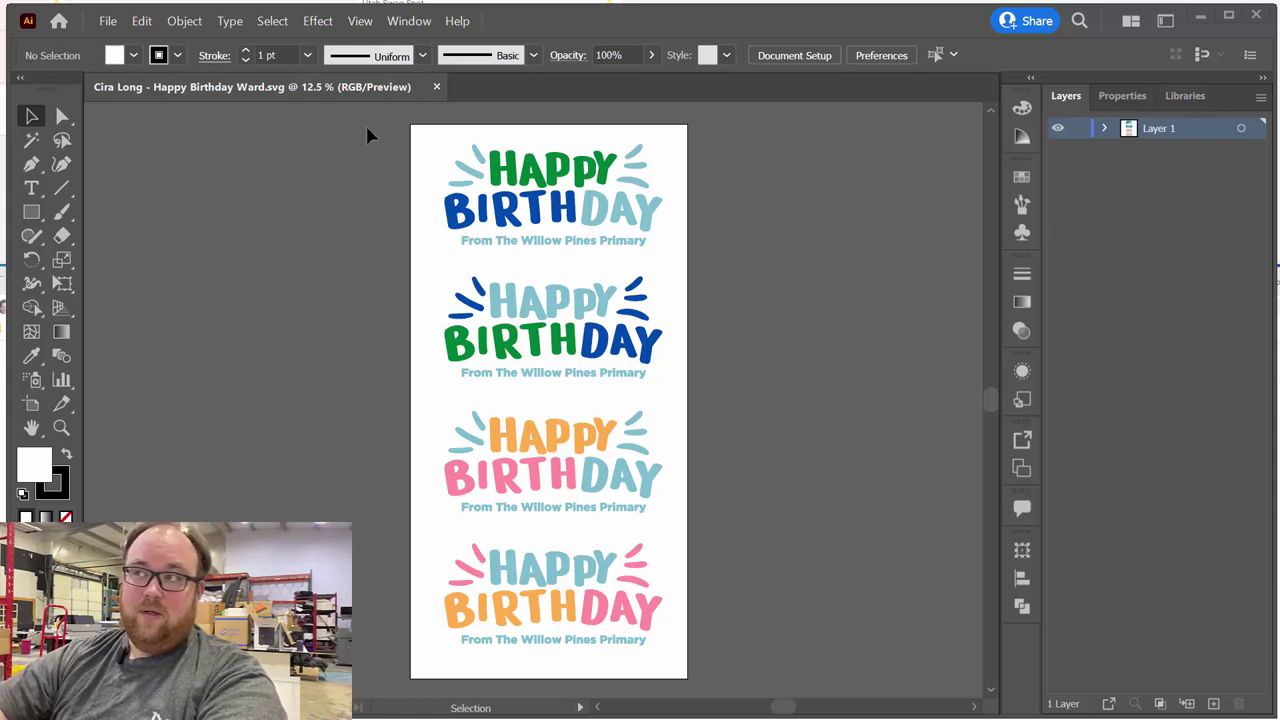
Step: Drag a marquee around the top Happy Birthday design to select all its objects
{"action": "left_click_drag", "start_coordinate": [367, 133], "coordinate": [668, 244]}
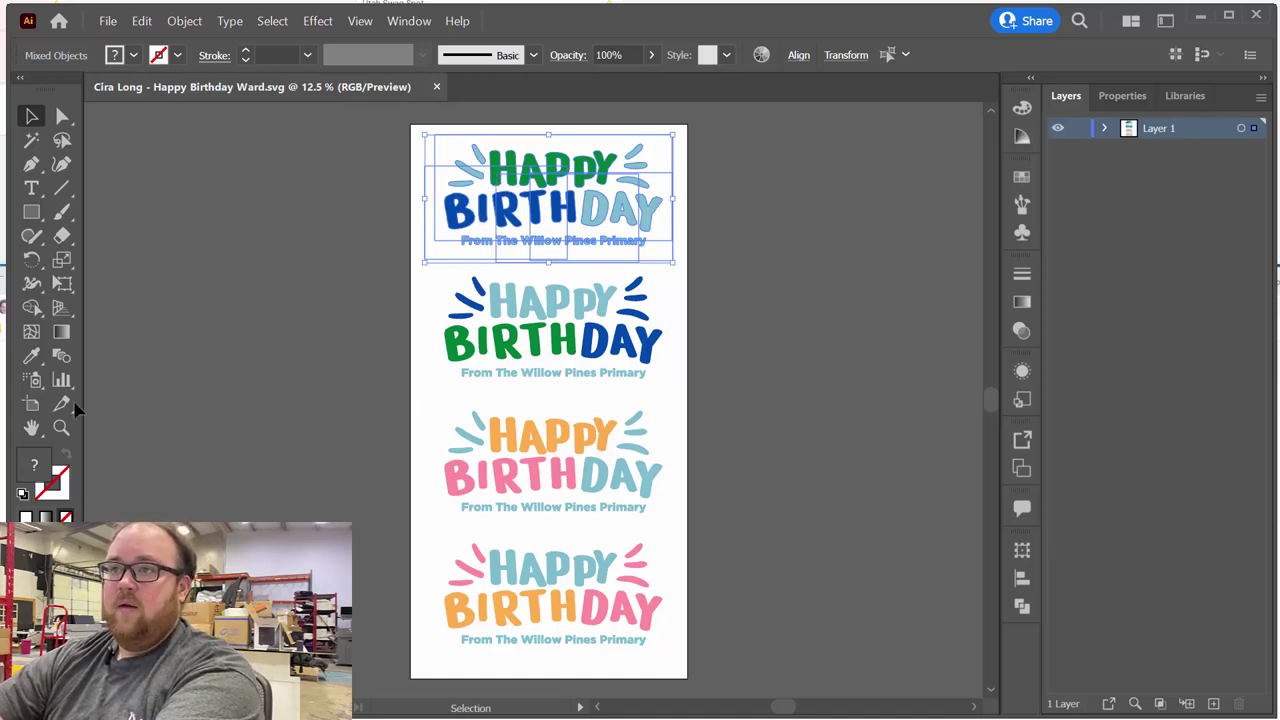
Step: Set the document units to inches in Document Setup
{"action": "left_click", "coordinate": [31, 403]}
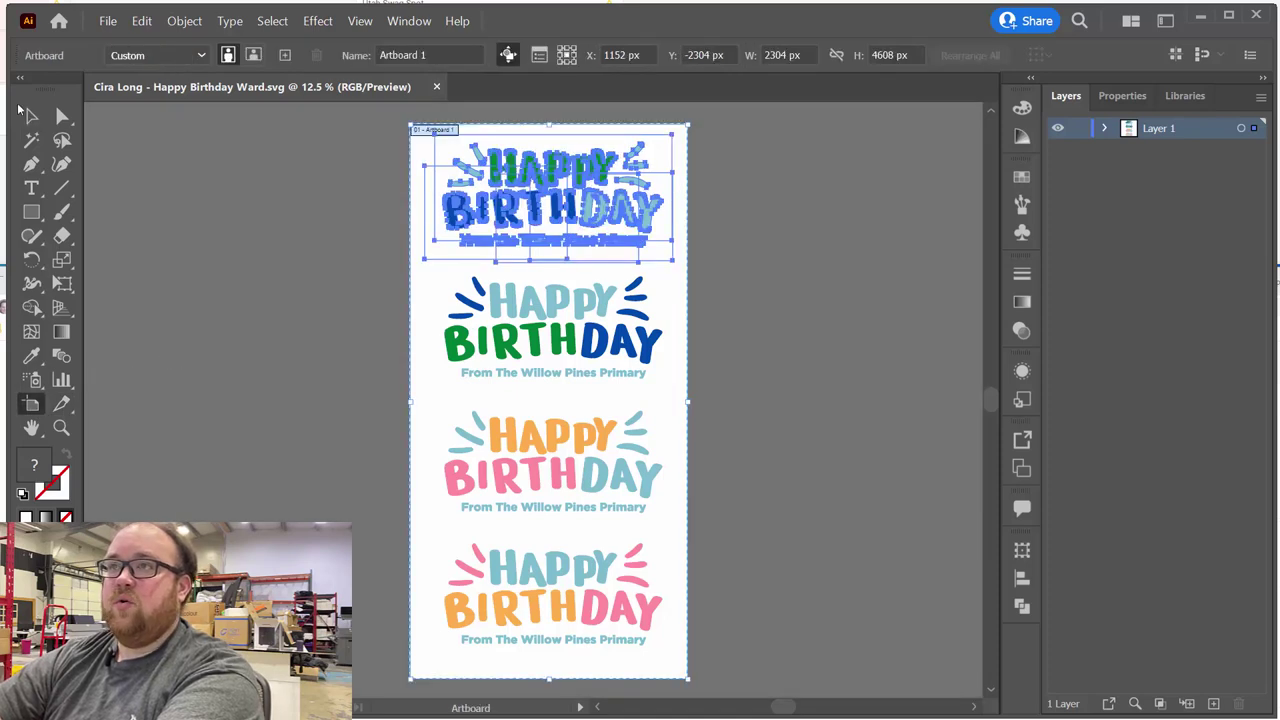
{"action": "left_click", "coordinate": [31, 116]}
{"action": "left_click", "coordinate": [258, 179]}
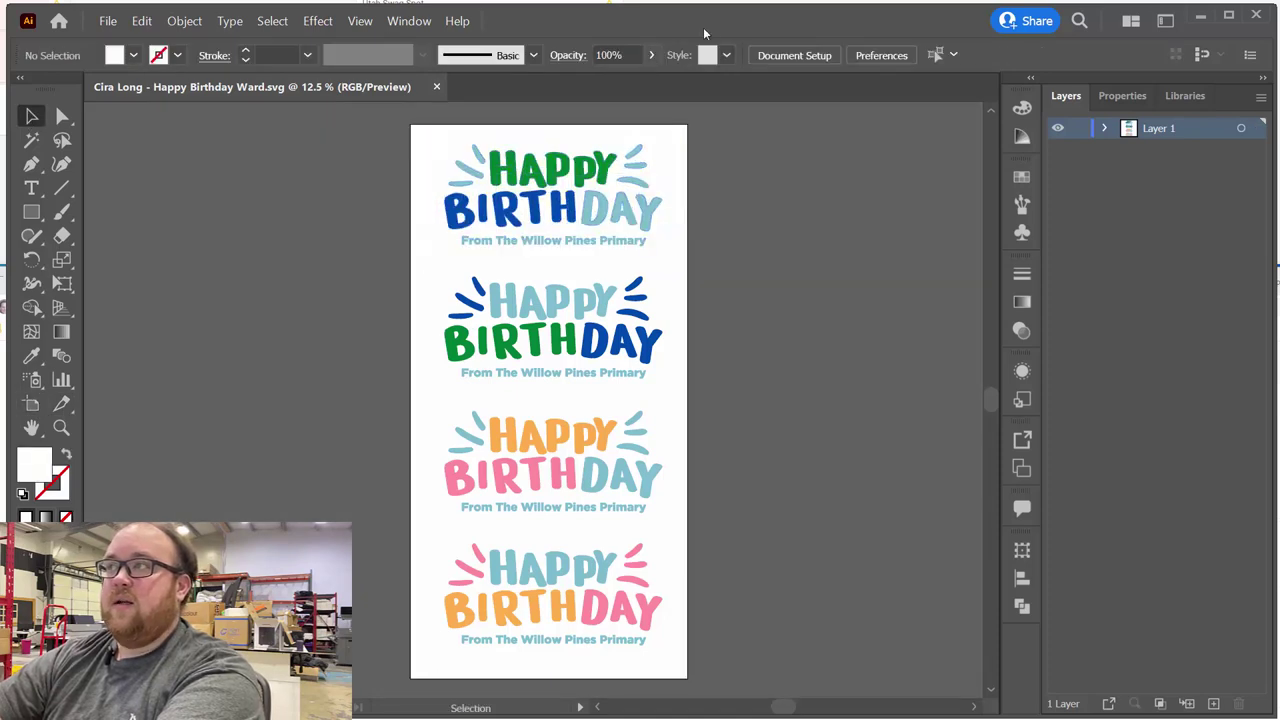
{"action": "left_click", "coordinate": [808, 57]}
{"action": "left_click", "coordinate": [620, 1]}
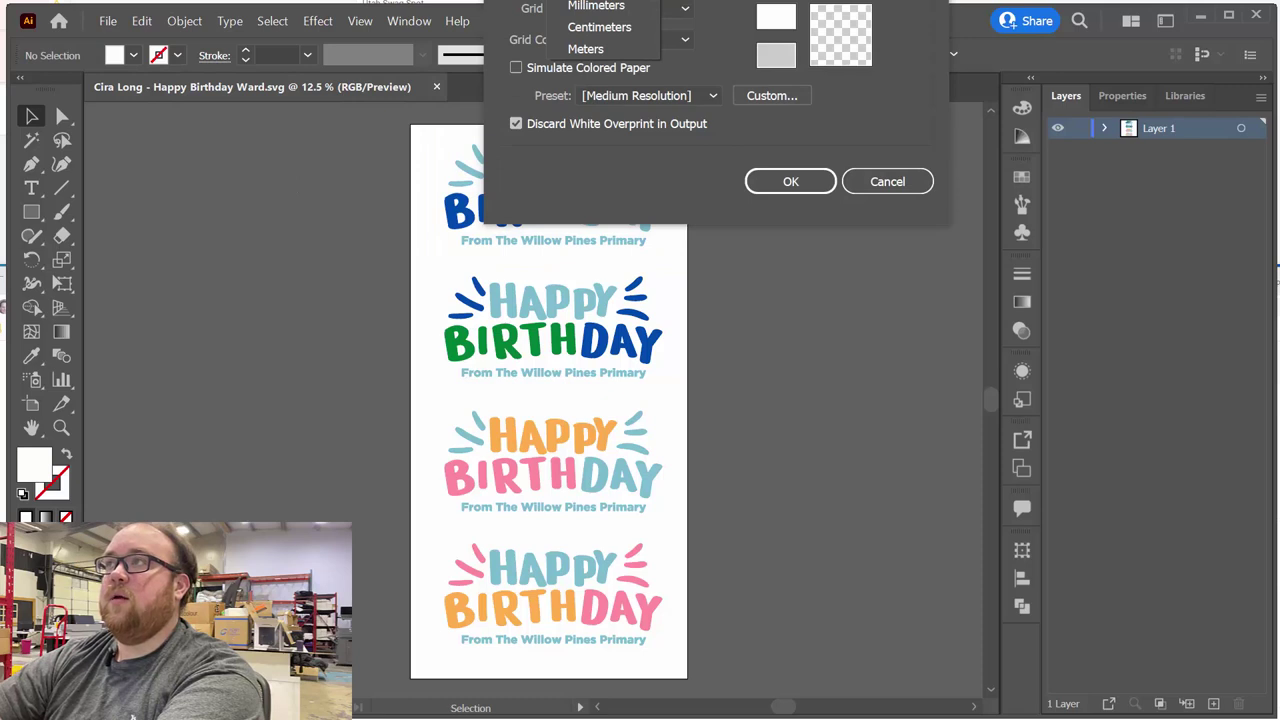
{"action": "key", "text": "Escape"}
Step: Resize the artboard to 48 in wide by 96 in tall
{"action": "left_click", "coordinate": [829, 3]}
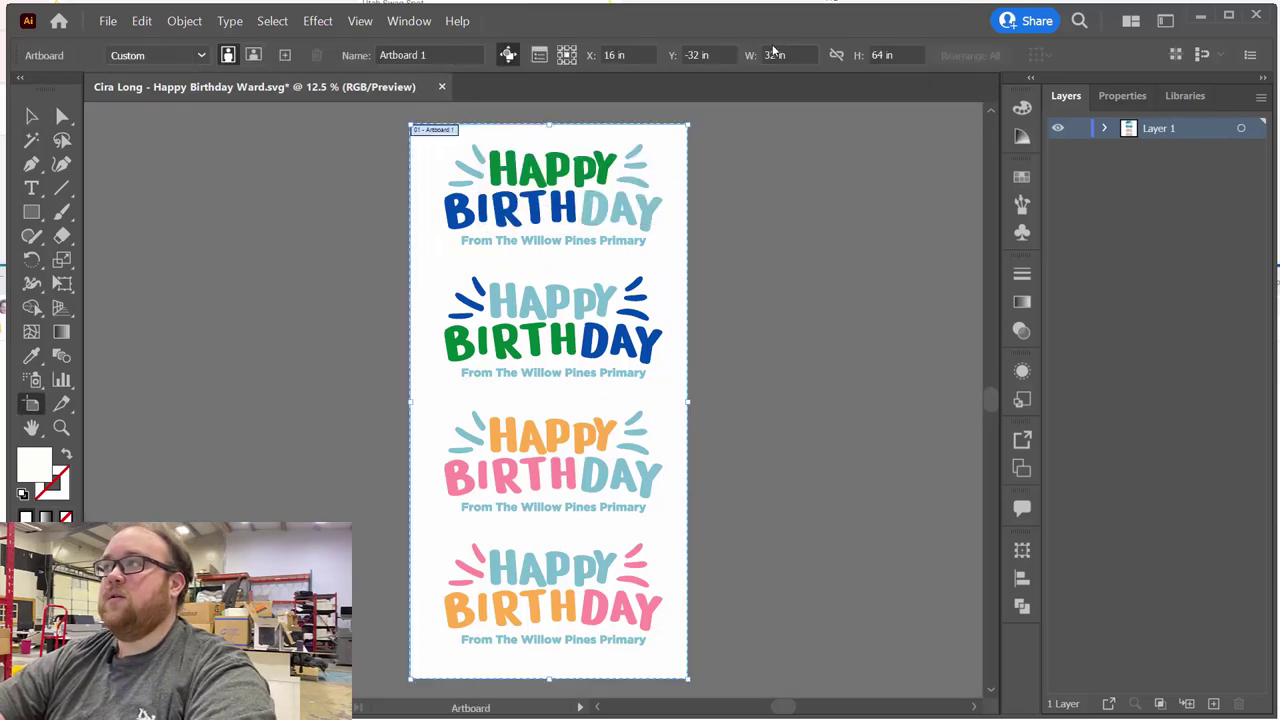
{"action": "left_click", "coordinate": [774, 54]}
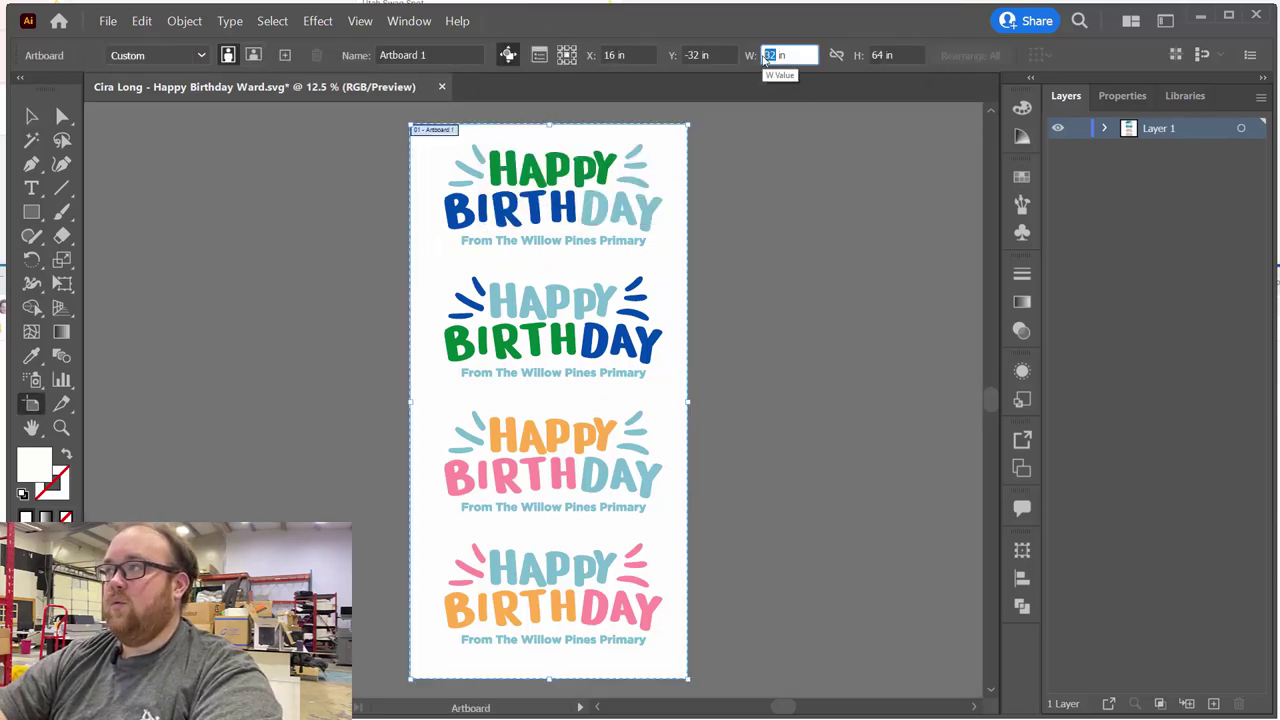
{"action": "type", "text": "48"}
{"action": "key", "text": "Tab"}
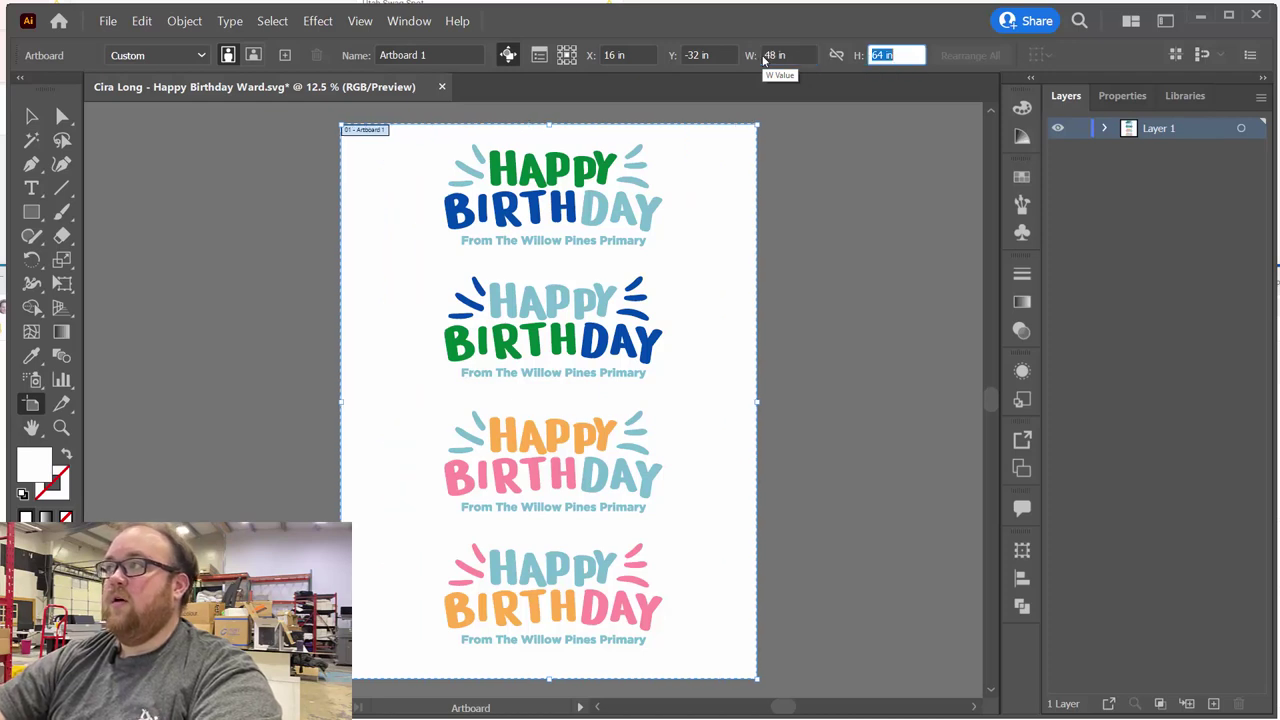
{"action": "type", "text": "96"}
{"action": "key", "text": "Return"}
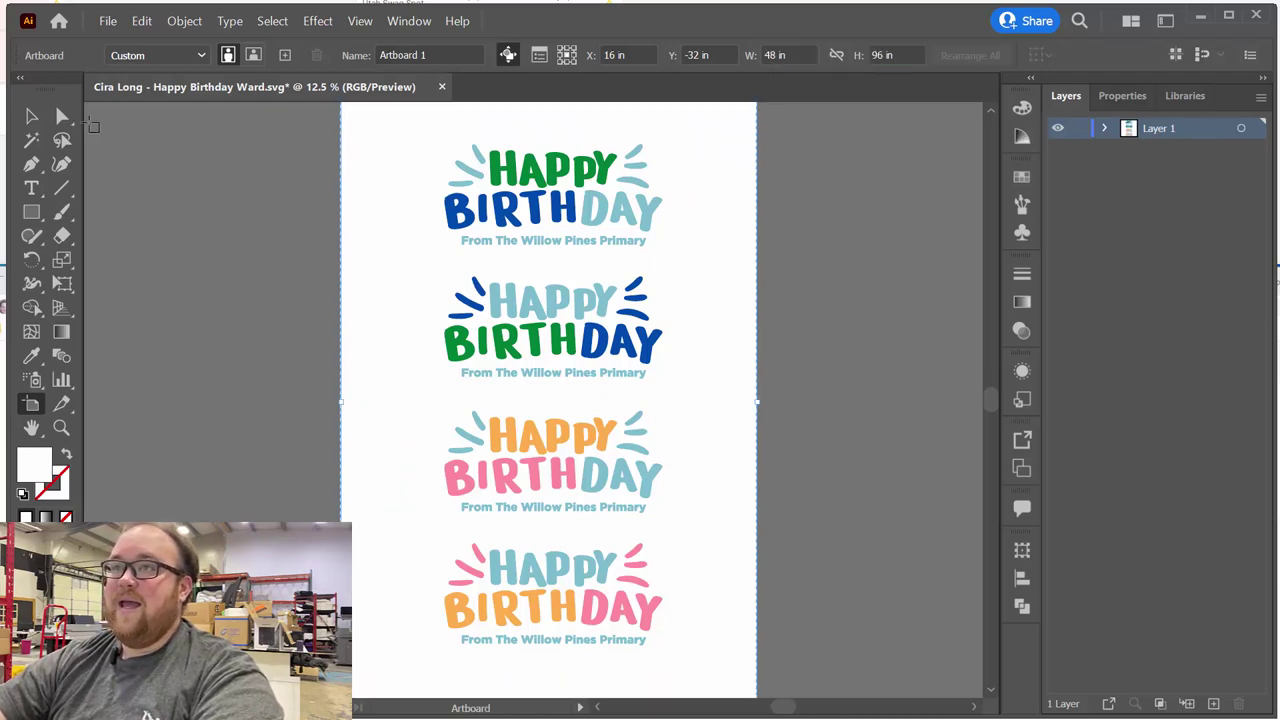
{"action": "left_click", "coordinate": [31, 116]}
Step: Delete the top green-blue Happy Birthday design
{"action": "scroll", "coordinate": [304, 229], "scroll_direction": "down", "scroll_amount": 1}
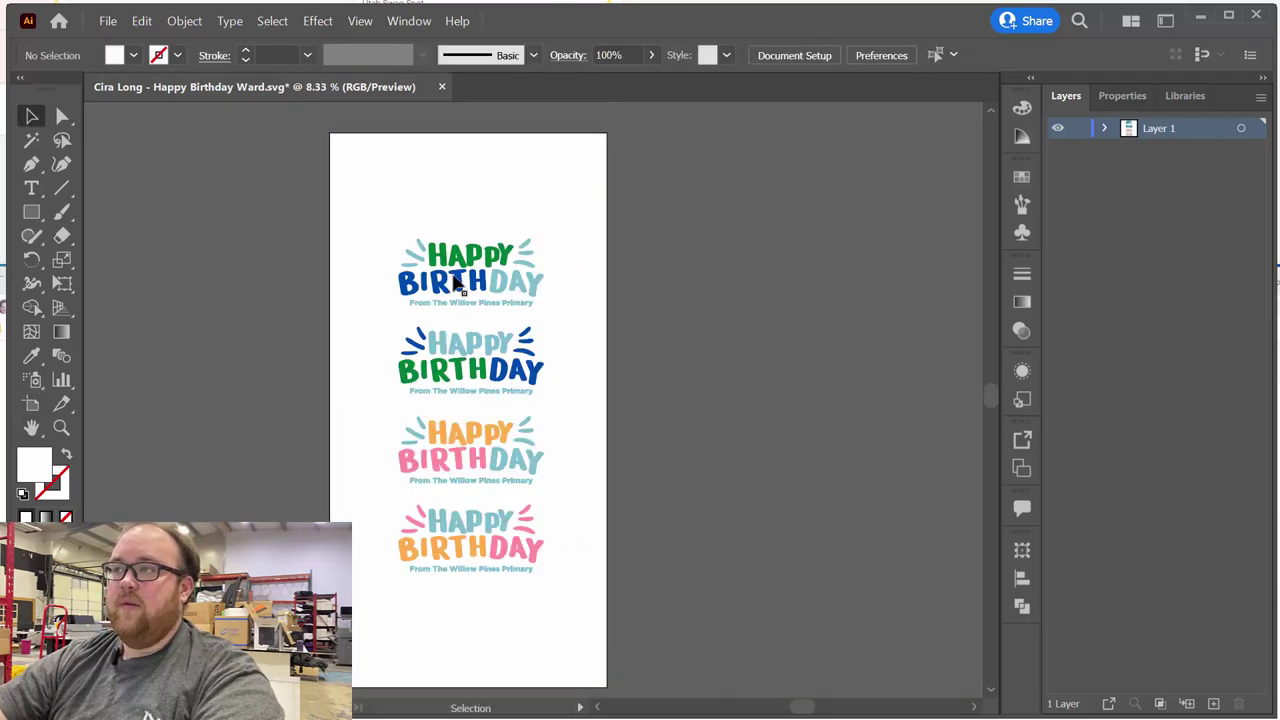
{"action": "scroll", "coordinate": [452, 272], "scroll_direction": "down", "scroll_amount": 1}
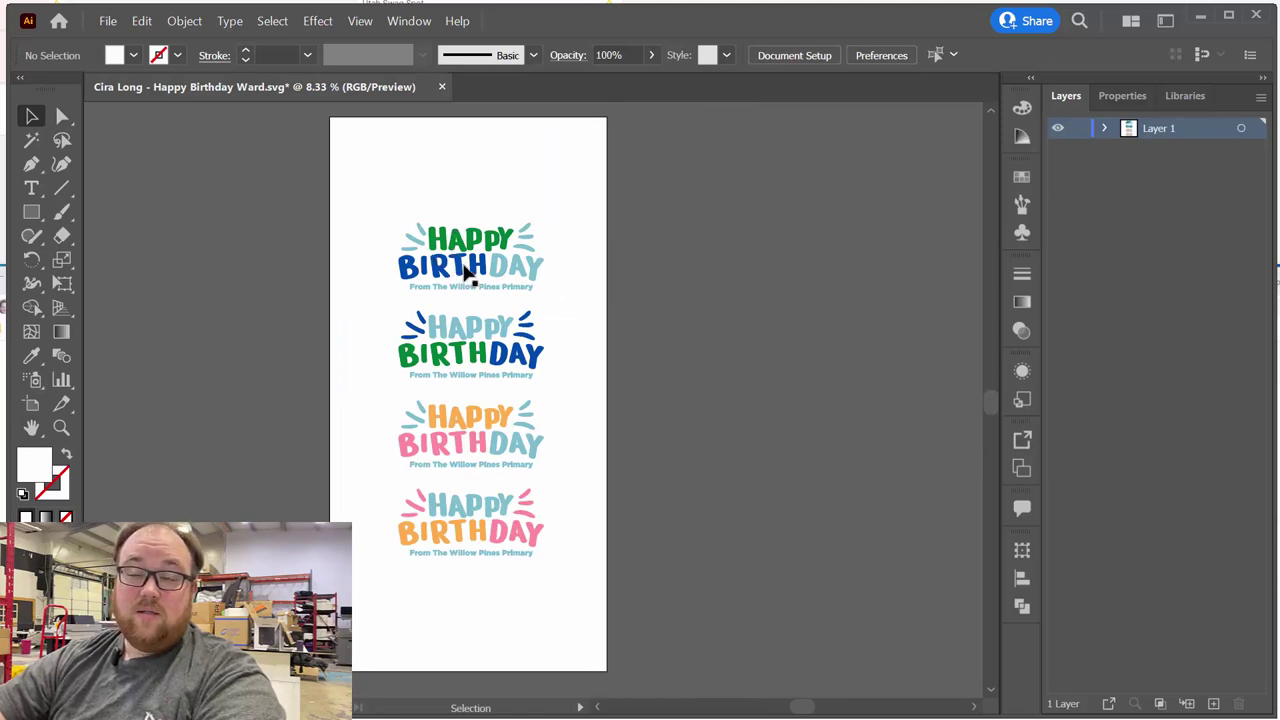
{"action": "scroll", "coordinate": [467, 278], "scroll_direction": "up", "scroll_amount": 2}
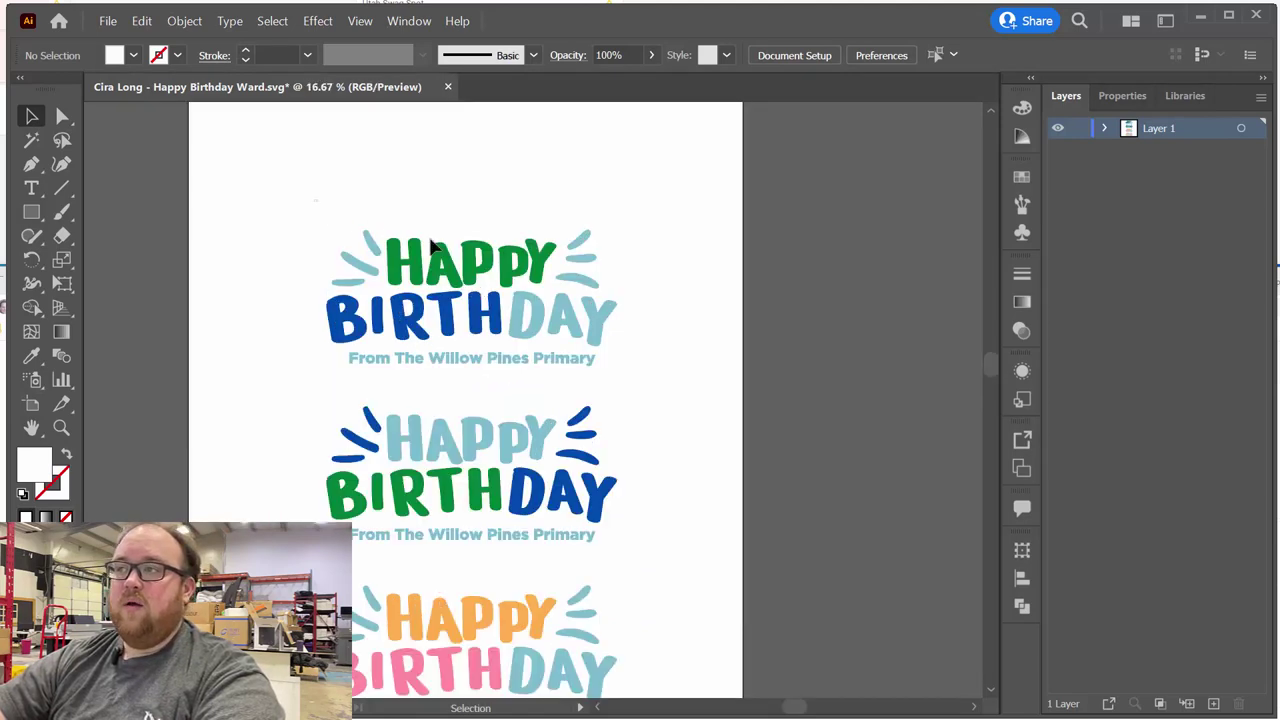
{"action": "left_click_drag", "start_coordinate": [494, 265], "coordinate": [655, 364]}
{"action": "key", "text": "Delete"}
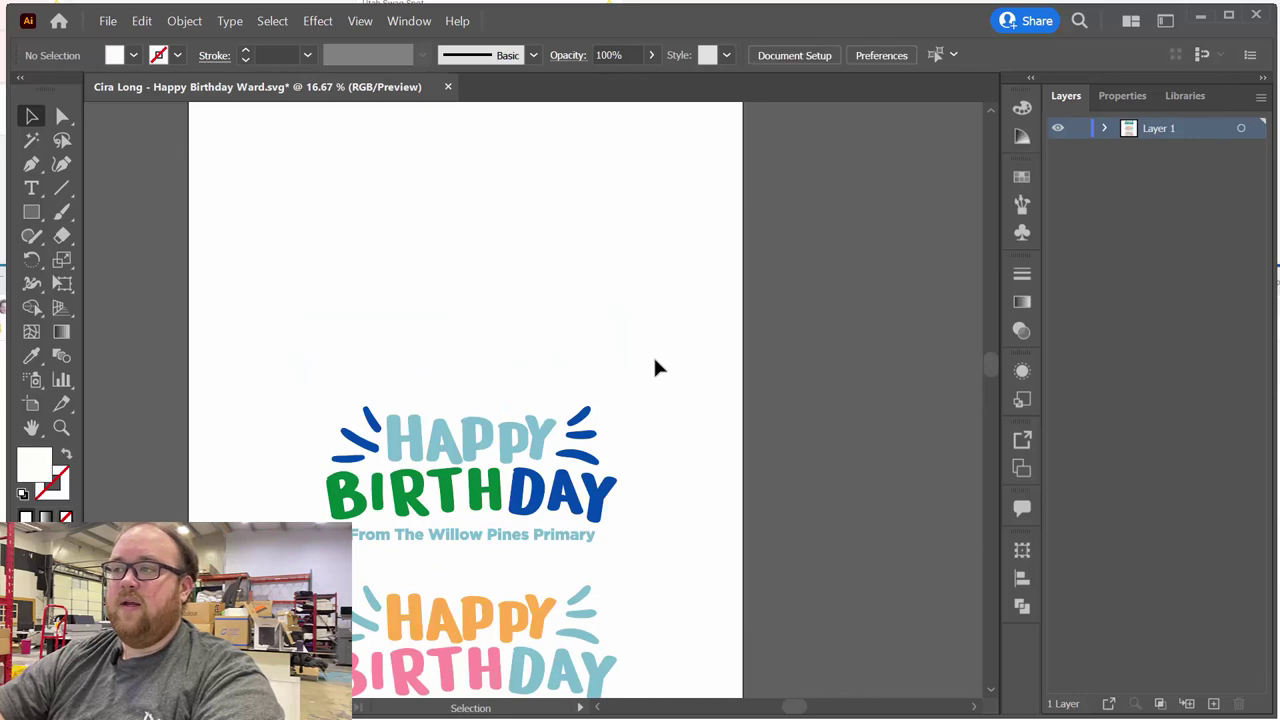
Step: Delete the third, orange-pink Happy Birthday design
{"action": "scroll", "coordinate": [653, 368], "scroll_direction": "down", "scroll_amount": 5}
{"action": "left_click_drag", "start_coordinate": [279, 420], "coordinate": [643, 578]}
{"action": "key", "text": "Delete"}
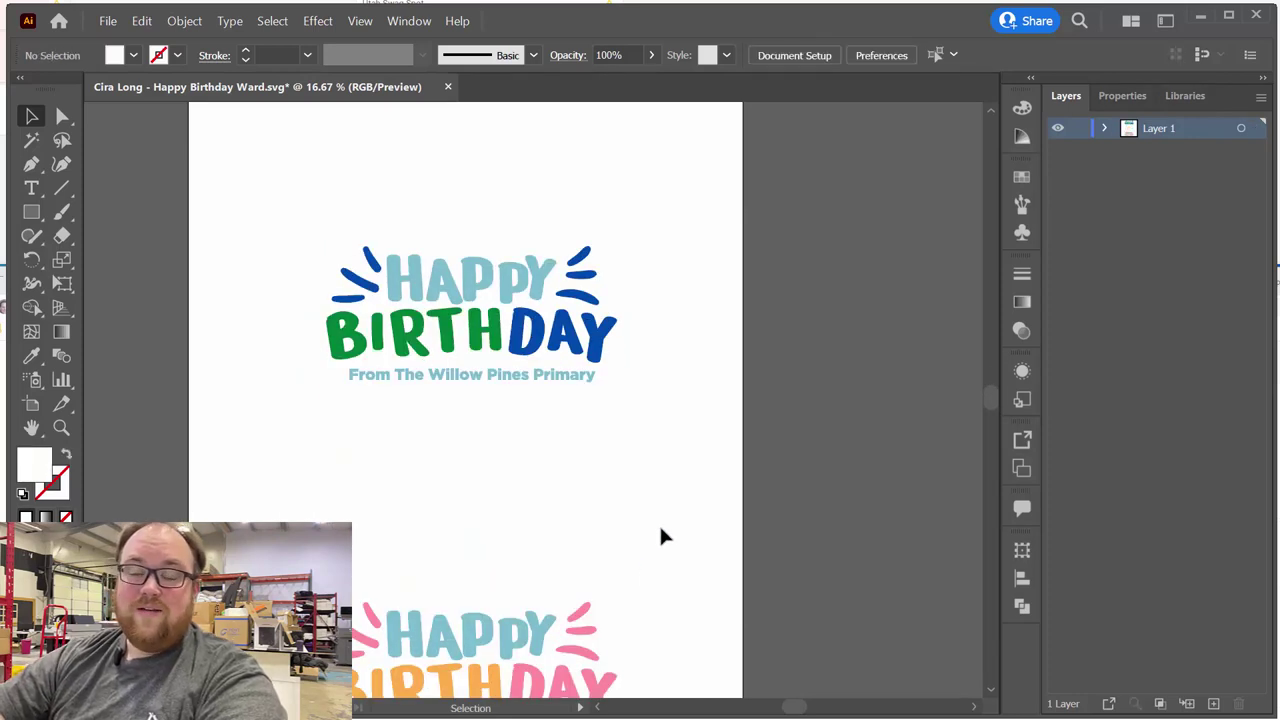
Step: Select the top design and move its white background path out of its group in Layers
{"action": "left_click", "coordinate": [526, 282]}
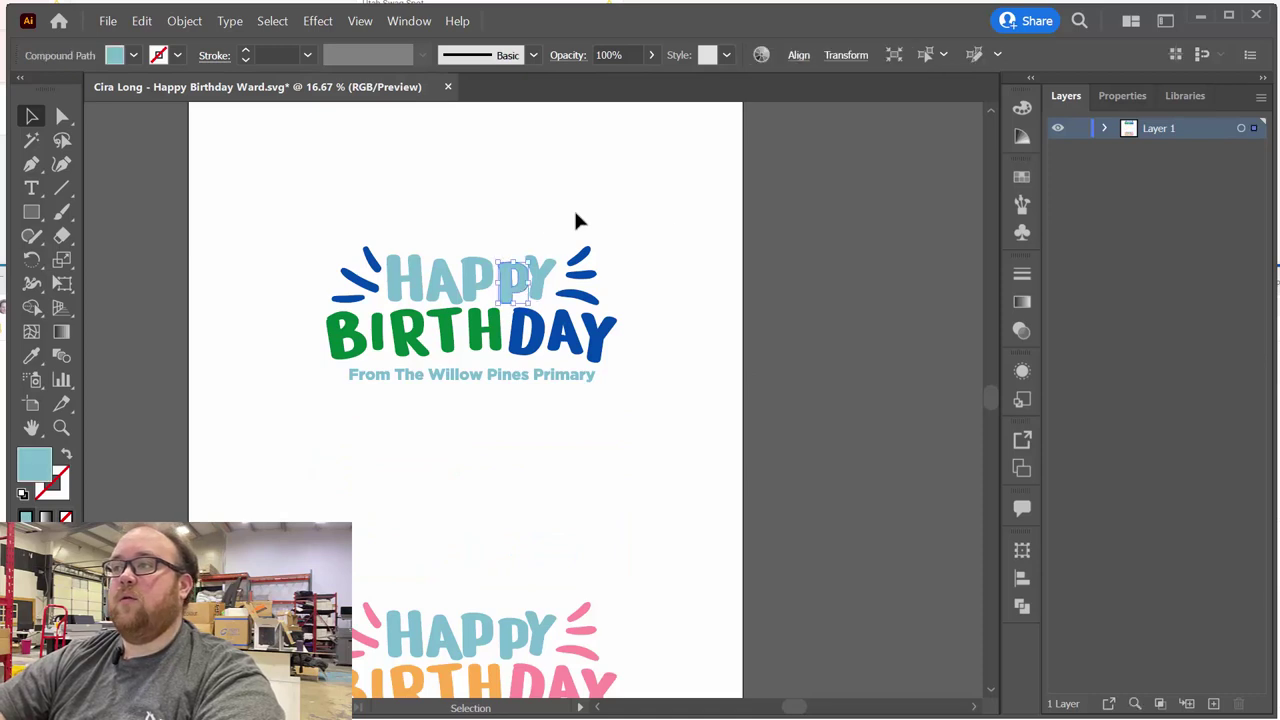
{"action": "left_click", "coordinate": [1105, 129]}
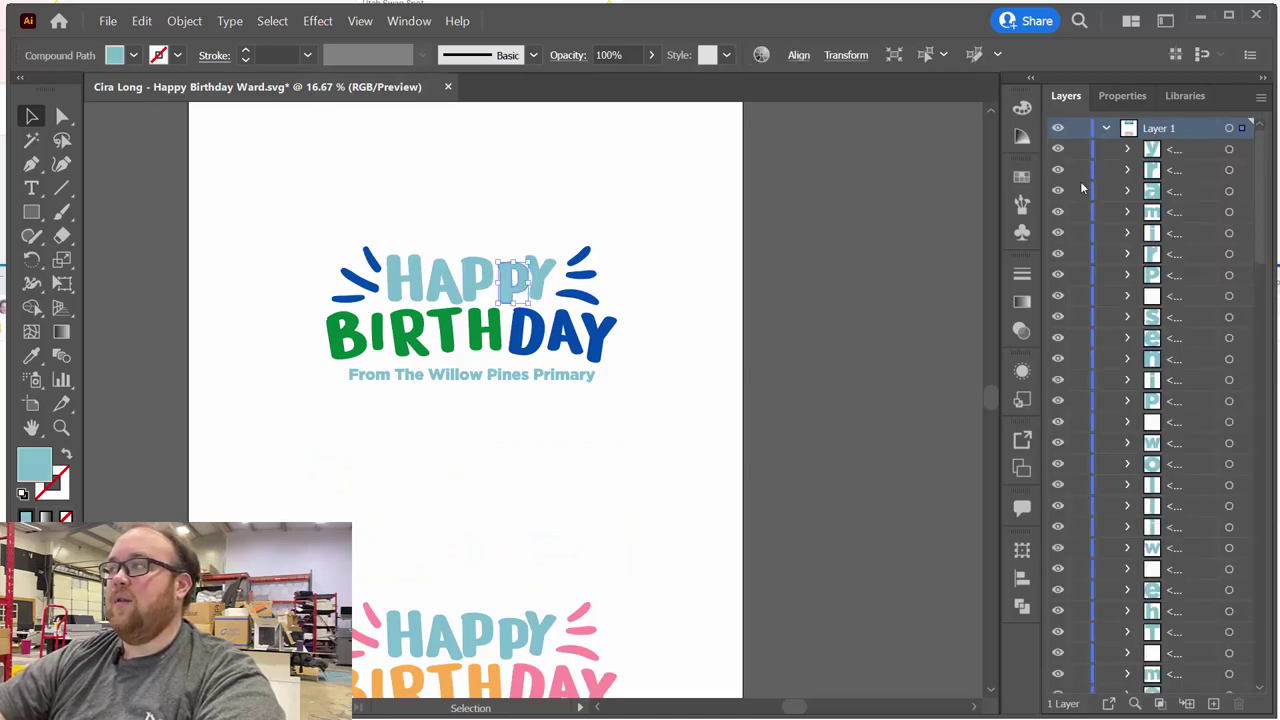
{"action": "left_click_drag", "start_coordinate": [240, 225], "coordinate": [766, 482]}
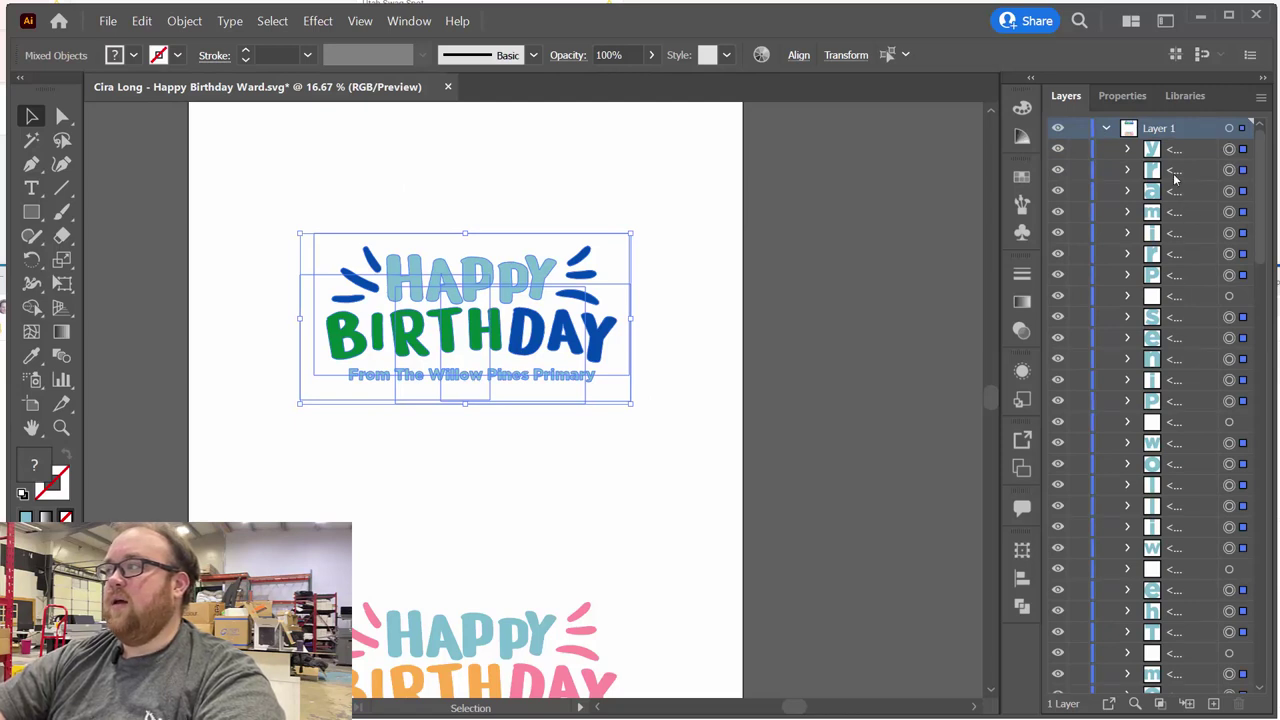
{"action": "scroll", "coordinate": [1175, 178], "scroll_direction": "down", "scroll_amount": 10}
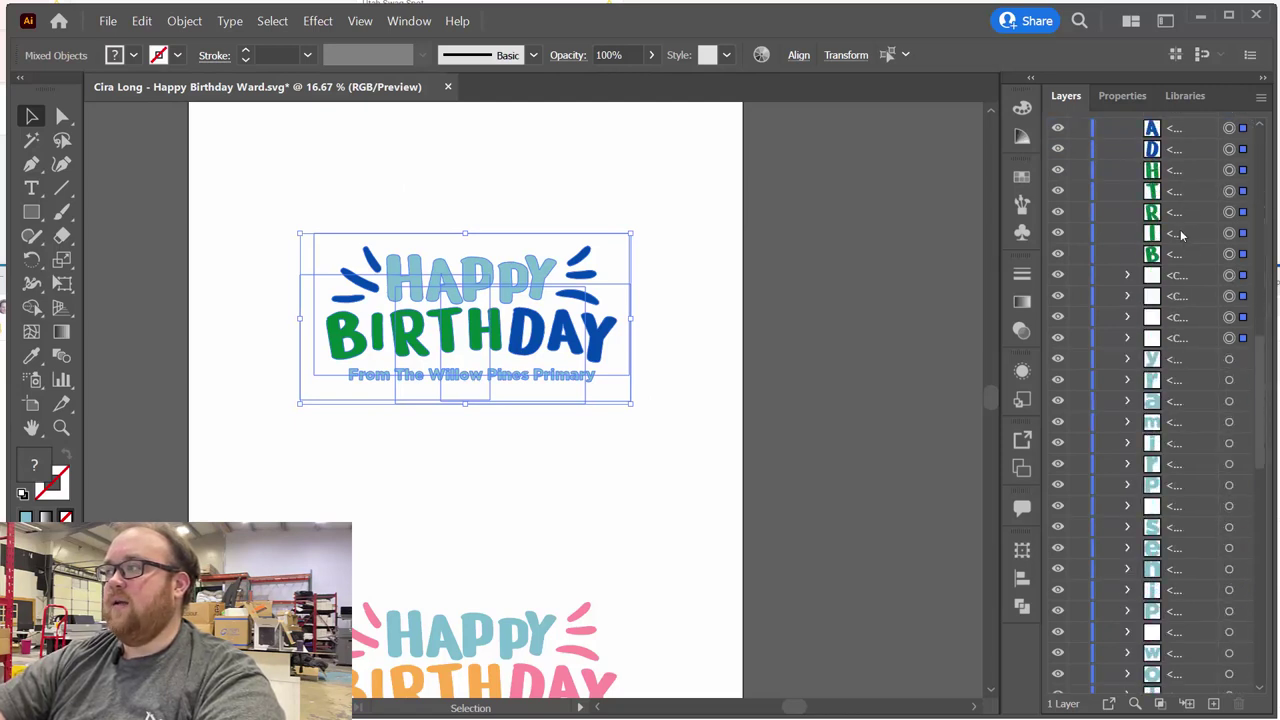
{"action": "scroll", "coordinate": [1187, 248], "scroll_direction": "up", "scroll_amount": 1}
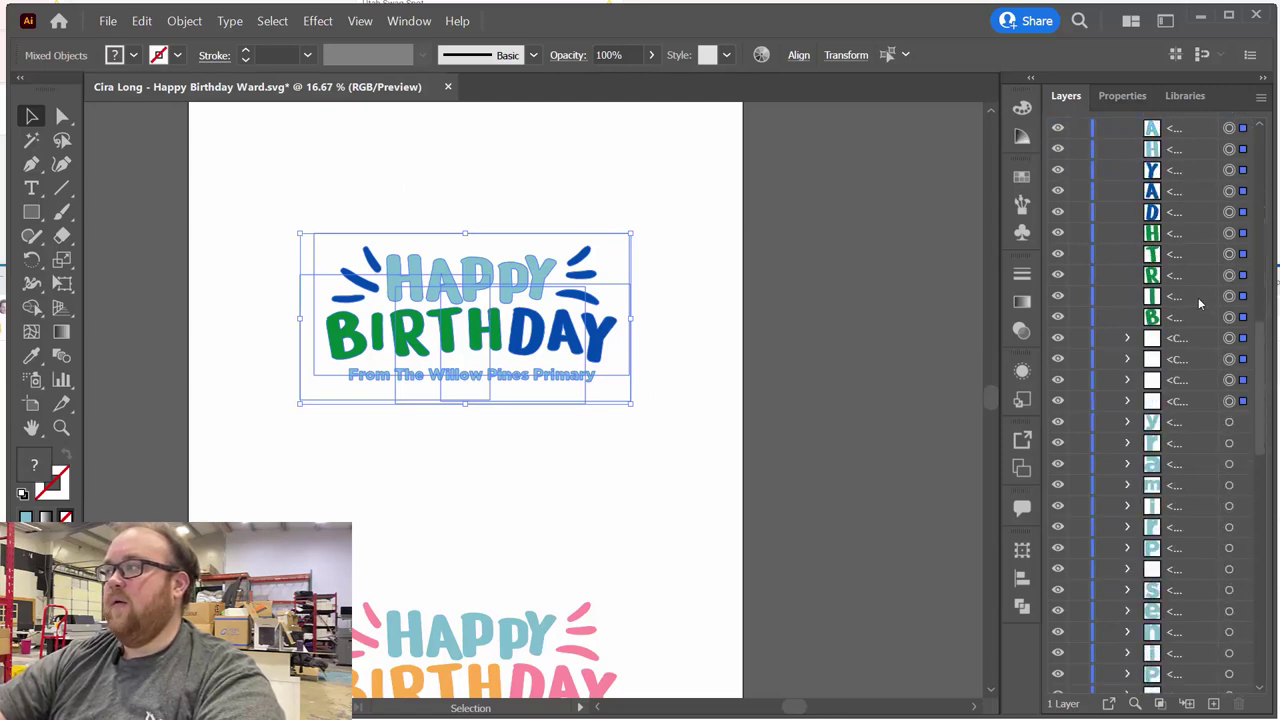
{"action": "left_click", "coordinate": [1128, 401]}
{"action": "left_click", "coordinate": [1128, 380]}
{"action": "left_click", "coordinate": [1128, 359]}
{"action": "left_click", "coordinate": [1128, 338]}
{"action": "left_click", "coordinate": [1150, 359]}
{"action": "left_click", "coordinate": [1229, 380]}
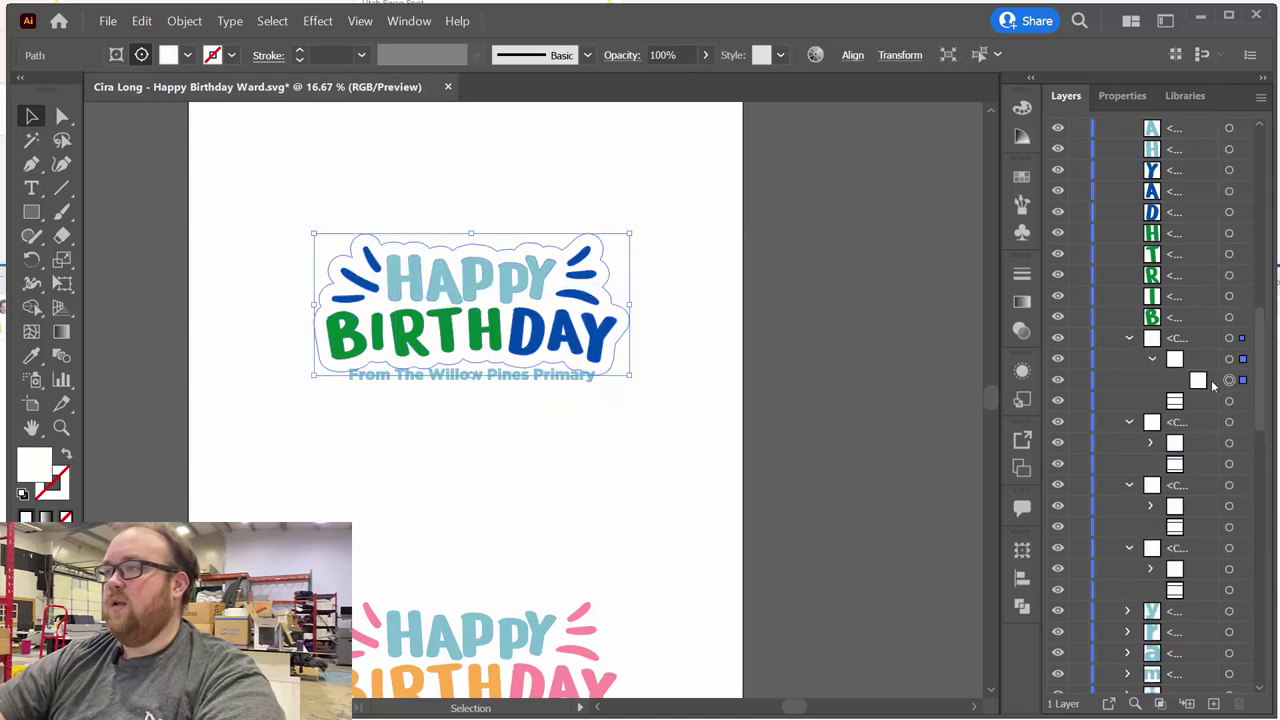
{"action": "left_click_drag", "start_coordinate": [1205, 381], "coordinate": [1192, 341]}
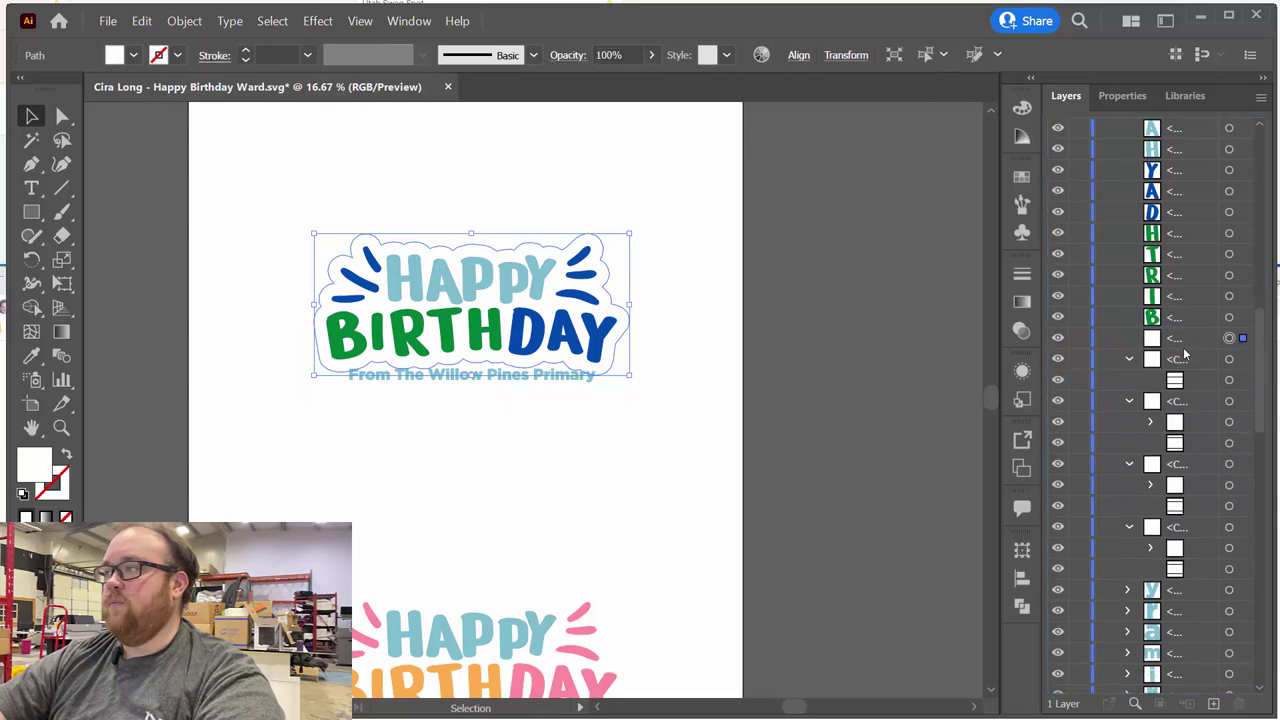
Step: Pull the cloud-shaped outline path out of its nested sub-group
{"action": "left_click", "coordinate": [1229, 359]}
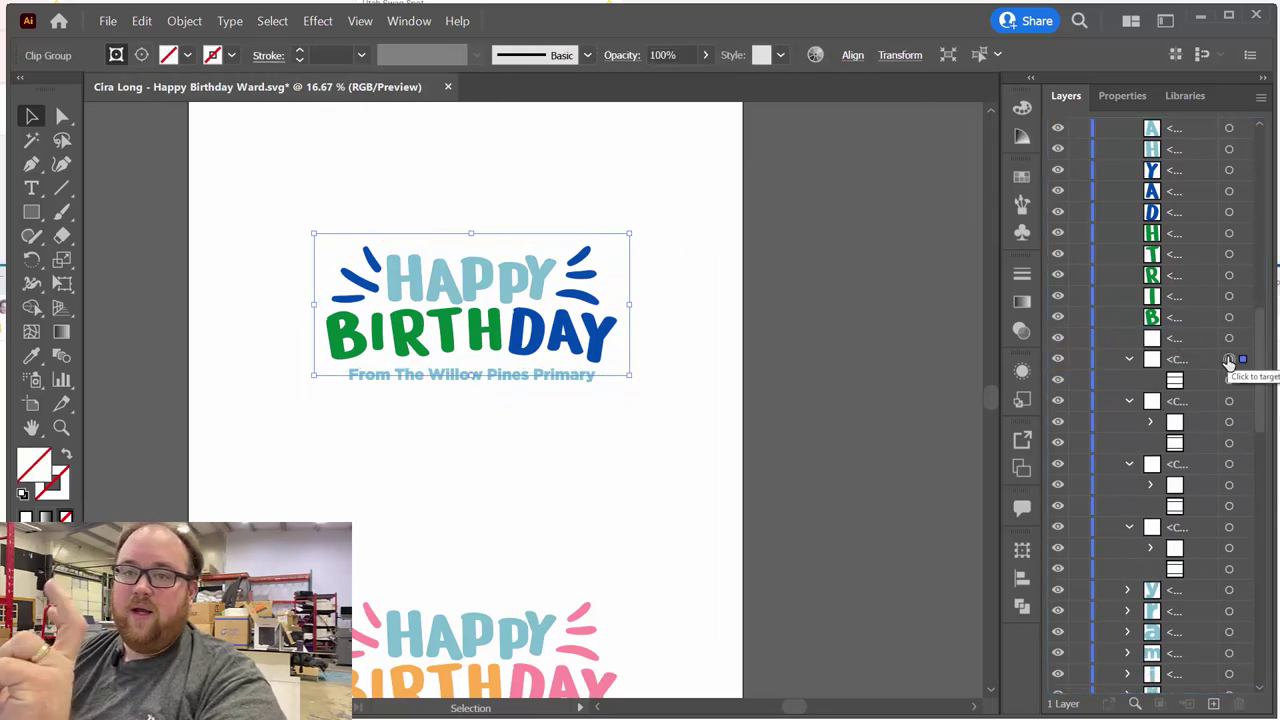
{"action": "key", "text": "ctrl+shift+a"}
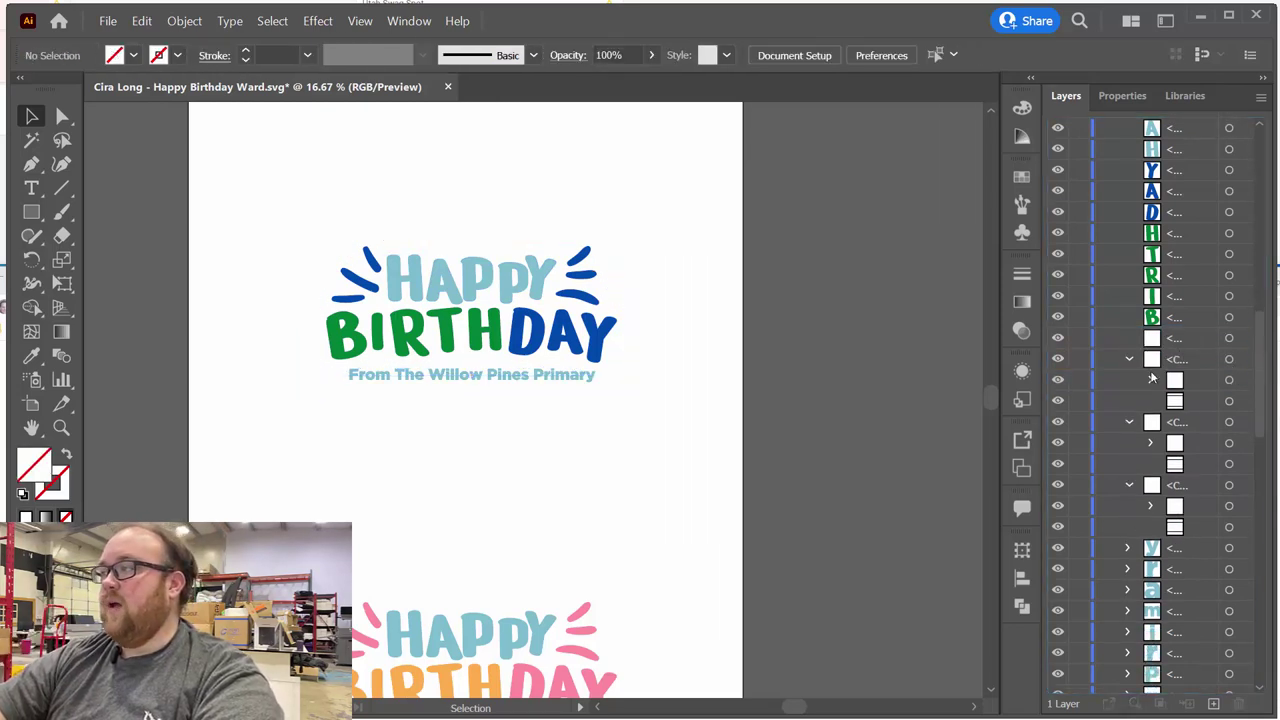
{"action": "left_click", "coordinate": [1155, 383]}
{"action": "left_click", "coordinate": [1174, 401]}
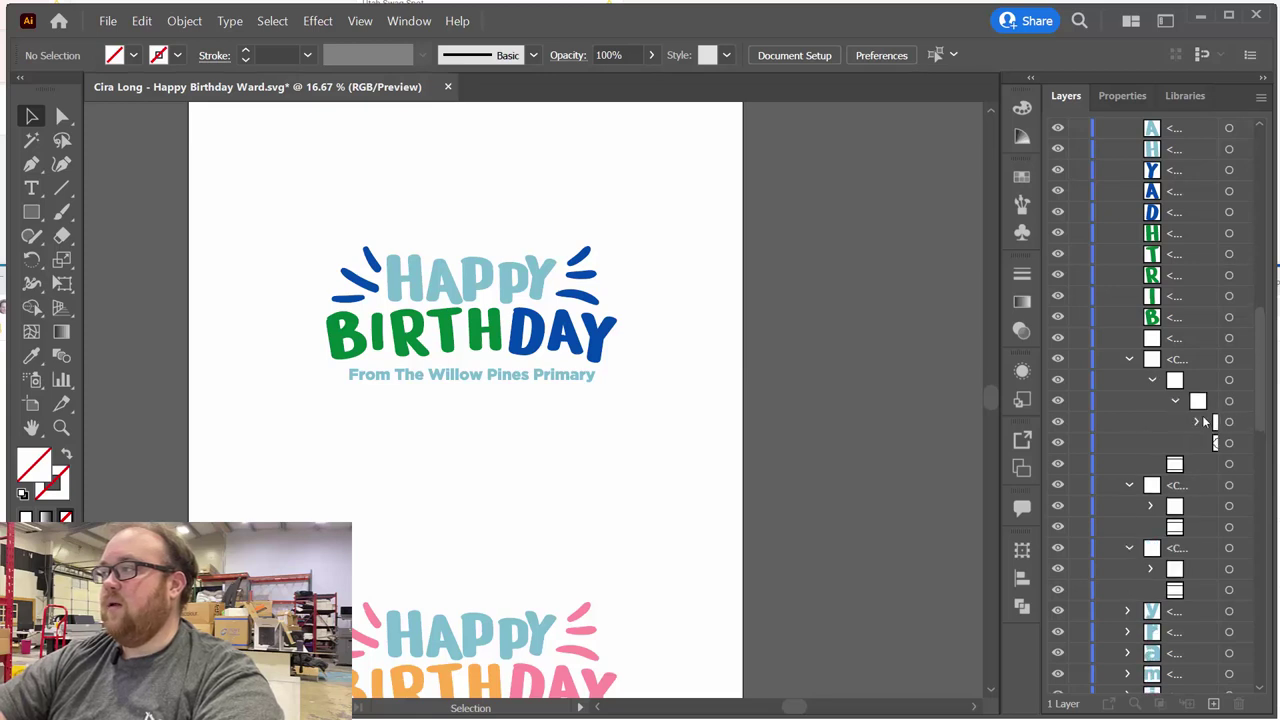
{"action": "left_click", "coordinate": [1229, 442]}
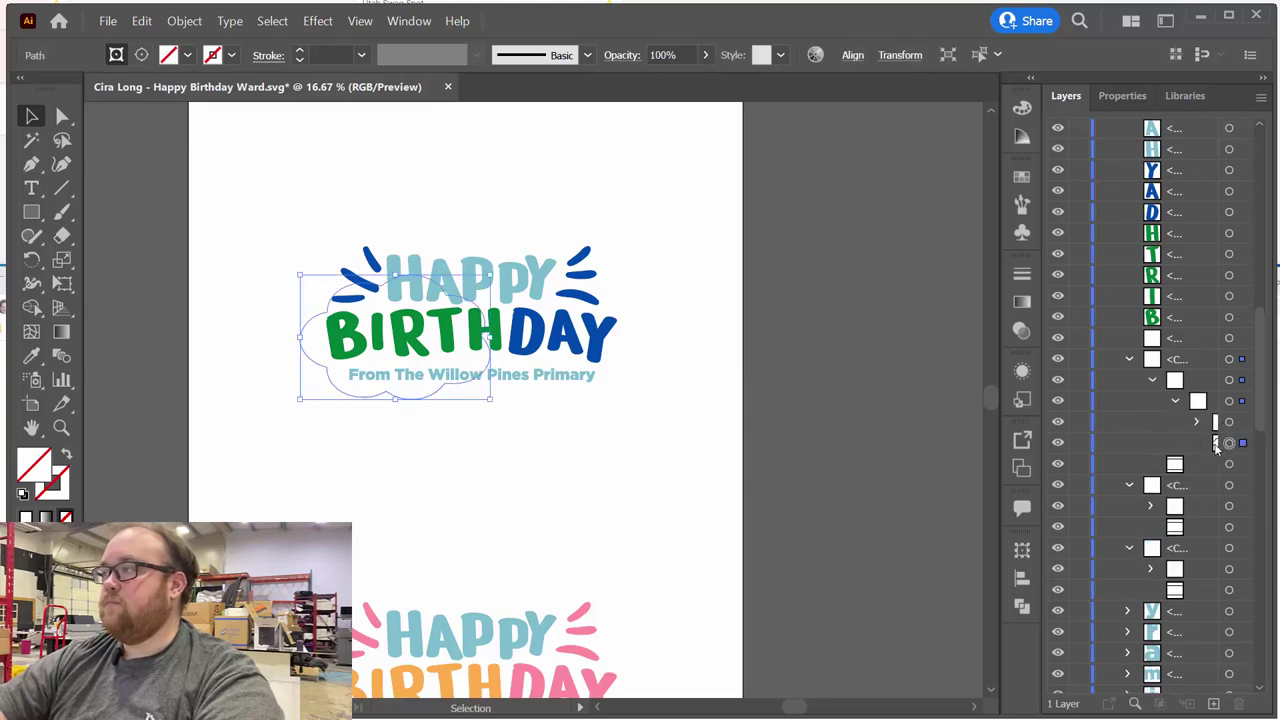
{"action": "left_click", "coordinate": [1216, 446]}
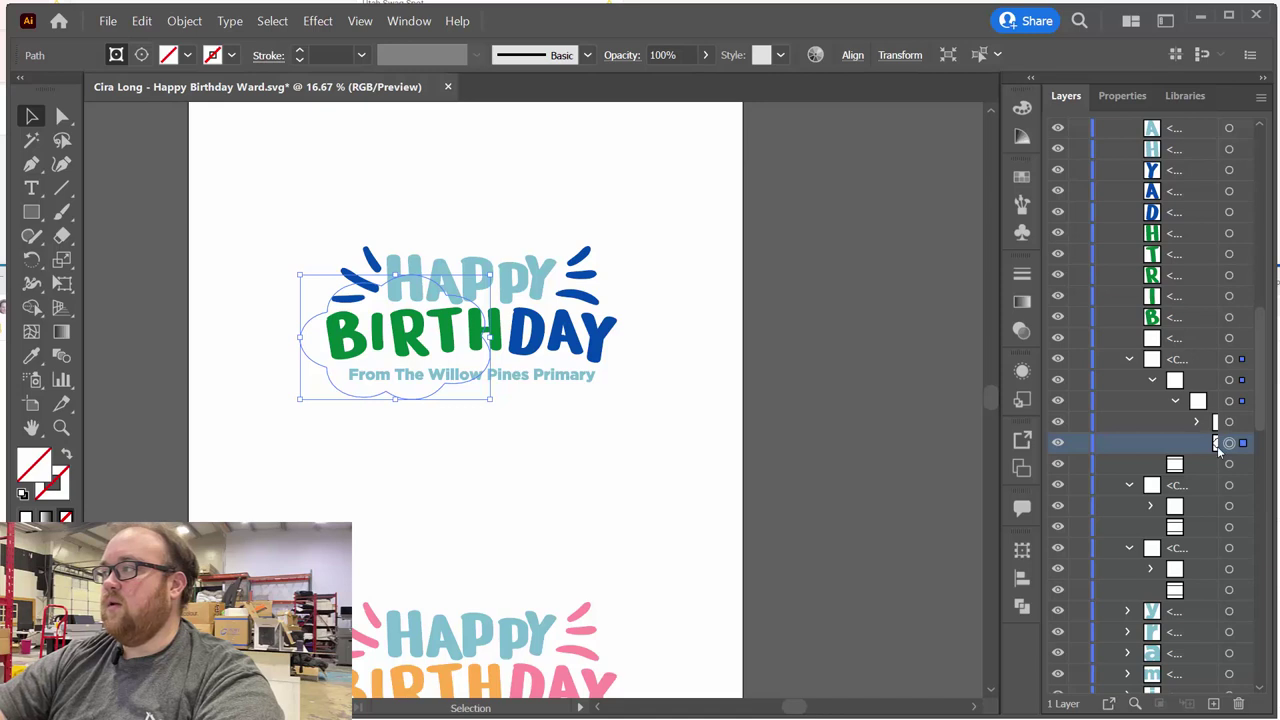
{"action": "left_click_drag", "start_coordinate": [1218, 450], "coordinate": [1207, 360]}
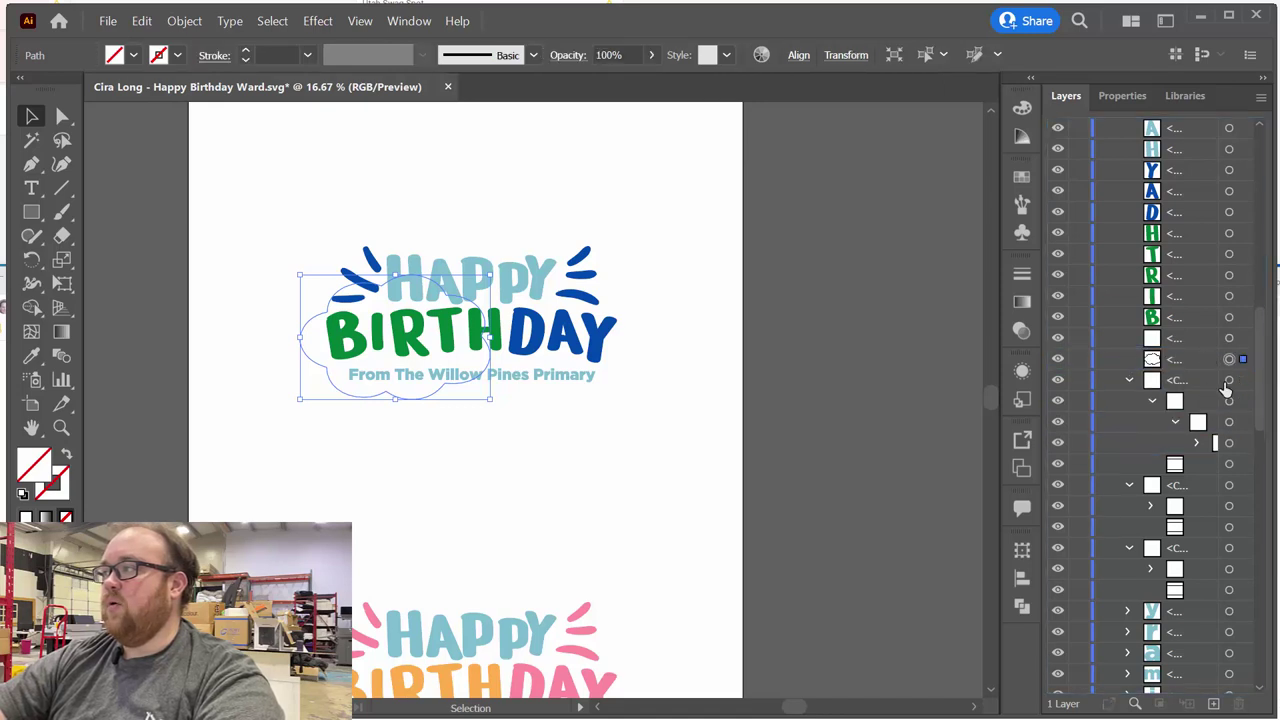
{"action": "key", "text": "backslash"}
Step: Pull the next sticker's cloud outline path out of its nested group
{"action": "key", "text": "ctrl+shift+a"}
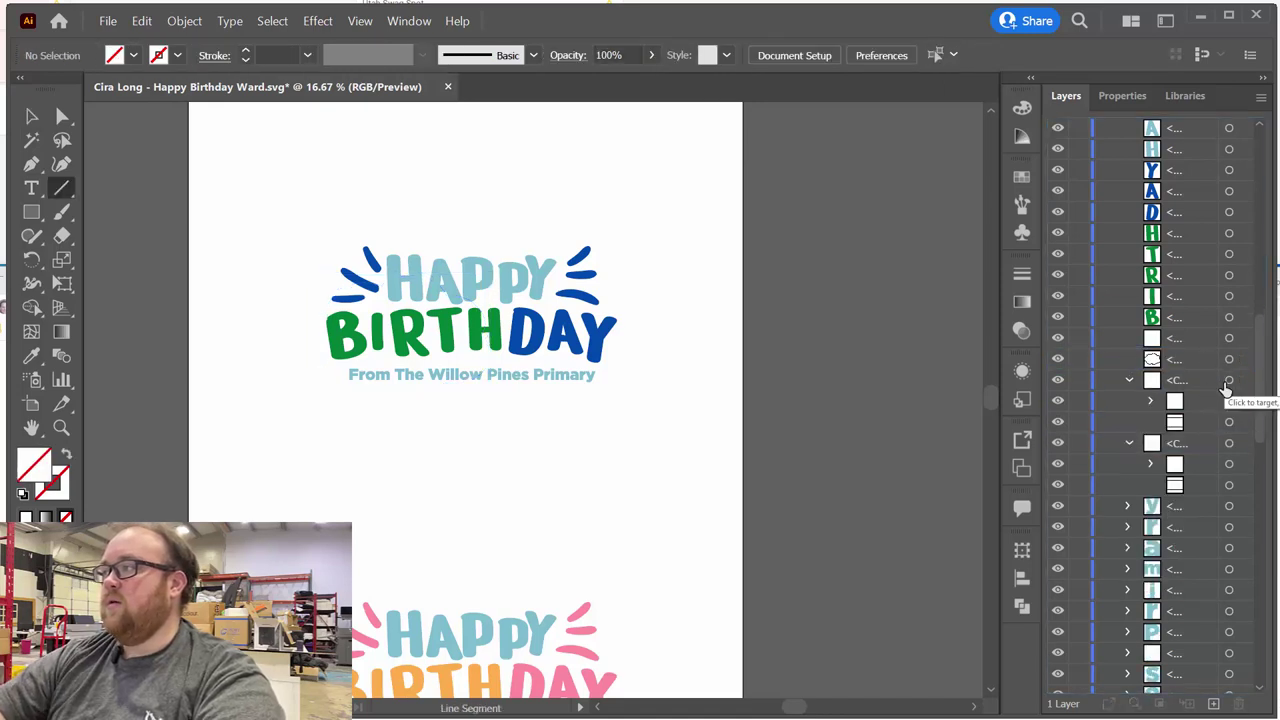
{"action": "left_click", "coordinate": [1151, 401]}
{"action": "left_click", "coordinate": [1174, 421]}
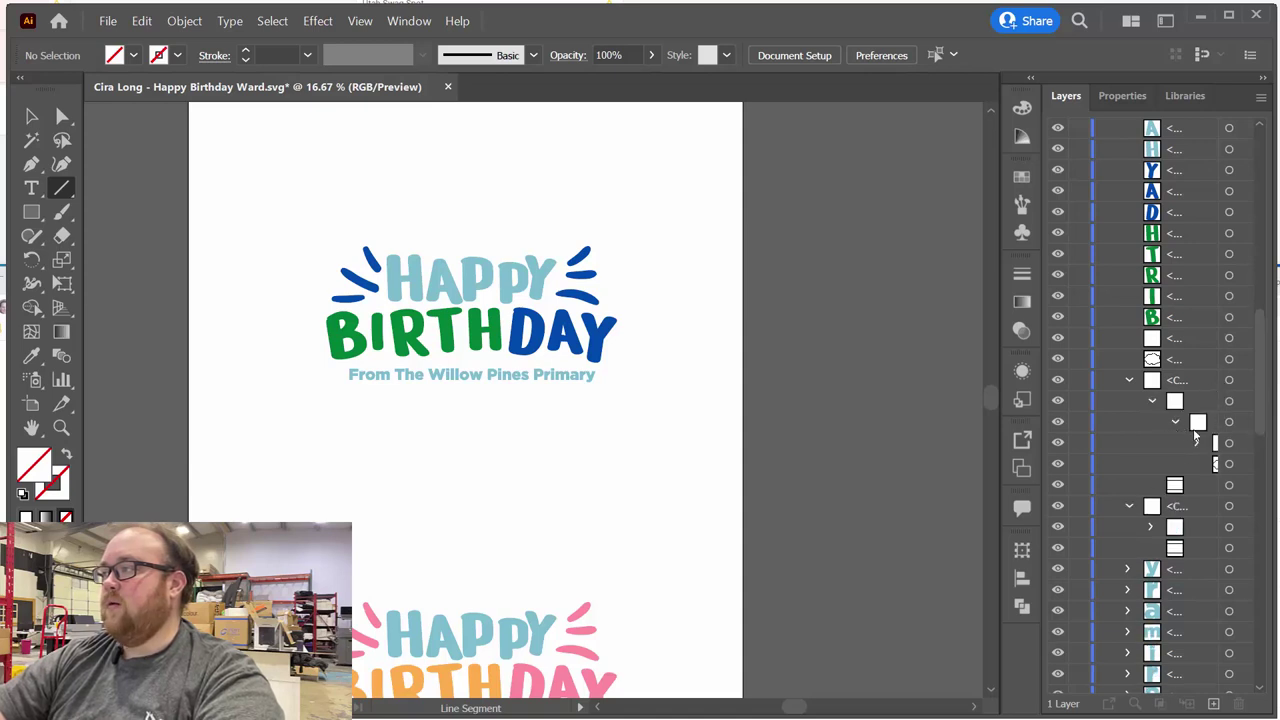
{"action": "left_click", "coordinate": [1225, 465]}
{"action": "left_click_drag", "start_coordinate": [1215, 467], "coordinate": [1198, 380]}
{"action": "key", "text": "ctrl+shift+a"}
Step: Move the next cloud outline above its clip group and delete the emptied clip group
{"action": "left_click", "coordinate": [1152, 423]}
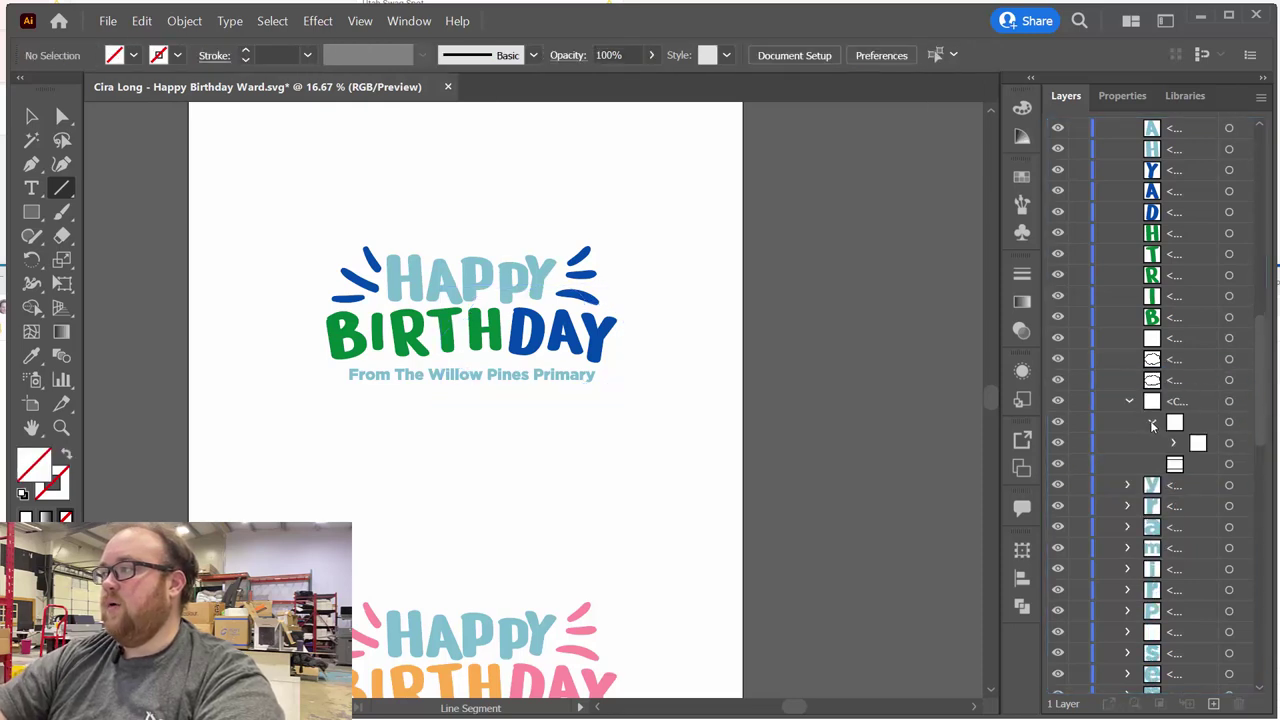
{"action": "left_click", "coordinate": [1174, 443]}
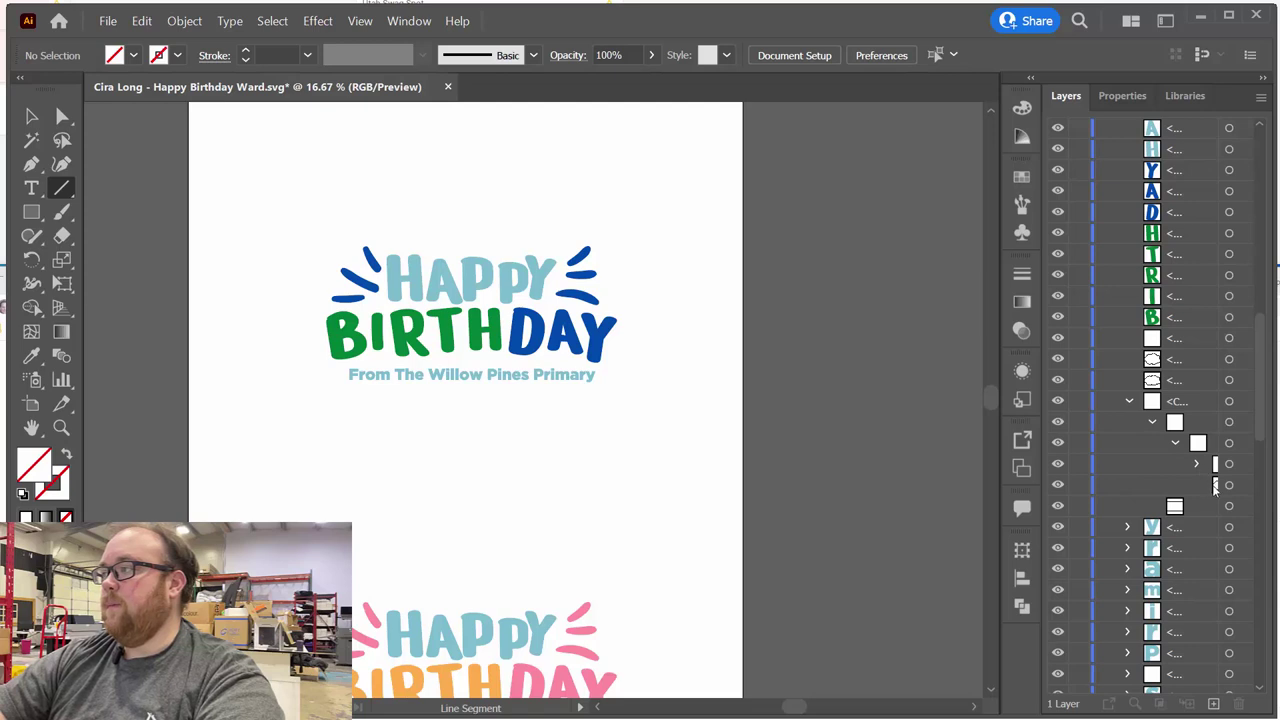
{"action": "left_click", "coordinate": [1215, 486]}
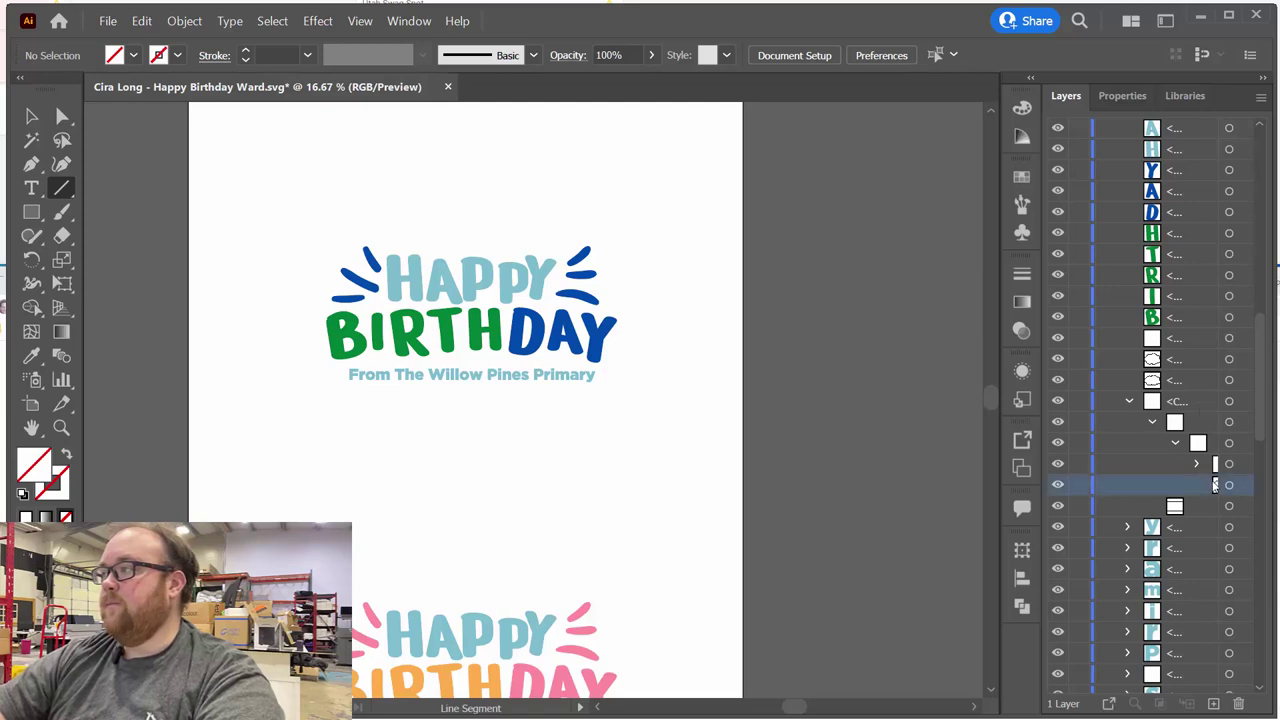
{"action": "left_click_drag", "start_coordinate": [1215, 486], "coordinate": [1205, 395]}
{"action": "left_click", "coordinate": [1230, 422]}
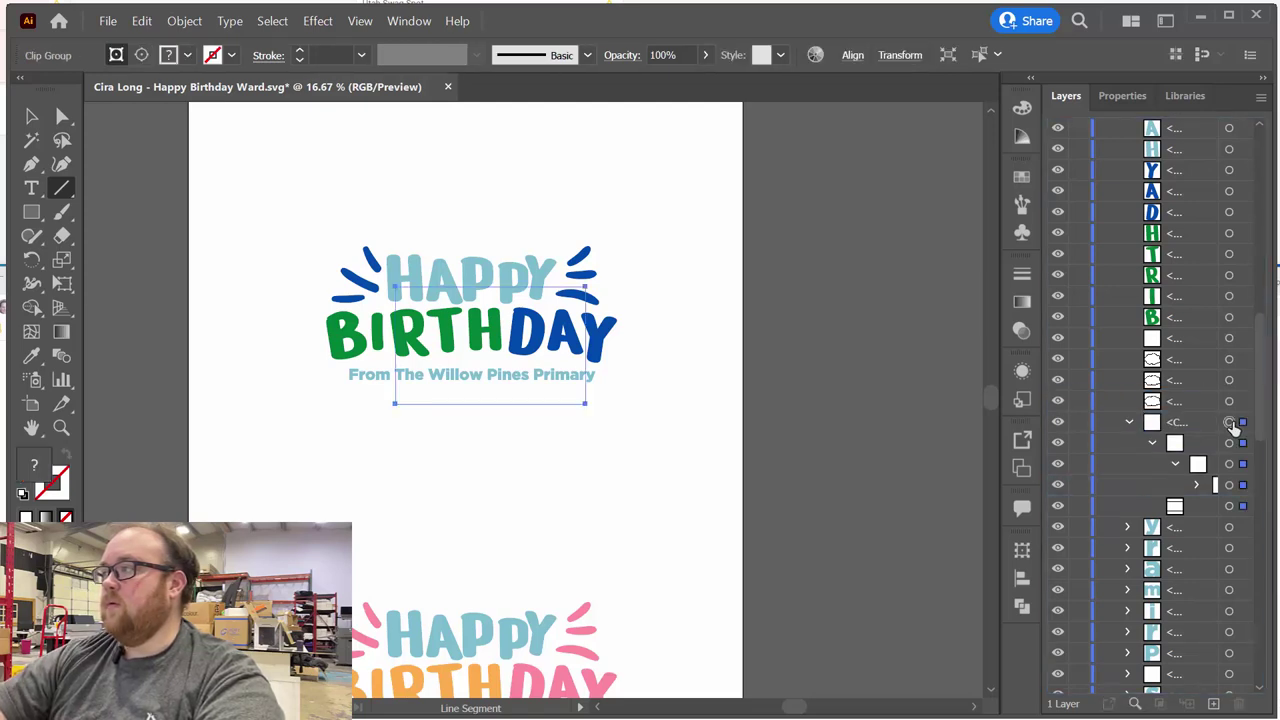
{"action": "key", "text": "Delete"}
Step: Select all four cloud outline paths together
{"action": "left_click", "coordinate": [1229, 339]}
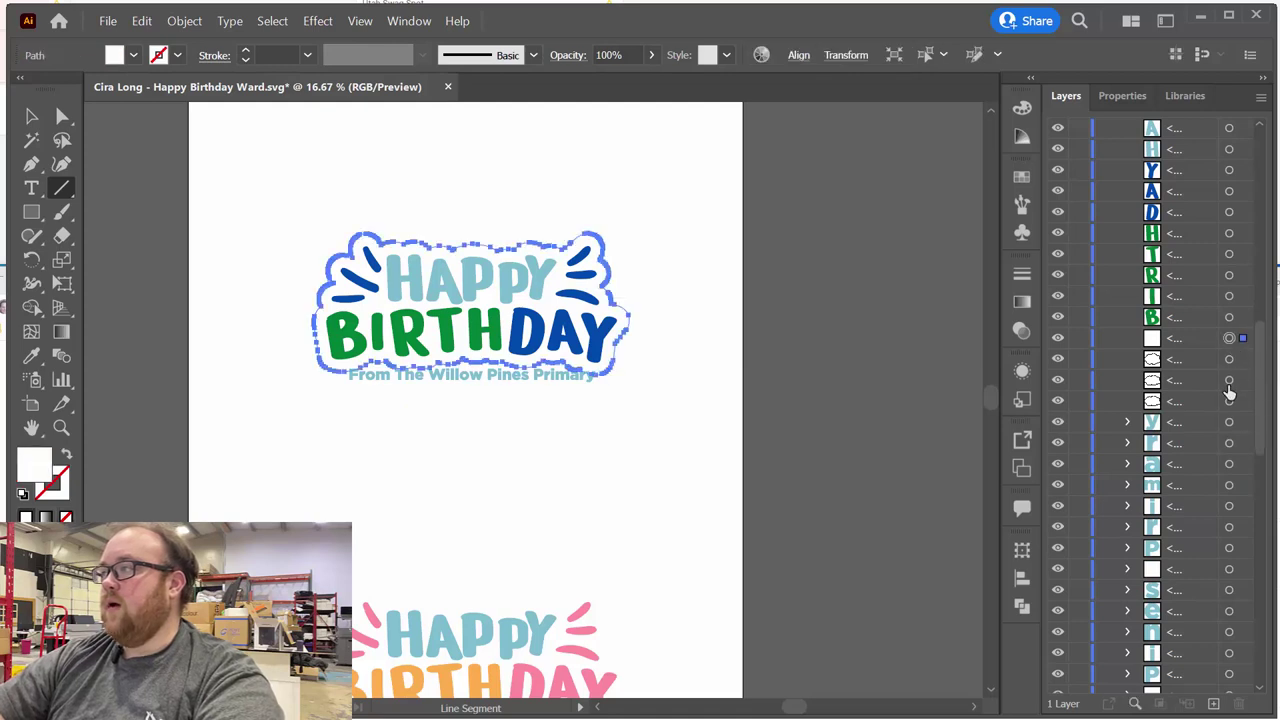
{"action": "left_click", "coordinate": [1229, 401], "text": "shift"}
{"action": "left_click", "coordinate": [1022, 108]}
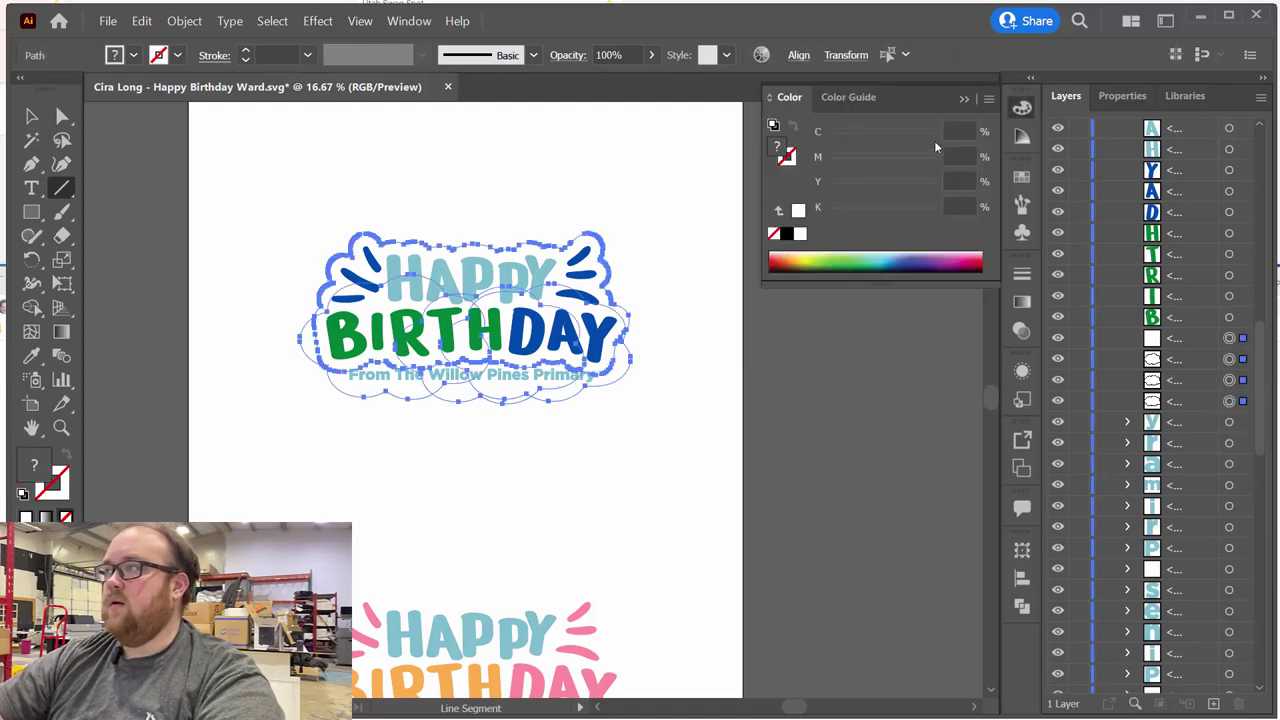
Step: Recolour the cloud outlines to C0 M100 Y0 K0 as a stroke with no fill
{"action": "left_click", "coordinate": [786, 233]}
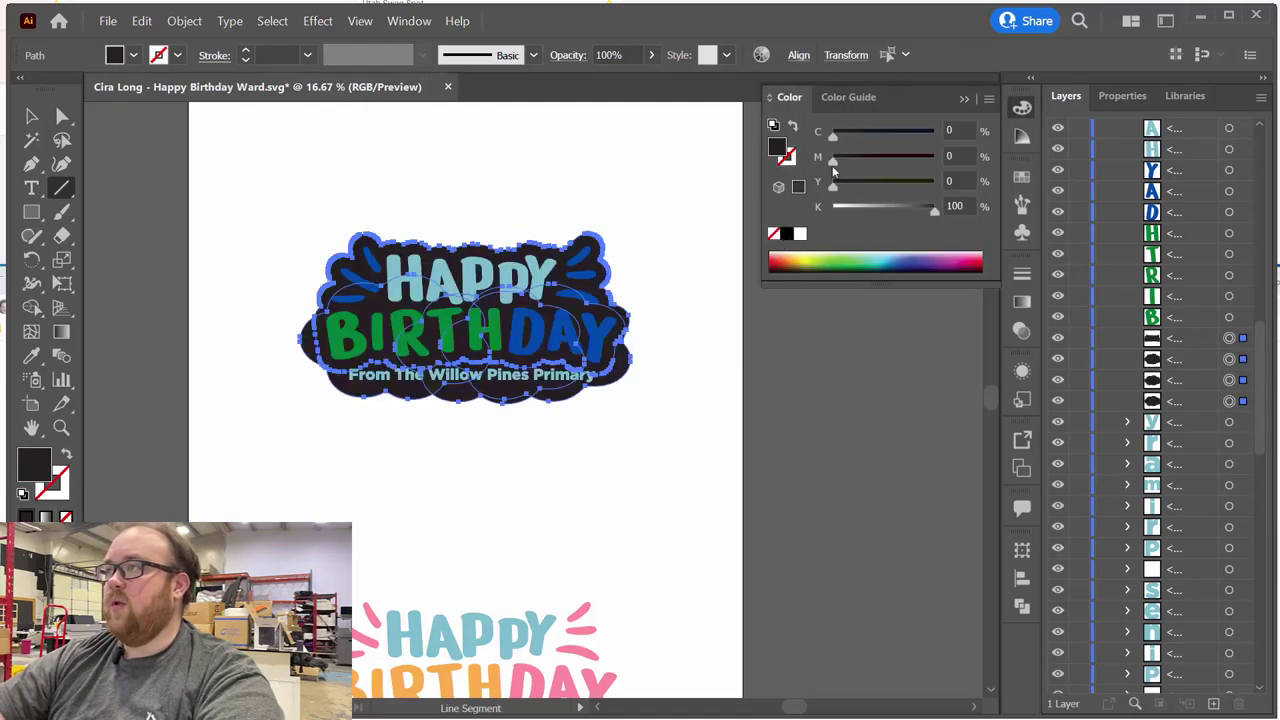
{"action": "left_click_drag", "start_coordinate": [833, 157], "coordinate": [942, 160]}
{"action": "left_click_drag", "start_coordinate": [934, 208], "coordinate": [833, 208]}
{"action": "left_click", "coordinate": [794, 128]}
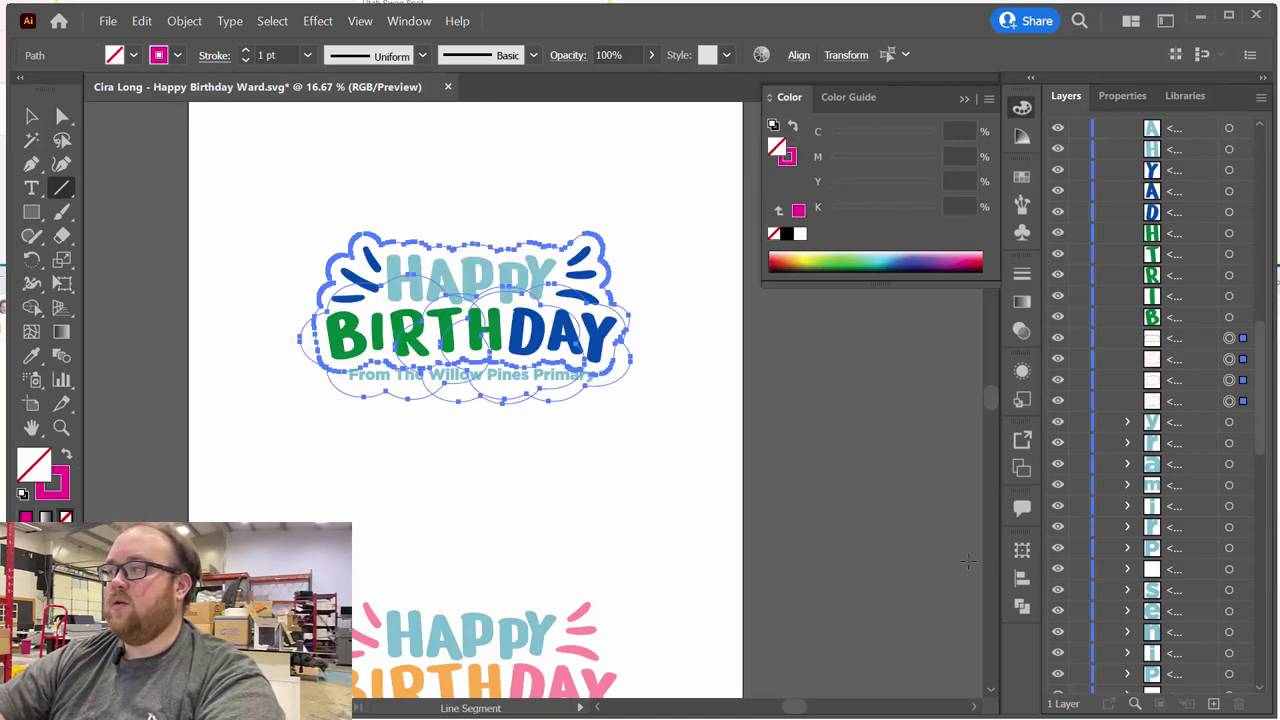
Step: Unite the outlines into one shape with Pathfinder, then deselect
{"action": "left_click", "coordinate": [1020, 607]}
{"action": "left_click", "coordinate": [787, 593]}
{"action": "left_click", "coordinate": [31, 116]}
{"action": "left_click", "coordinate": [290, 207]}
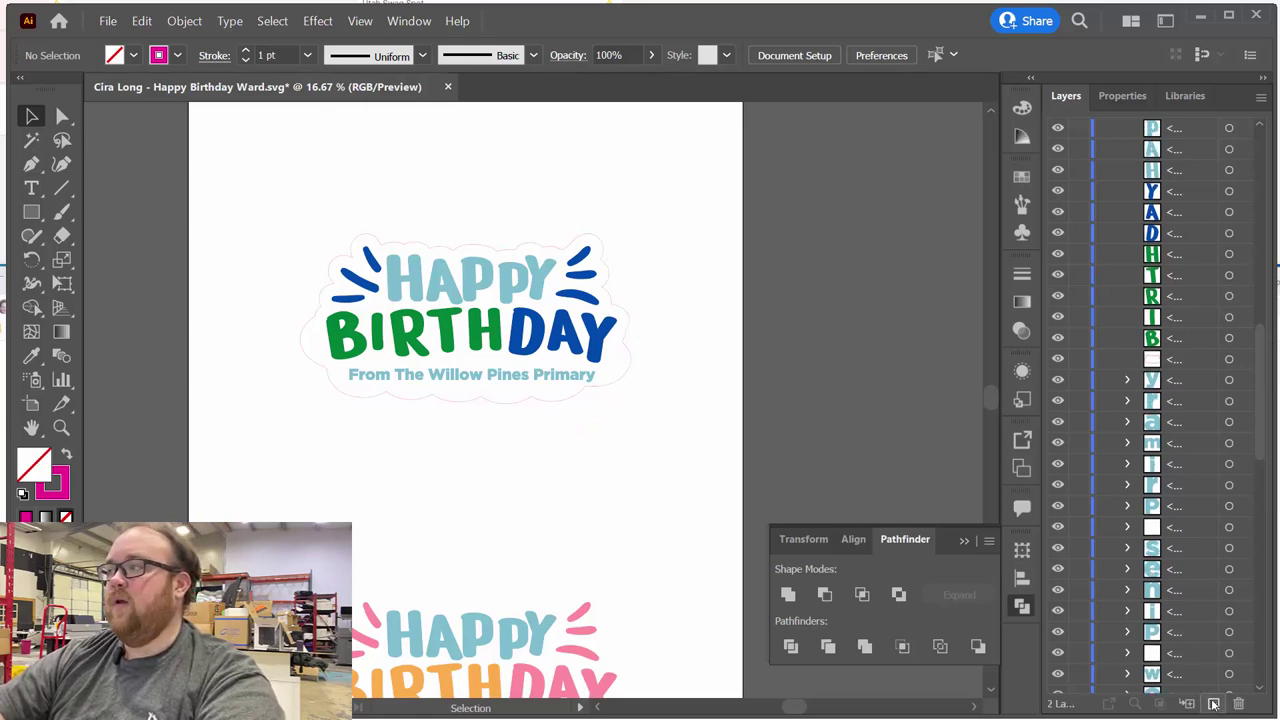
Step: Rename Layer 2 to CUT
{"action": "scroll", "coordinate": [1186, 396], "scroll_direction": "up", "scroll_amount": 10}
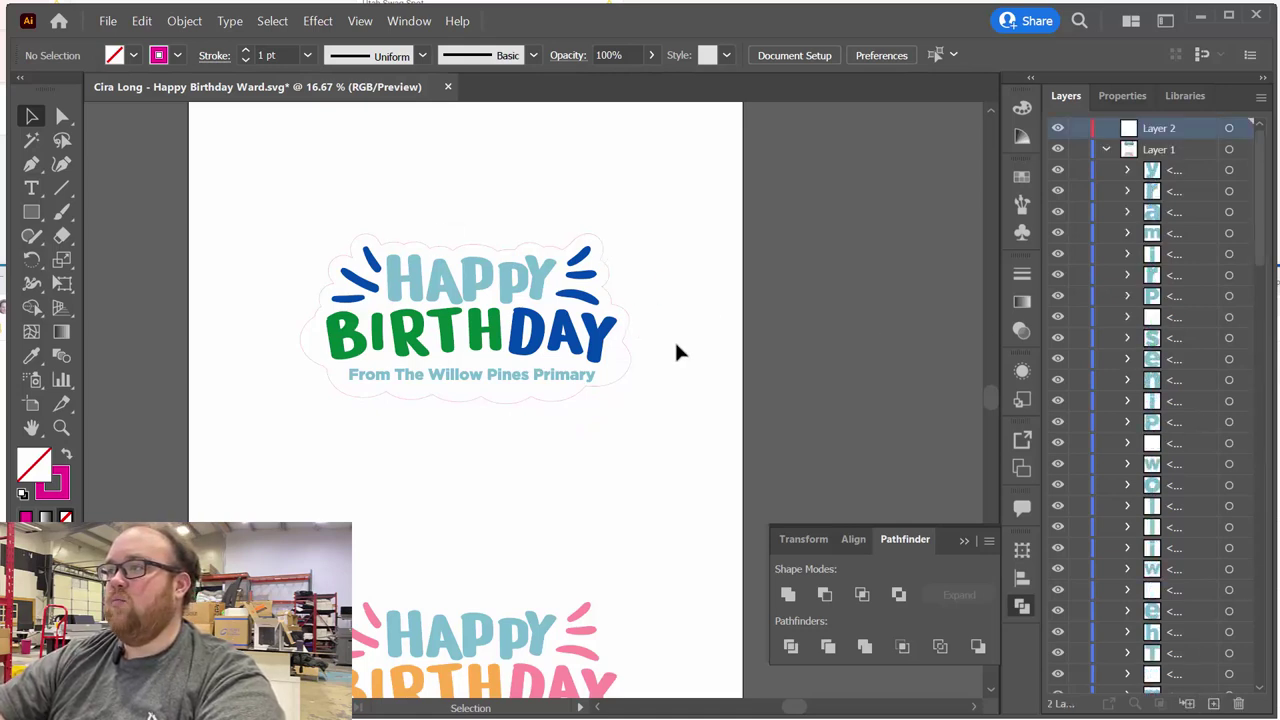
{"action": "double_click", "coordinate": [1153, 128]}
{"action": "key", "text": "BackSpace"}
{"action": "type", "text": "CUT"}
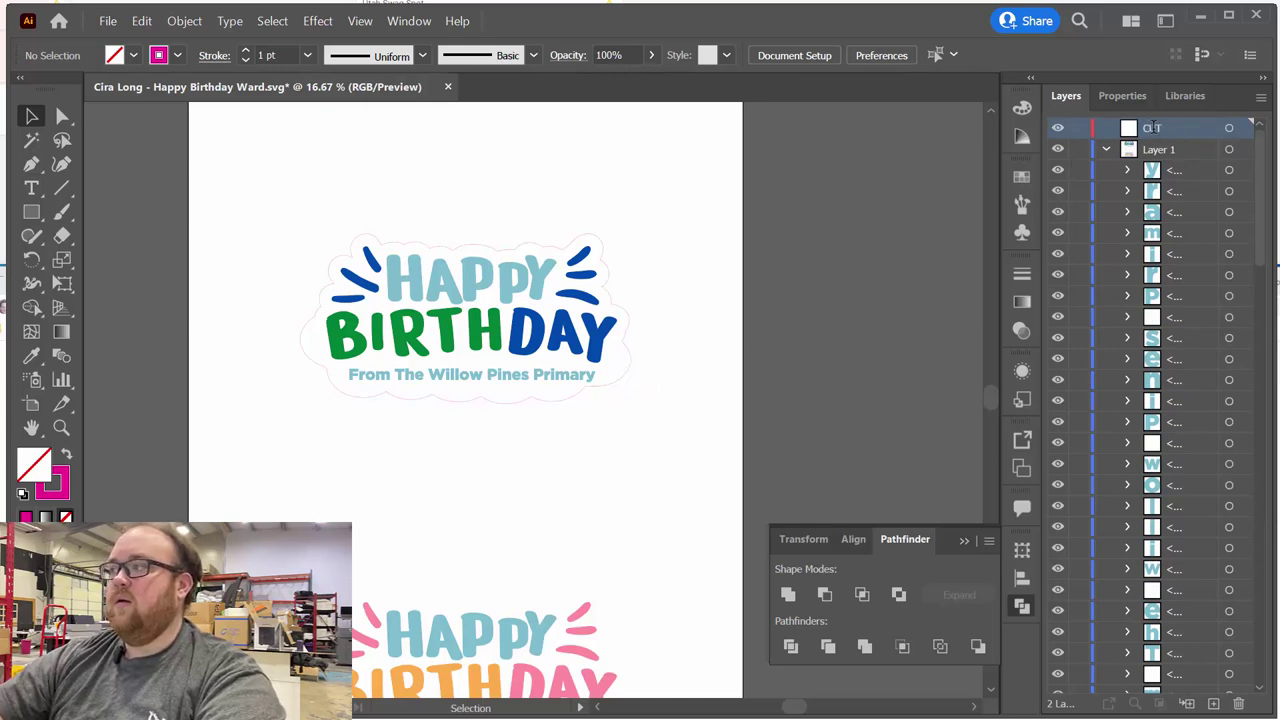
{"action": "key", "text": "Return"}
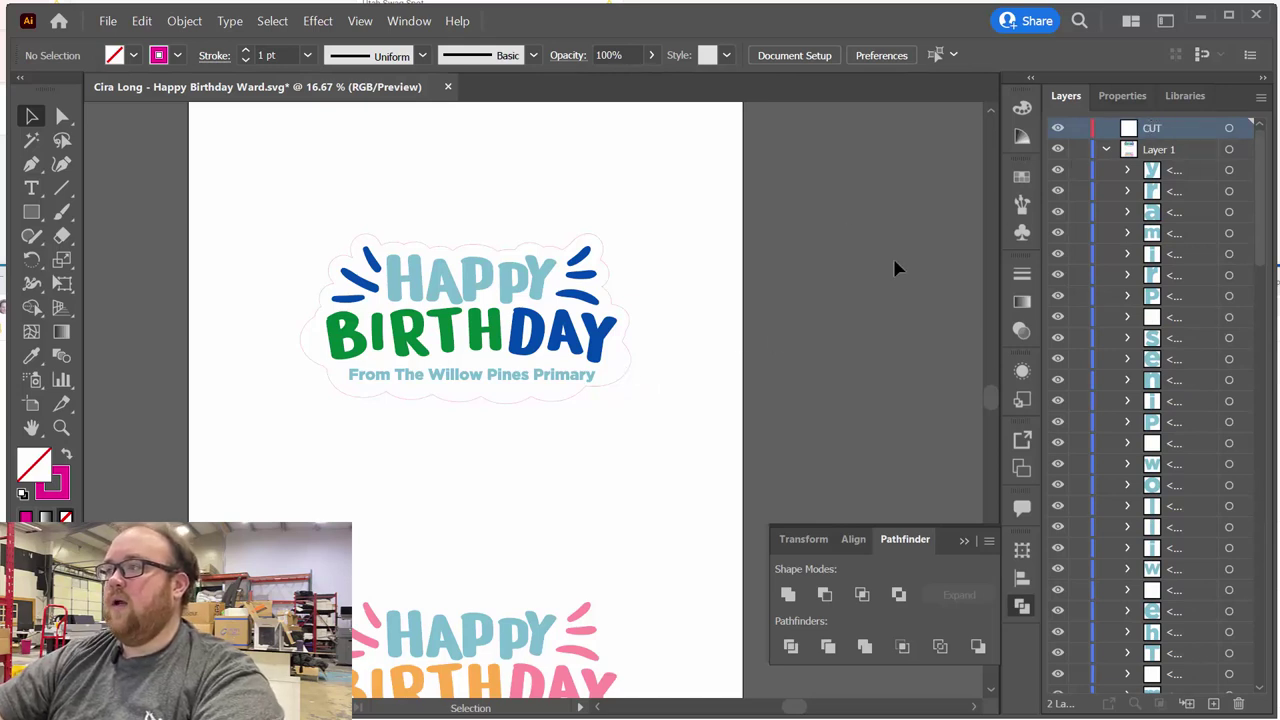
Step: Select the magenta outline and move Layer 1 back out of the CUT layer
{"action": "left_click", "coordinate": [628, 373]}
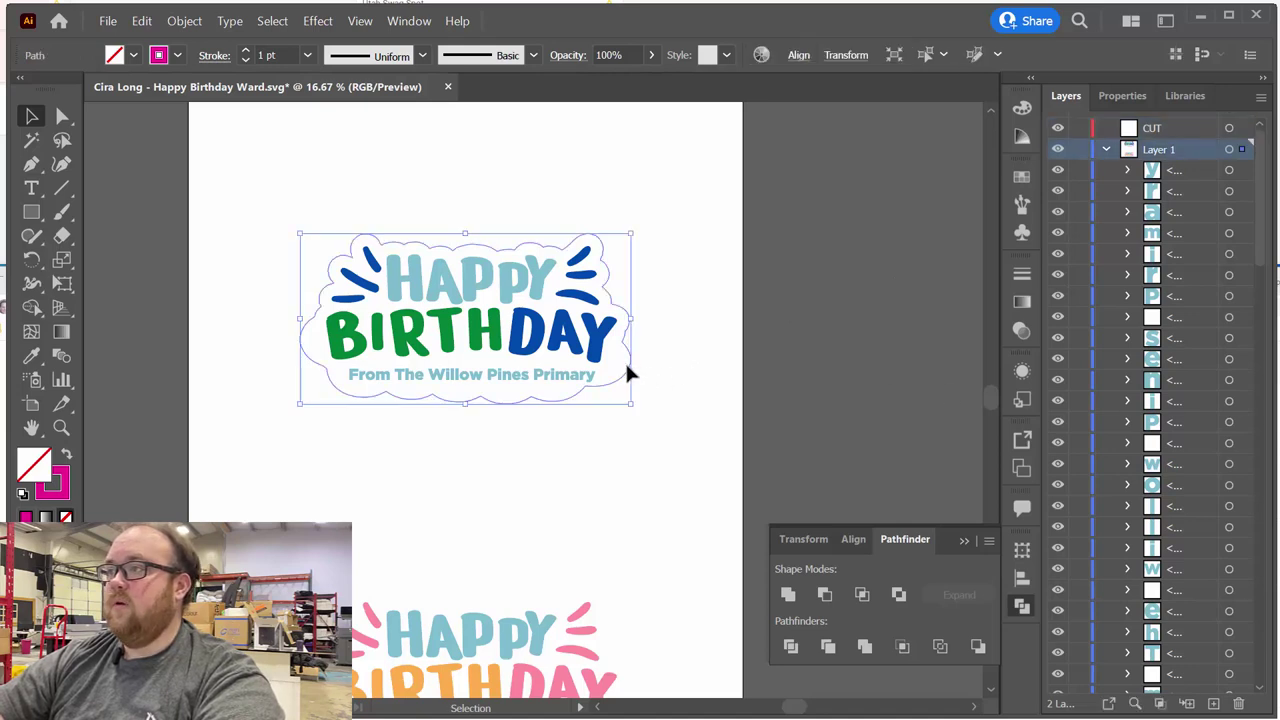
{"action": "scroll", "coordinate": [1075, 497], "scroll_direction": "down", "scroll_amount": 10}
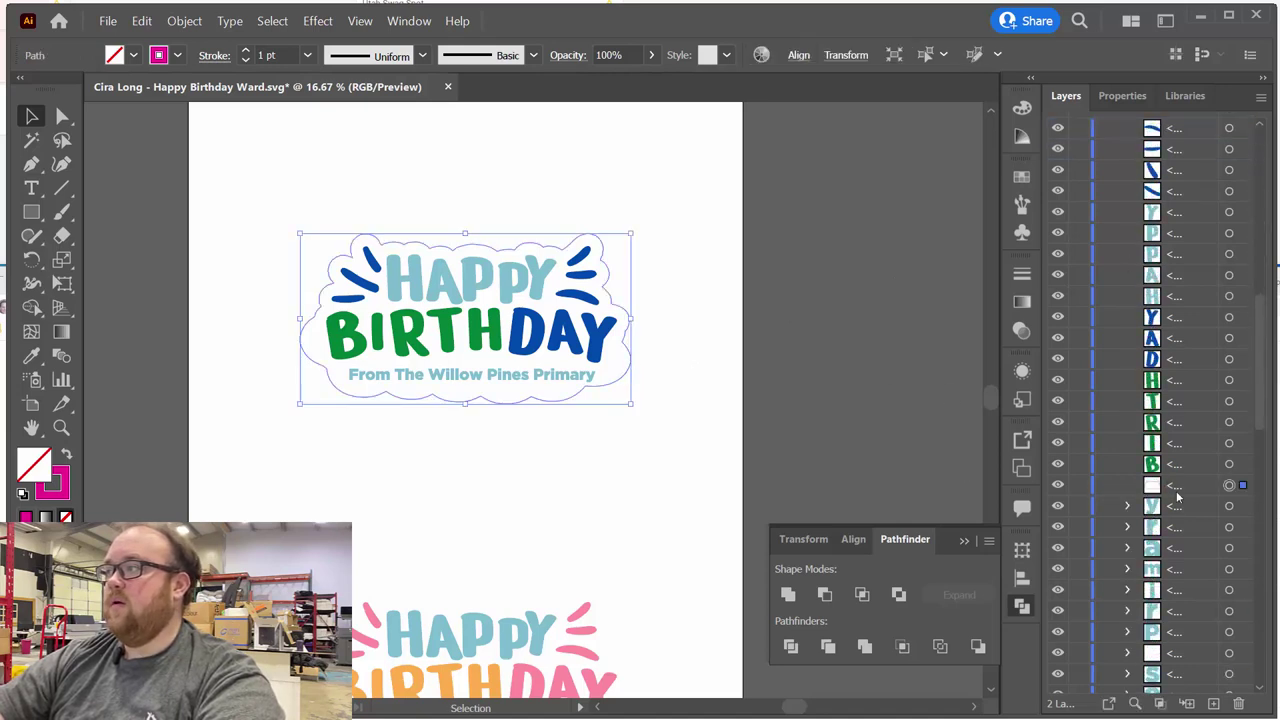
{"action": "scroll", "coordinate": [1185, 260], "scroll_direction": "up", "scroll_amount": 1}
{"action": "left_click", "coordinate": [1180, 98]}
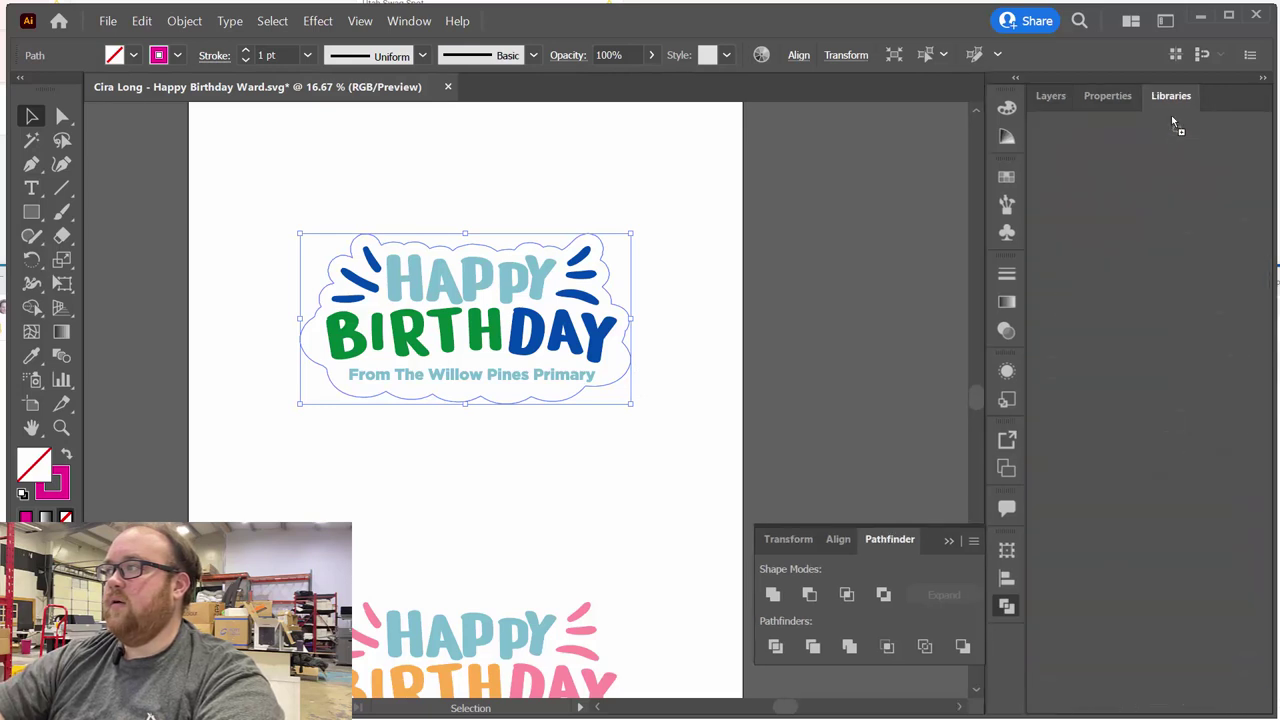
{"action": "left_click", "coordinate": [1052, 98]}
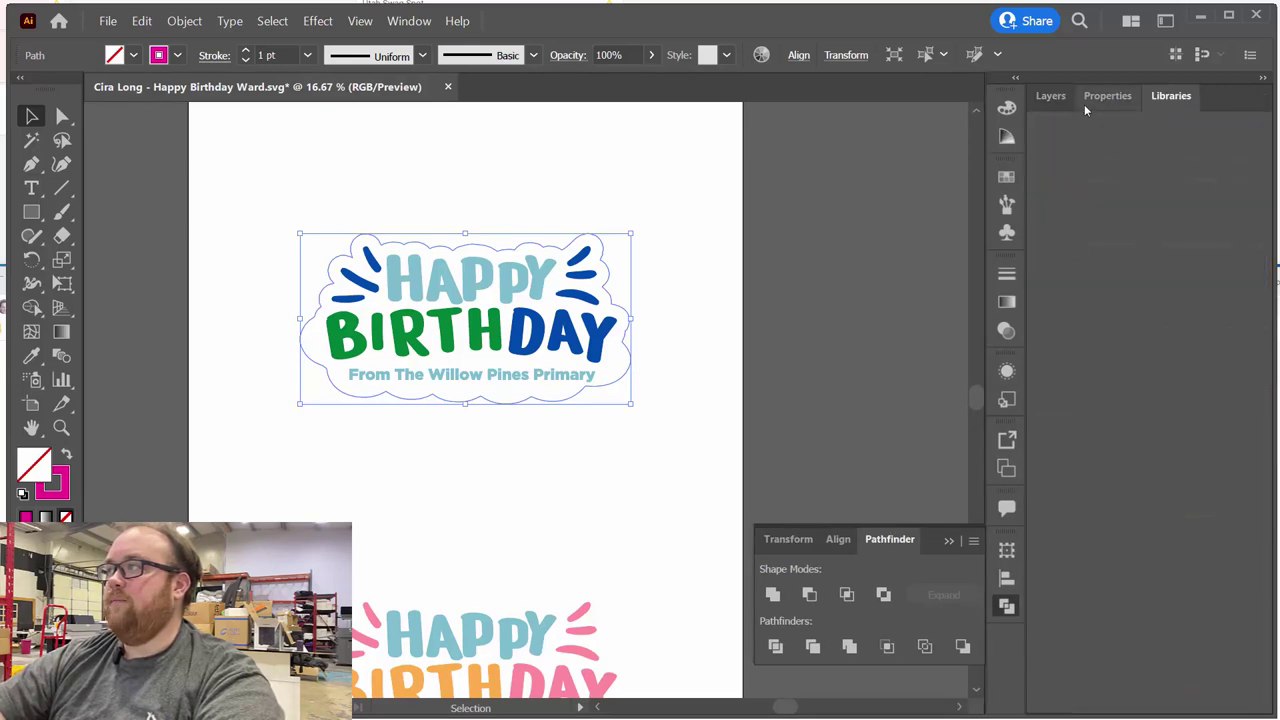
{"action": "left_click", "coordinate": [1050, 96]}
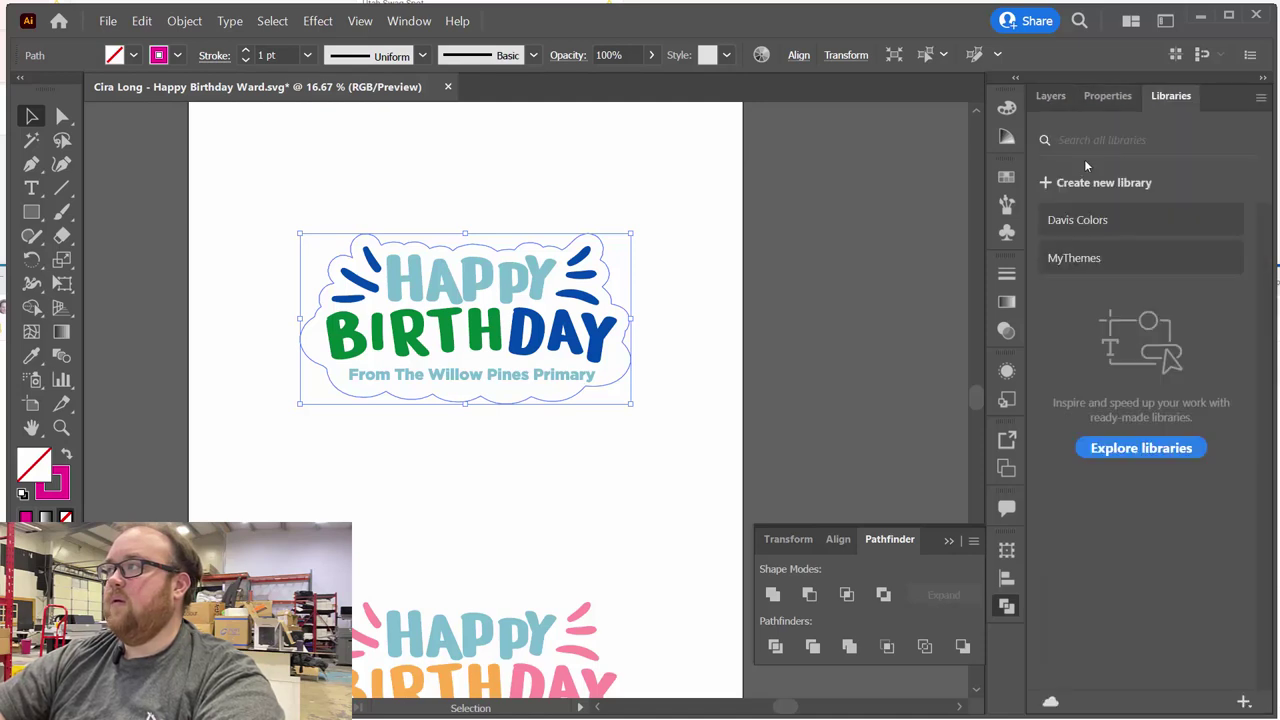
{"action": "left_click", "coordinate": [1048, 97]}
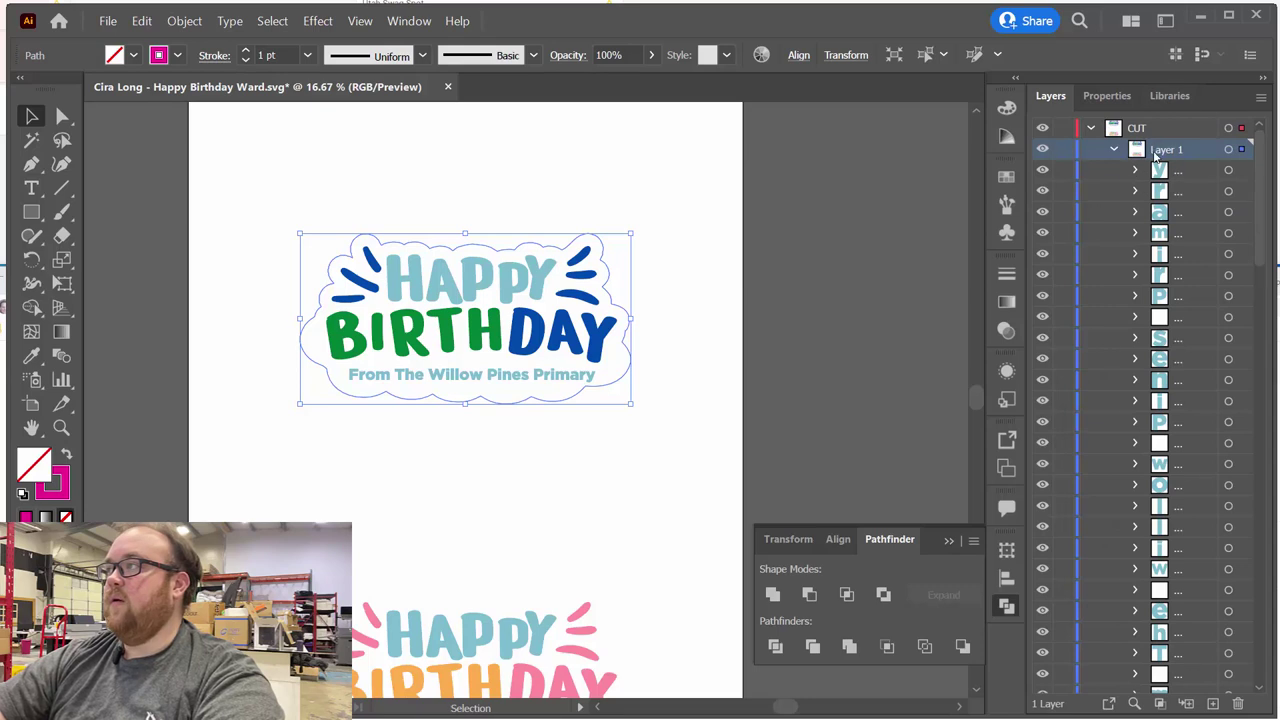
{"action": "left_click_drag", "start_coordinate": [1130, 153], "coordinate": [1134, 158]}
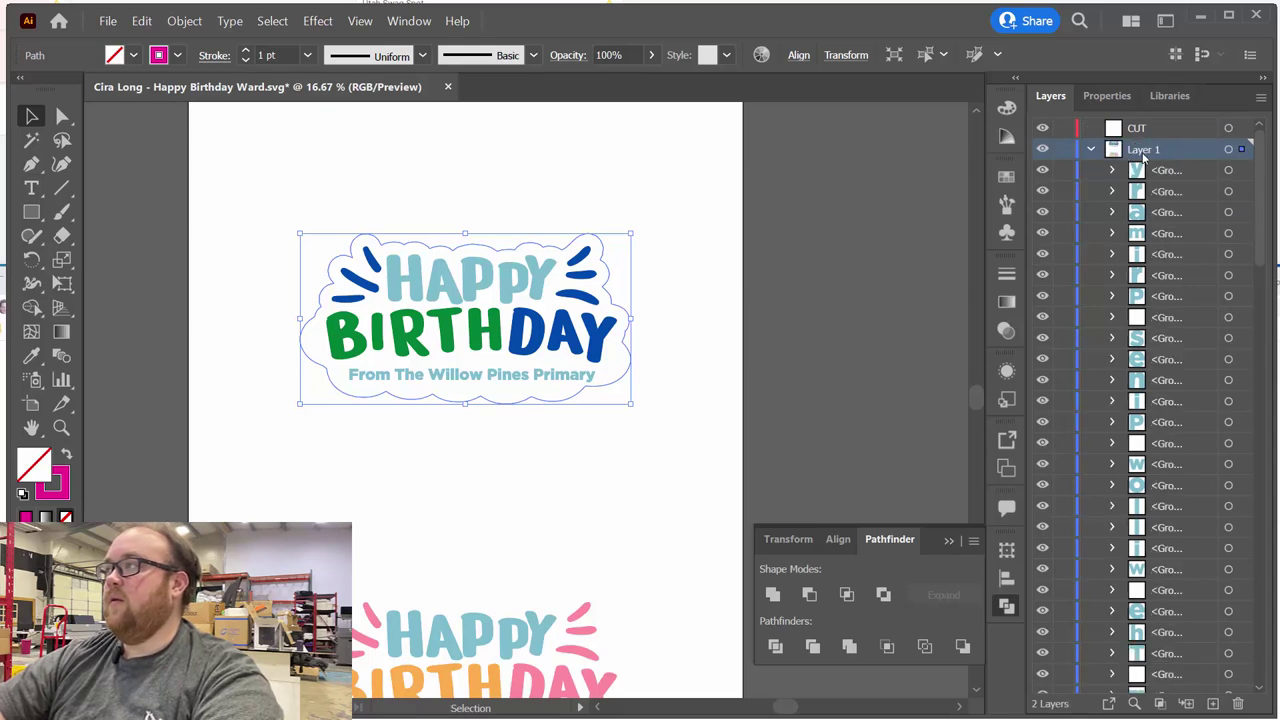
Step: Drag the magenta cut path into the CUT layer
{"action": "scroll", "coordinate": [1150, 240], "scroll_direction": "down", "scroll_amount": 6}
{"action": "scroll", "coordinate": [1168, 318], "scroll_direction": "down", "scroll_amount": 4}
{"action": "left_click", "coordinate": [1178, 550]}
{"action": "left_click_drag", "start_coordinate": [1165, 505], "coordinate": [1143, 127]}
{"action": "key", "text": "Return"}
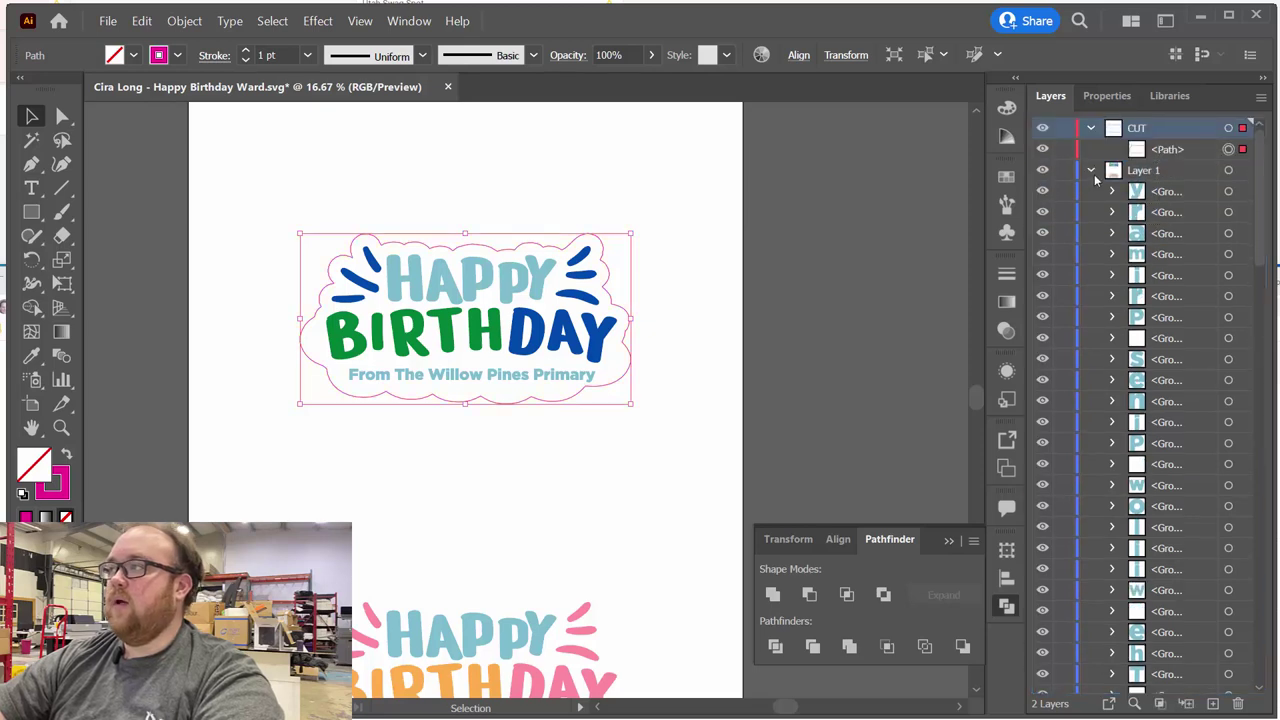
Step: Lock the cut path, hide the top sticker artwork, and select the next design
{"action": "left_click", "coordinate": [1063, 149]}
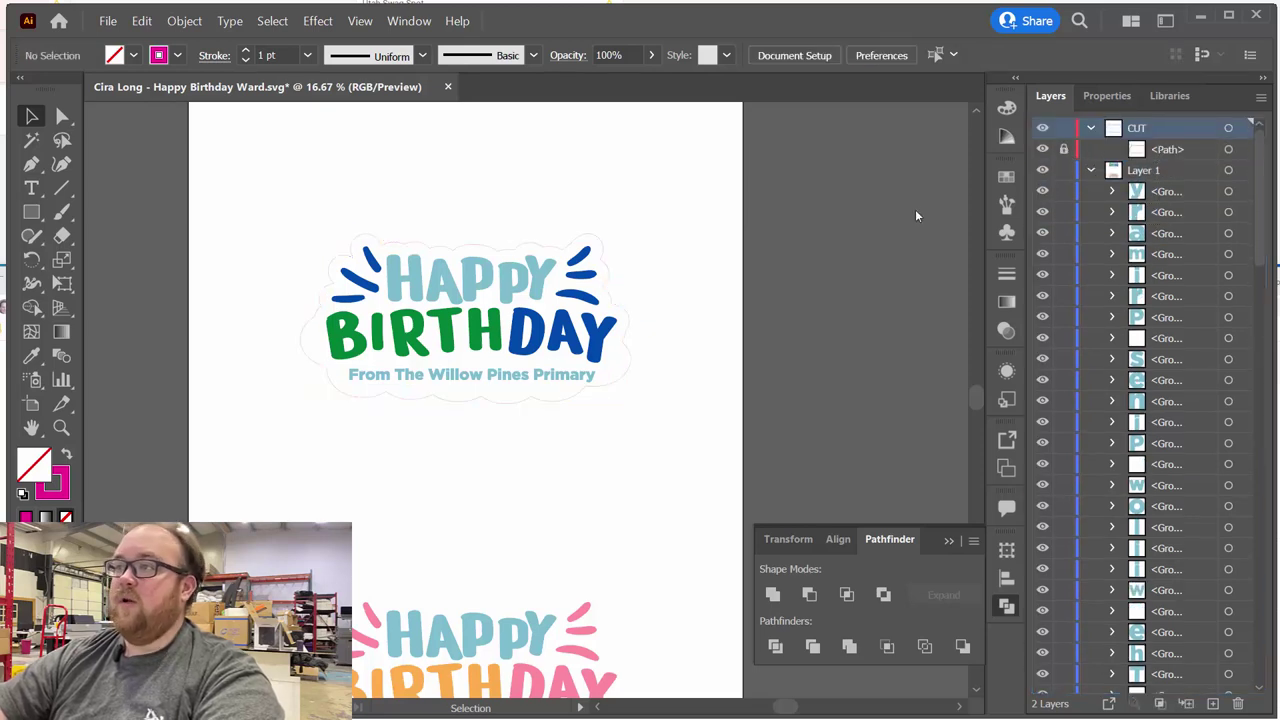
{"action": "left_click_drag", "start_coordinate": [283, 178], "coordinate": [687, 396]}
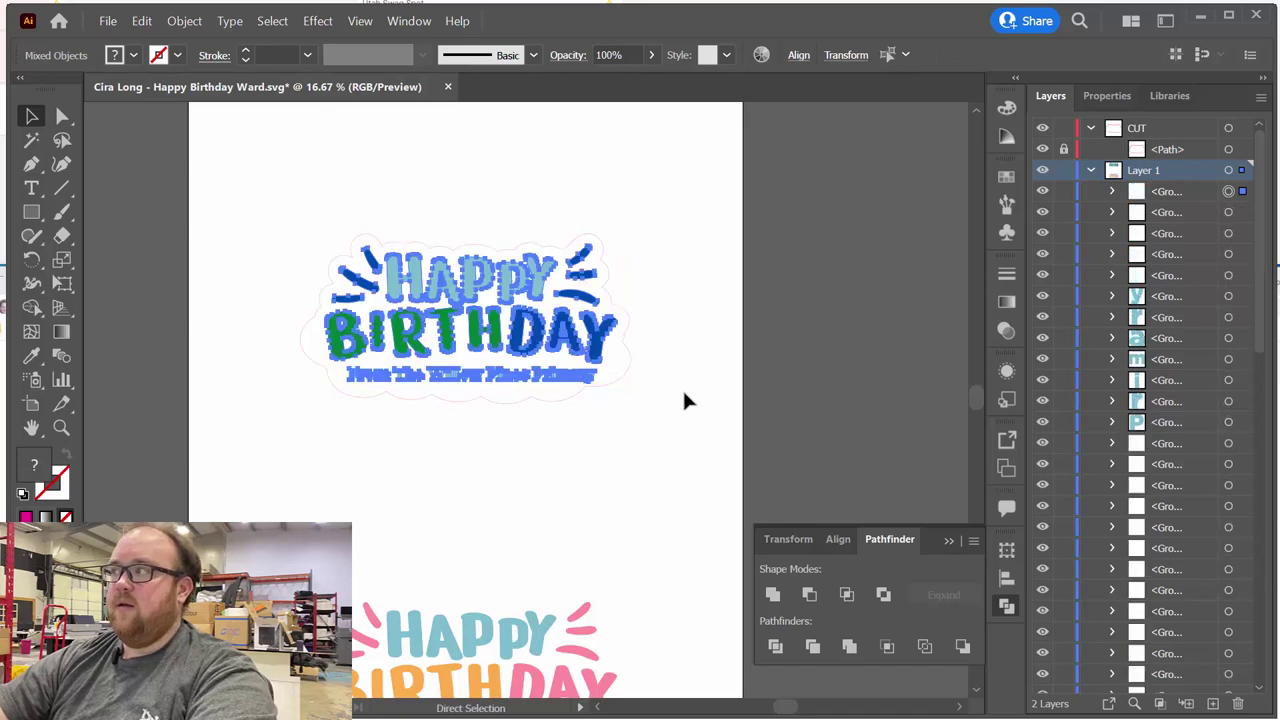
{"action": "left_click", "coordinate": [1042, 191]}
{"action": "scroll", "coordinate": [491, 497], "scroll_direction": "down", "scroll_amount": 3}
{"action": "scroll", "coordinate": [491, 500], "scroll_direction": "down", "scroll_amount": 2}
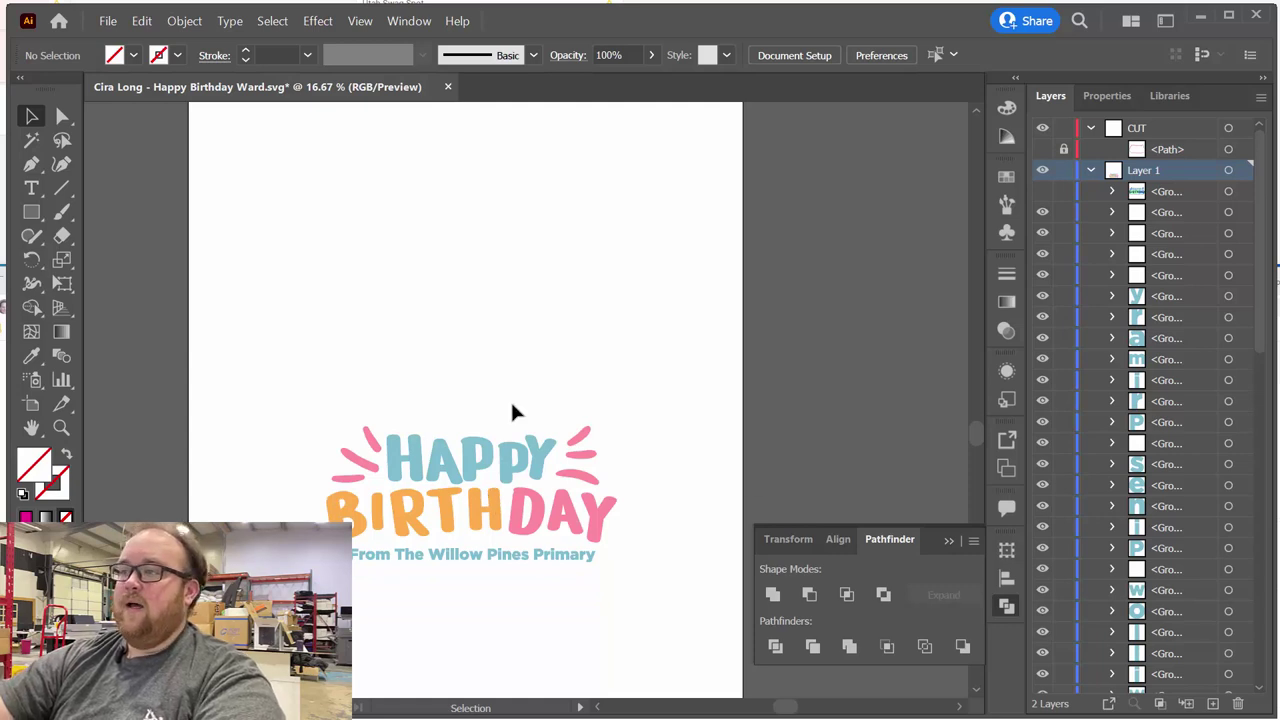
{"action": "left_click_drag", "start_coordinate": [284, 376], "coordinate": [656, 558]}
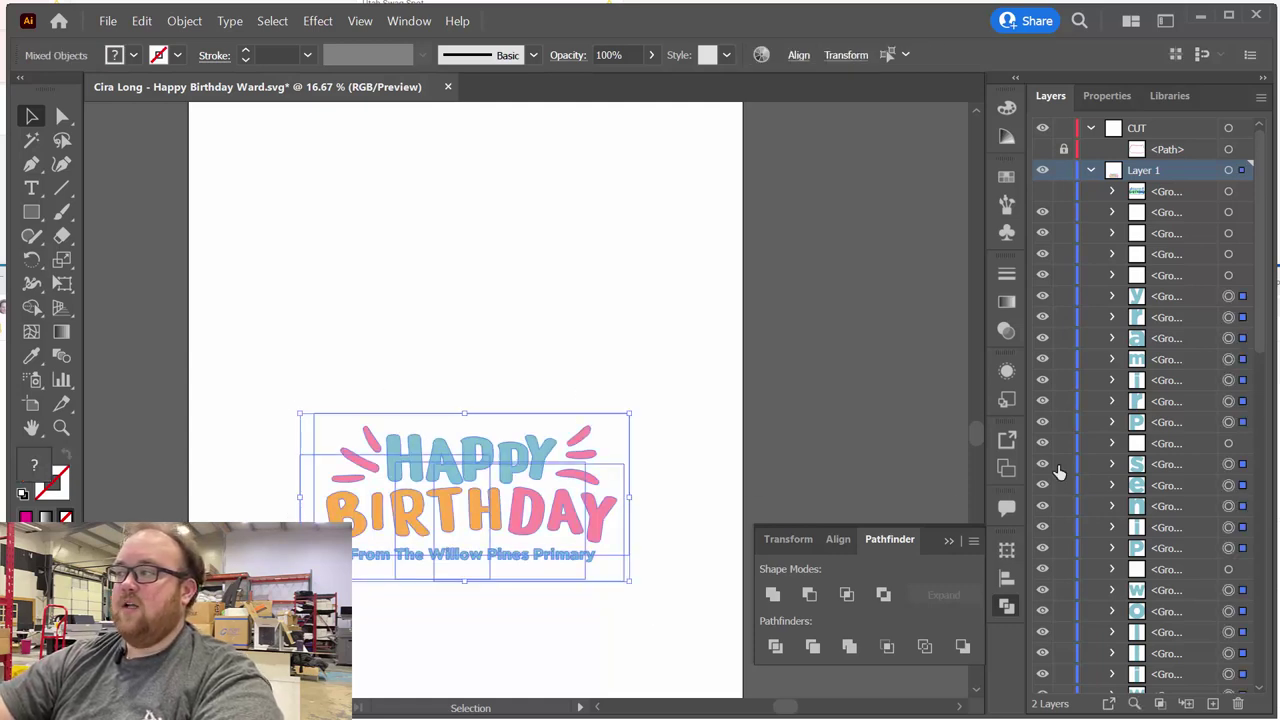
{"action": "scroll", "coordinate": [1128, 505], "scroll_direction": "down", "scroll_amount": 10}
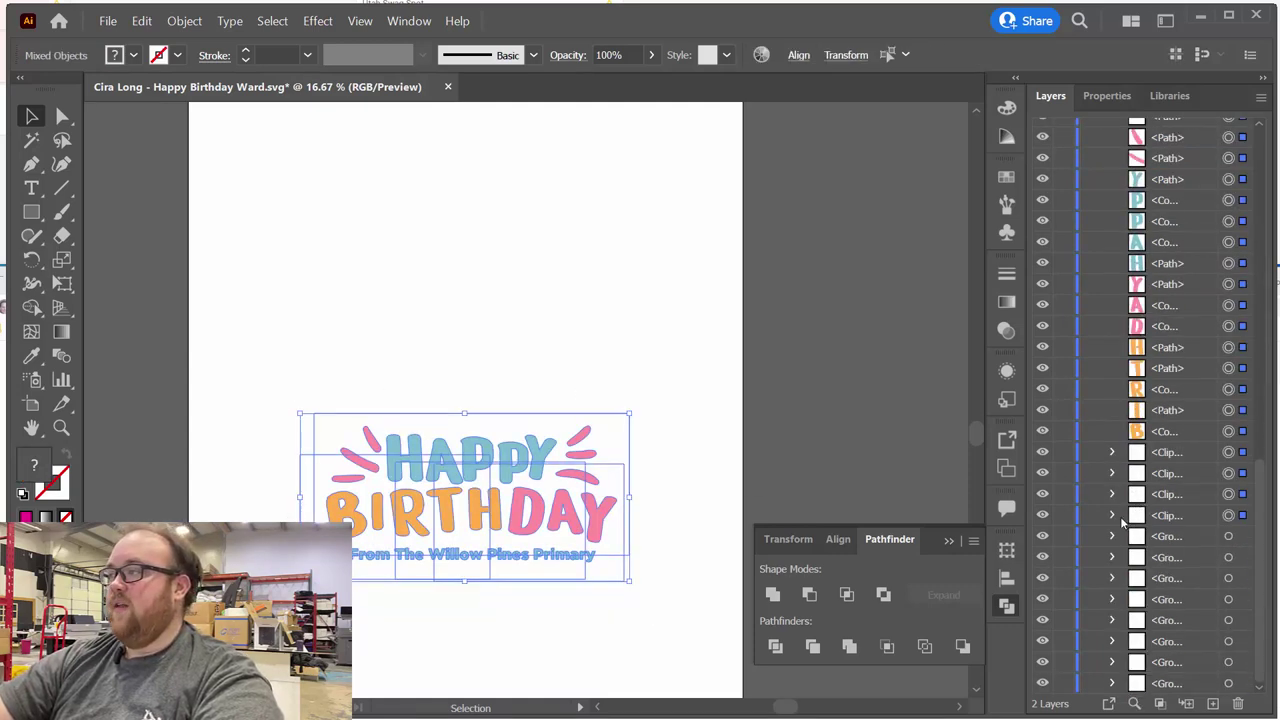
Step: Pull the first cloud outline out of its clipping group and delete the empty group
{"action": "left_click", "coordinate": [1112, 515]}
{"action": "left_click", "coordinate": [1112, 494]}
{"action": "left_click", "coordinate": [1112, 473]}
{"action": "left_click", "coordinate": [1112, 452]}
{"action": "left_click", "coordinate": [1135, 473]}
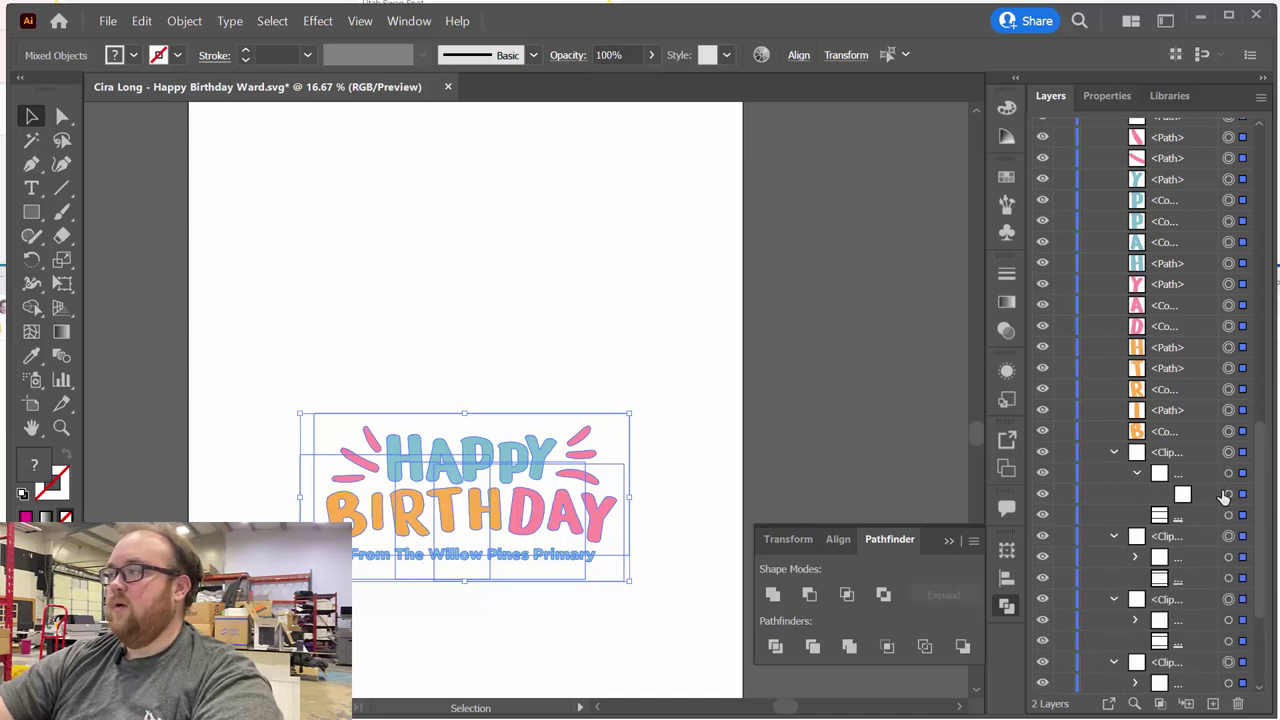
{"action": "left_click", "coordinate": [1228, 494]}
{"action": "left_click_drag", "start_coordinate": [1206, 500], "coordinate": [1168, 460]}
{"action": "left_click", "coordinate": [1228, 473]}
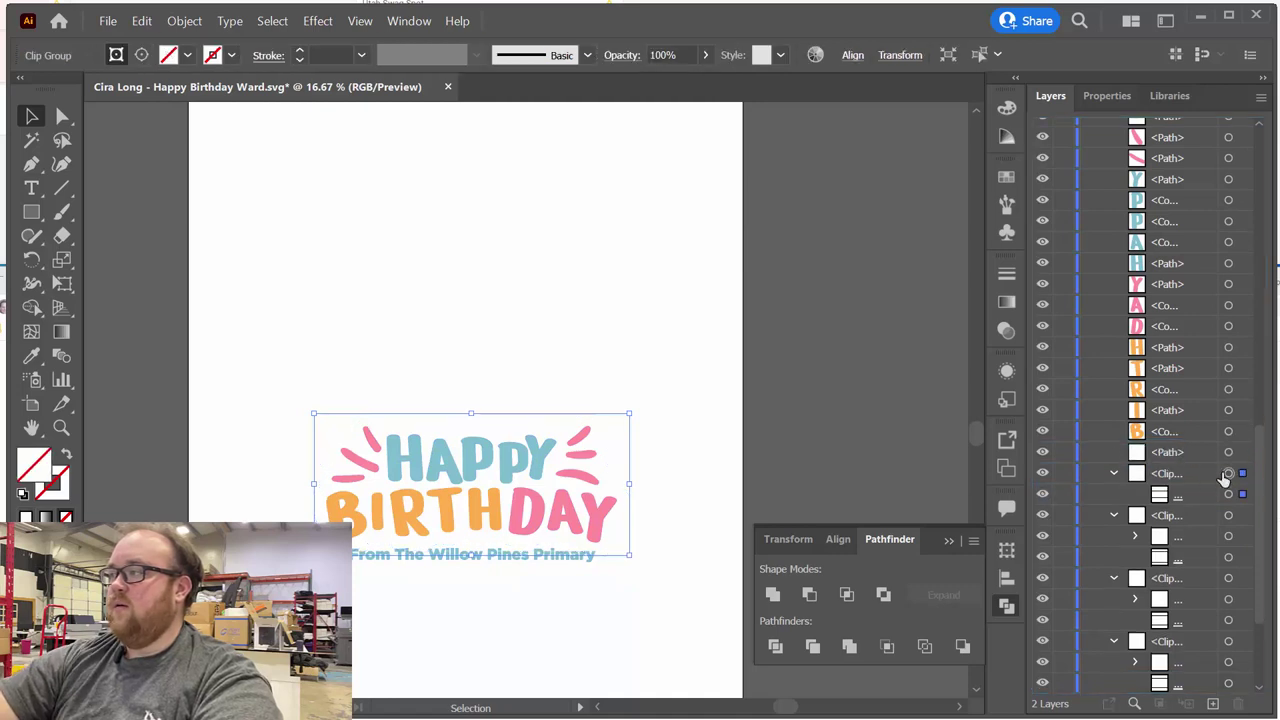
{"action": "key", "text": "Delete"}
Step: Move the second and third cloud outlines out of their clipping groups
{"action": "left_click", "coordinate": [1135, 495]}
{"action": "left_click", "coordinate": [1160, 515]}
{"action": "left_click", "coordinate": [1227, 558]}
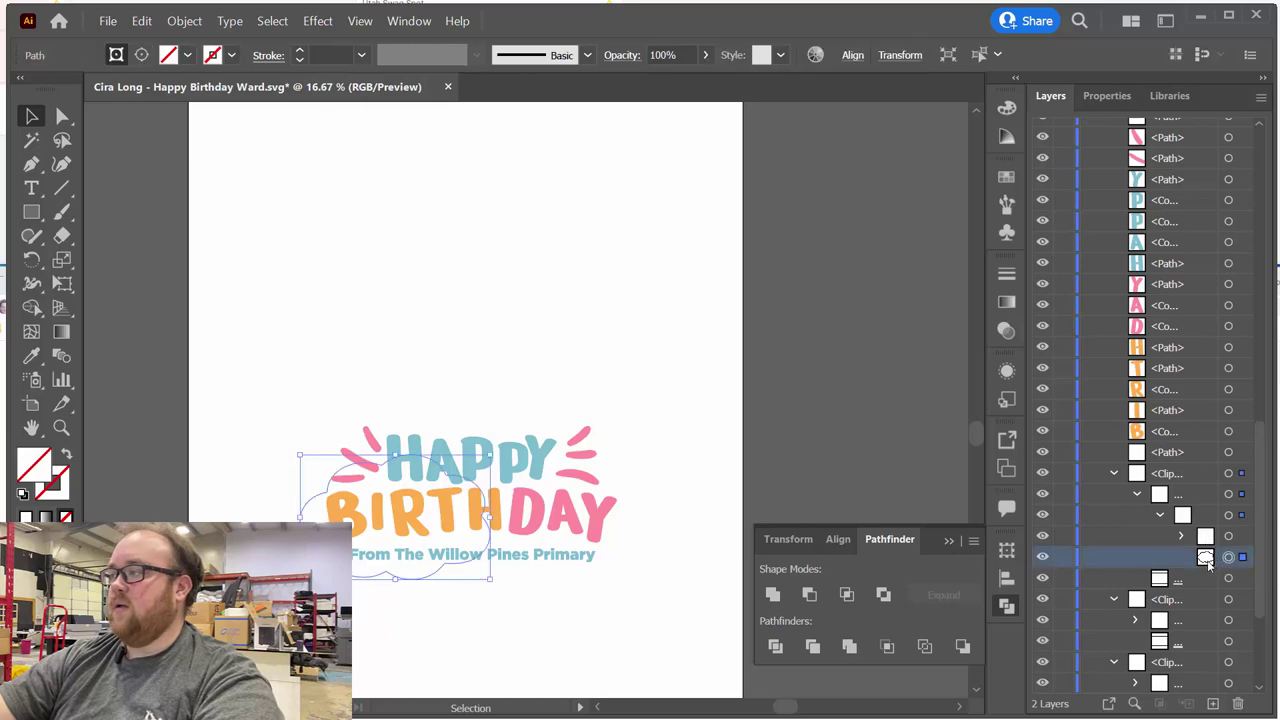
{"action": "left_click_drag", "start_coordinate": [1206, 562], "coordinate": [1190, 472]}
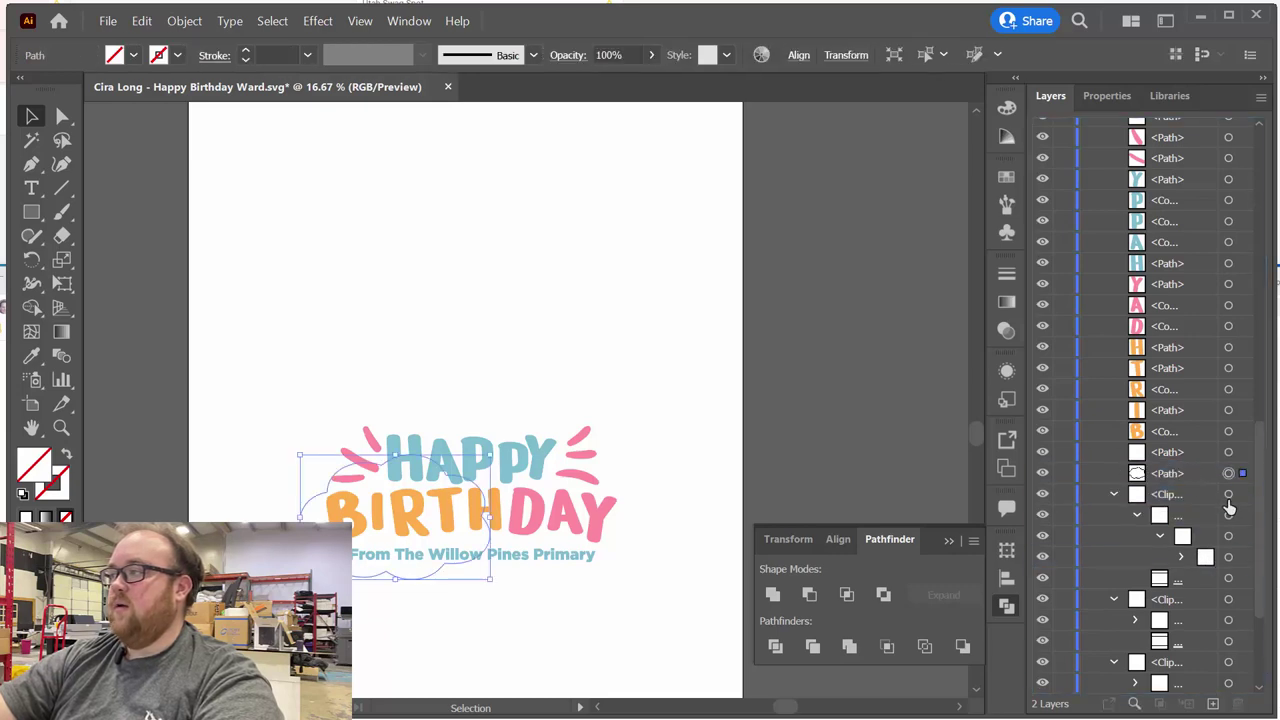
{"action": "key", "text": "ctrl+shift+a"}
{"action": "left_click", "coordinate": [1137, 514]}
{"action": "left_click", "coordinate": [1137, 514]}
{"action": "left_click", "coordinate": [1160, 536]}
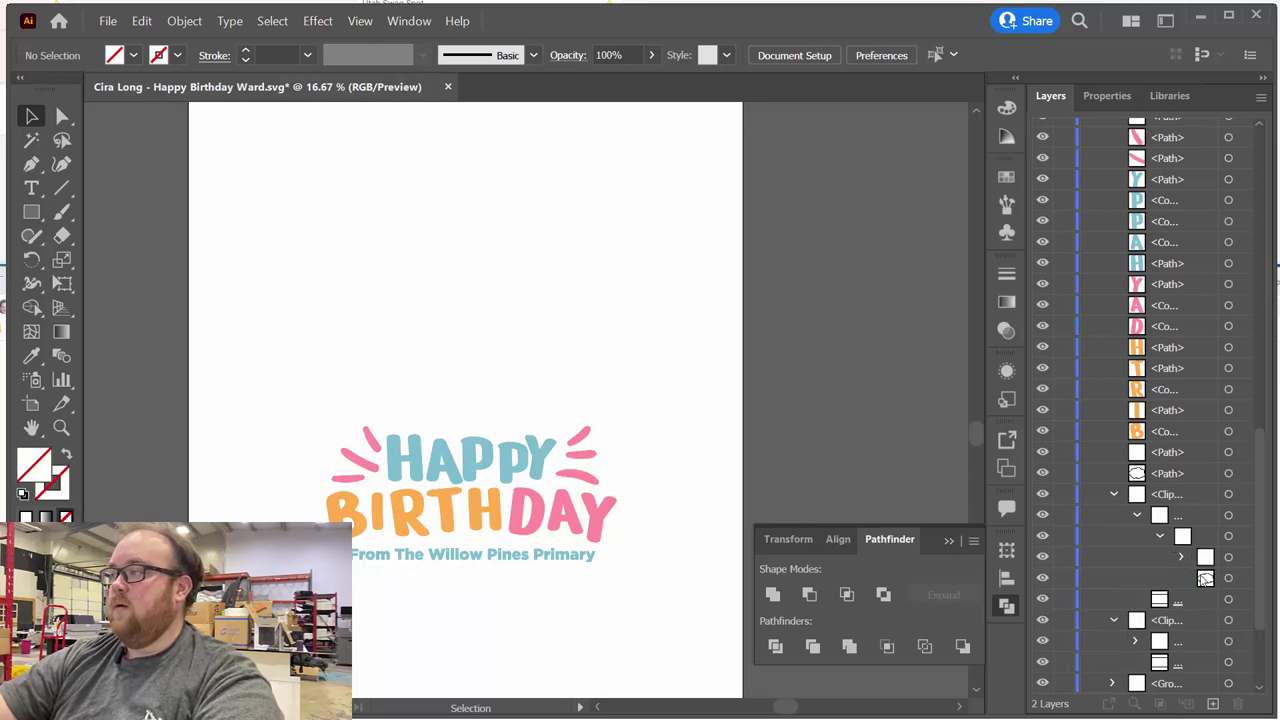
{"action": "left_click_drag", "start_coordinate": [1205, 580], "coordinate": [1195, 492]}
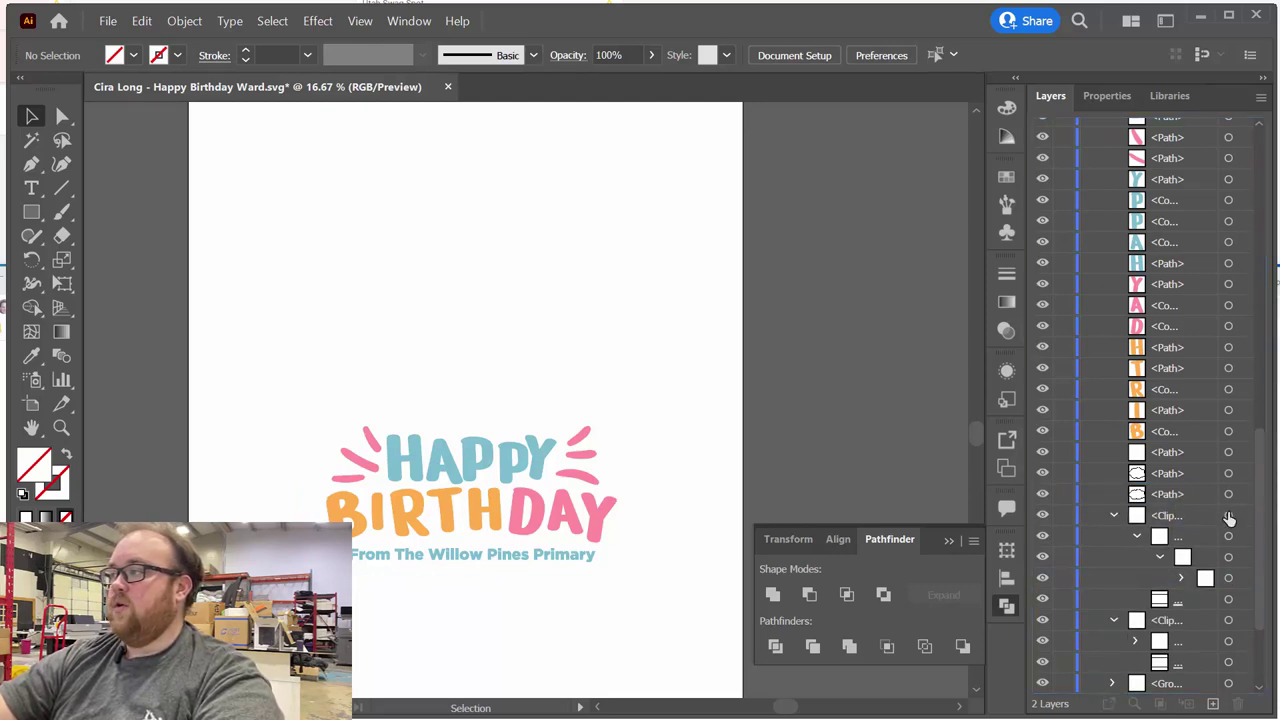
{"action": "left_click", "coordinate": [1228, 515]}
{"action": "key", "text": "ctrl+shift+a"}
Step: Pull the last cloud outline out and delete the leftover clipping group
{"action": "left_click", "coordinate": [1137, 537]}
{"action": "left_click", "coordinate": [1137, 537]}
{"action": "left_click", "coordinate": [1160, 557]}
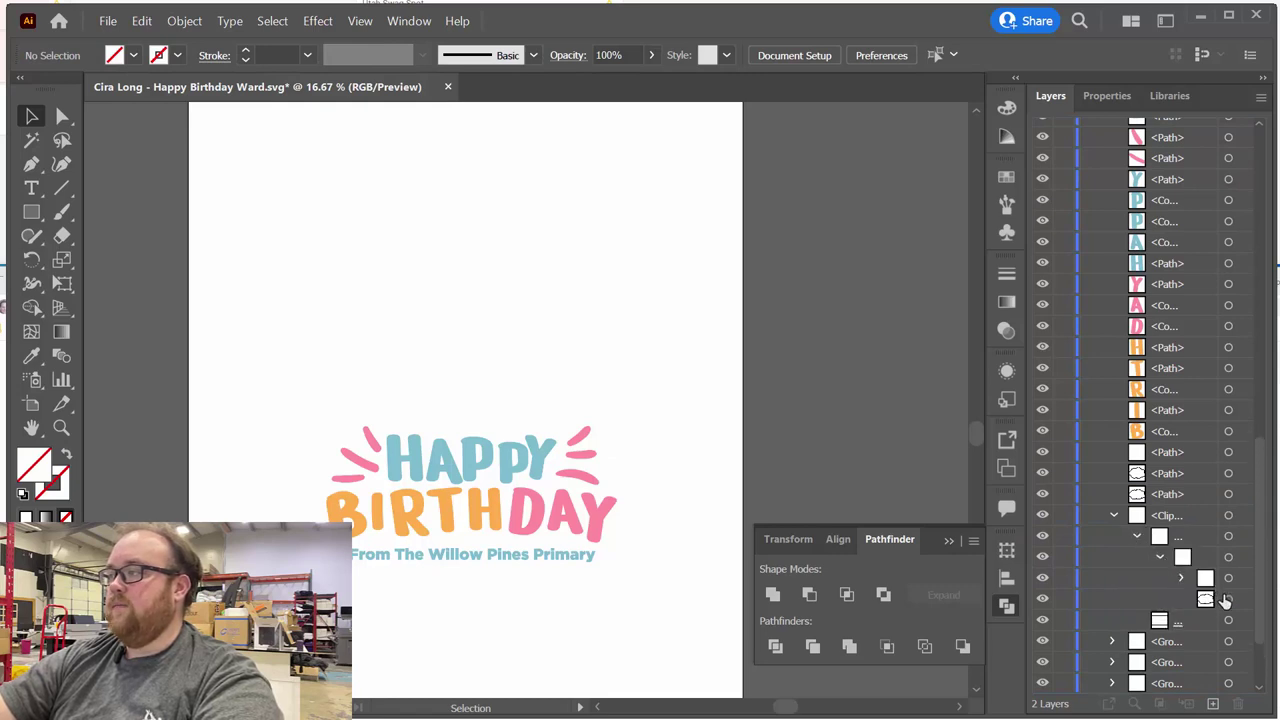
{"action": "left_click_drag", "start_coordinate": [1224, 603], "coordinate": [1188, 520]}
{"action": "left_click", "coordinate": [1226, 537]}
{"action": "key", "text": "Delete"}
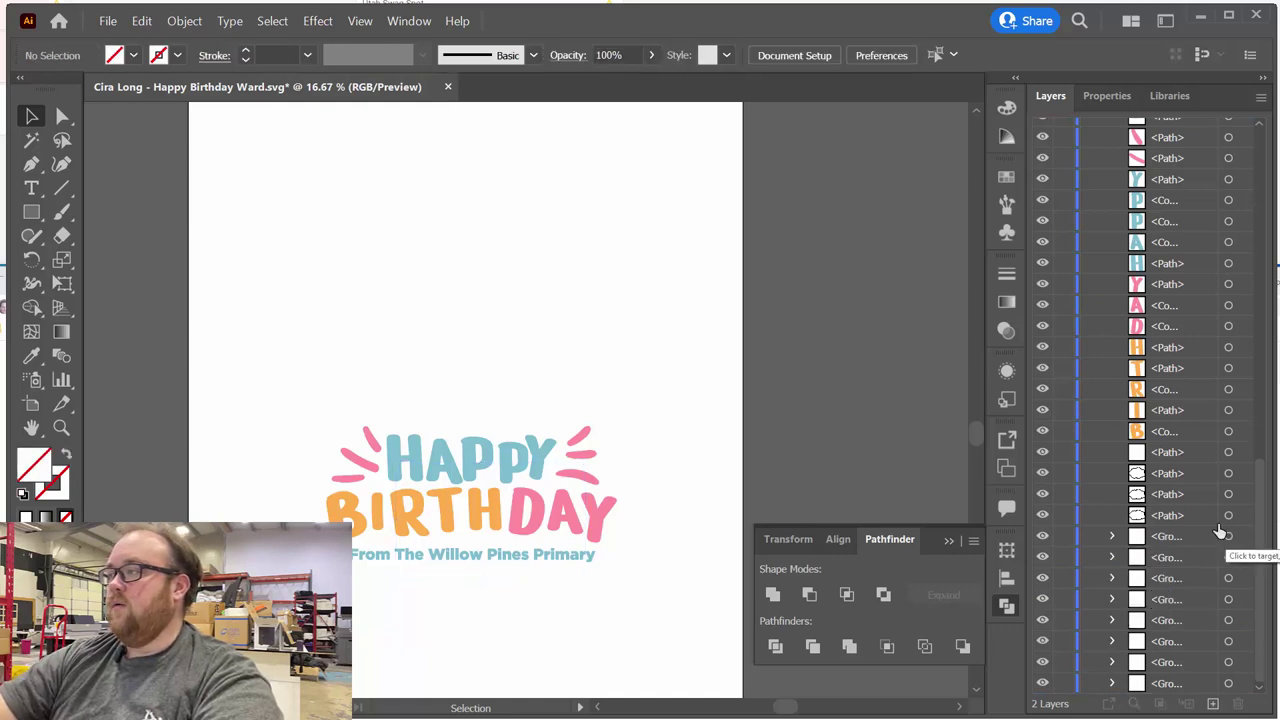
Step: Select the four cloud outlines and unite them into one shape
{"action": "left_click", "coordinate": [1228, 452]}
{"action": "left_click", "coordinate": [1228, 515], "text": "shift"}
{"action": "left_click", "coordinate": [772, 594]}
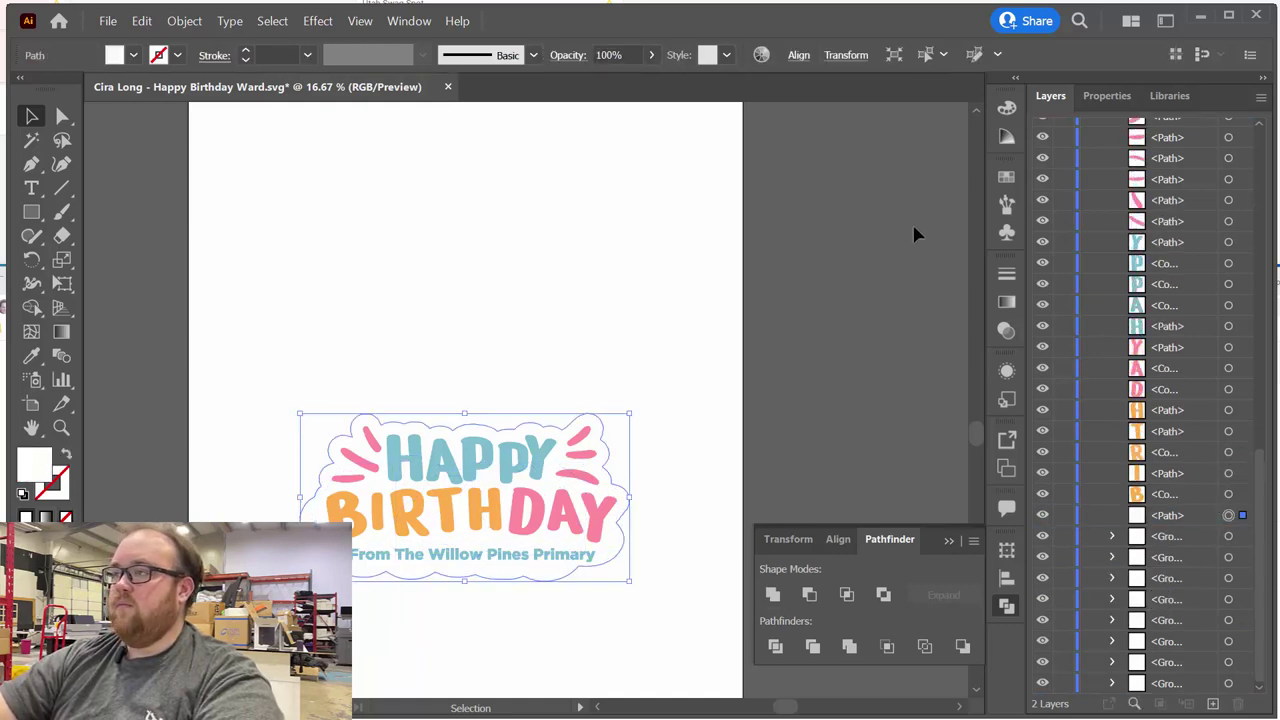
Step: Make the merged shape an unfilled outline with a C0 M100 Y0 K0 magenta stroke
{"action": "left_click", "coordinate": [1007, 107]}
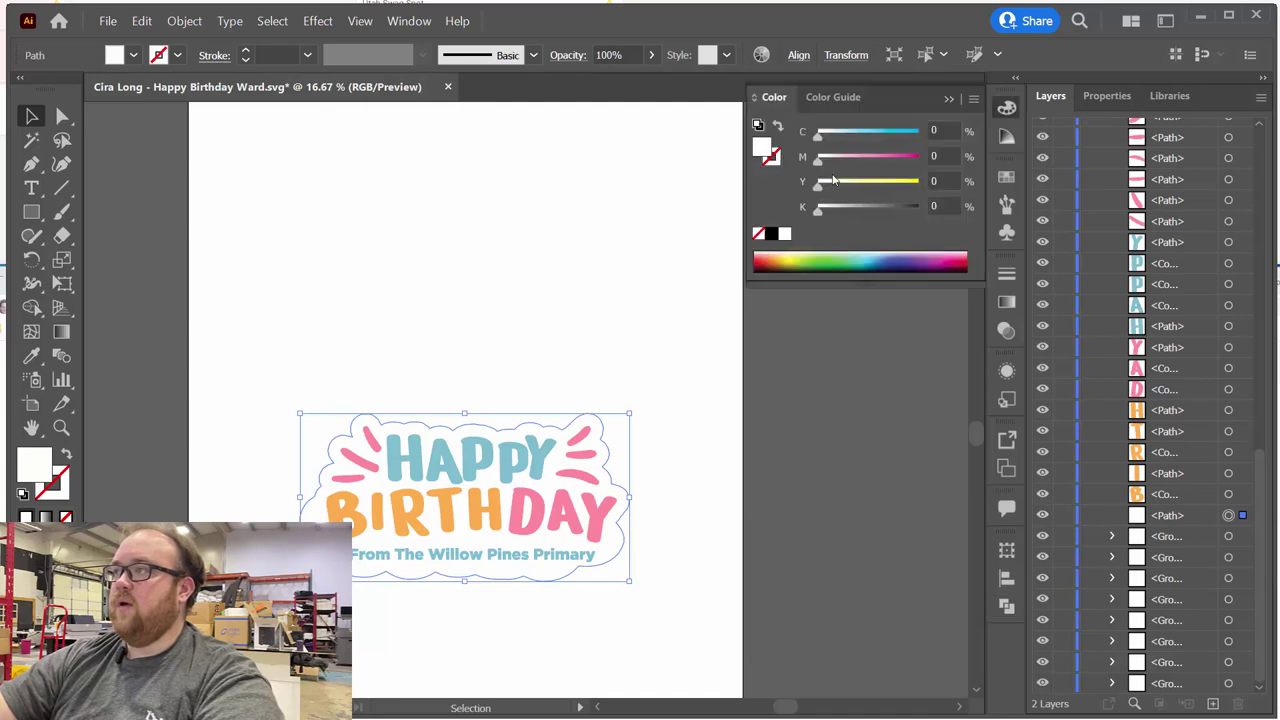
{"action": "left_click", "coordinate": [771, 233]}
{"action": "type", "text": "100"}
{"action": "key", "text": "Tab"}
{"action": "key", "text": "Tab"}
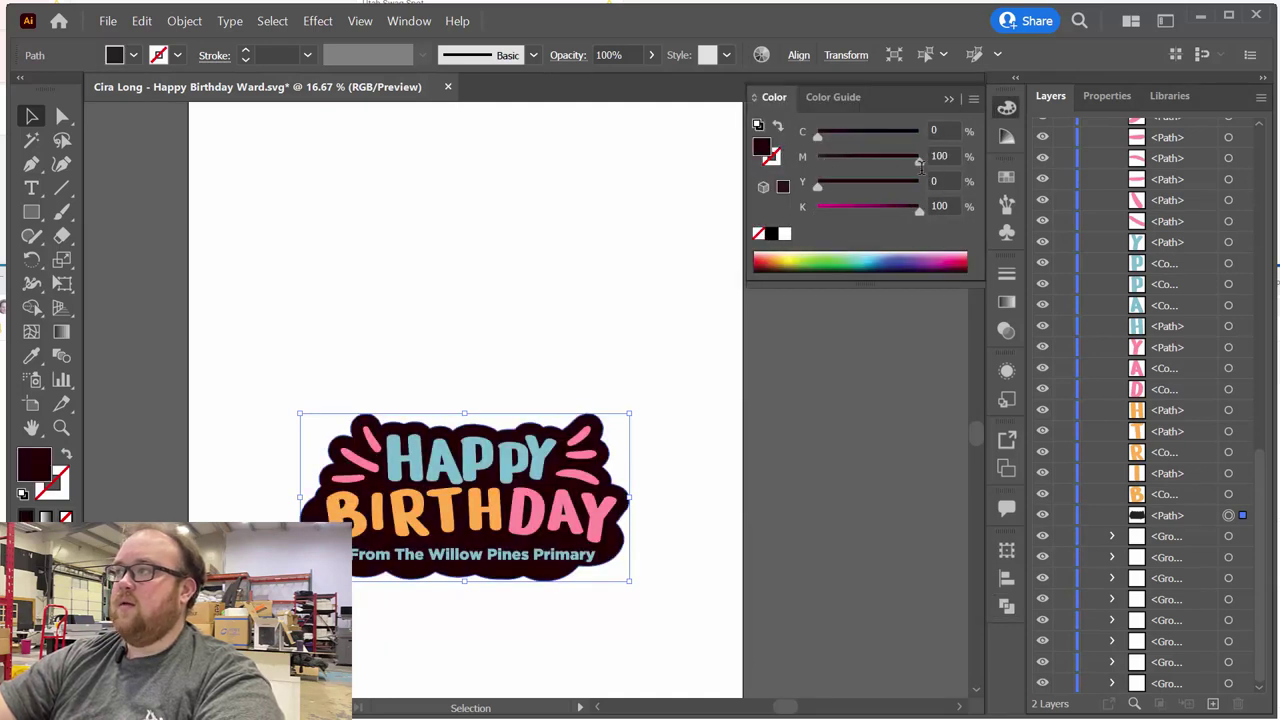
{"action": "type", "text": "0"}
{"action": "key", "text": "Return"}
{"action": "left_click", "coordinate": [778, 127]}
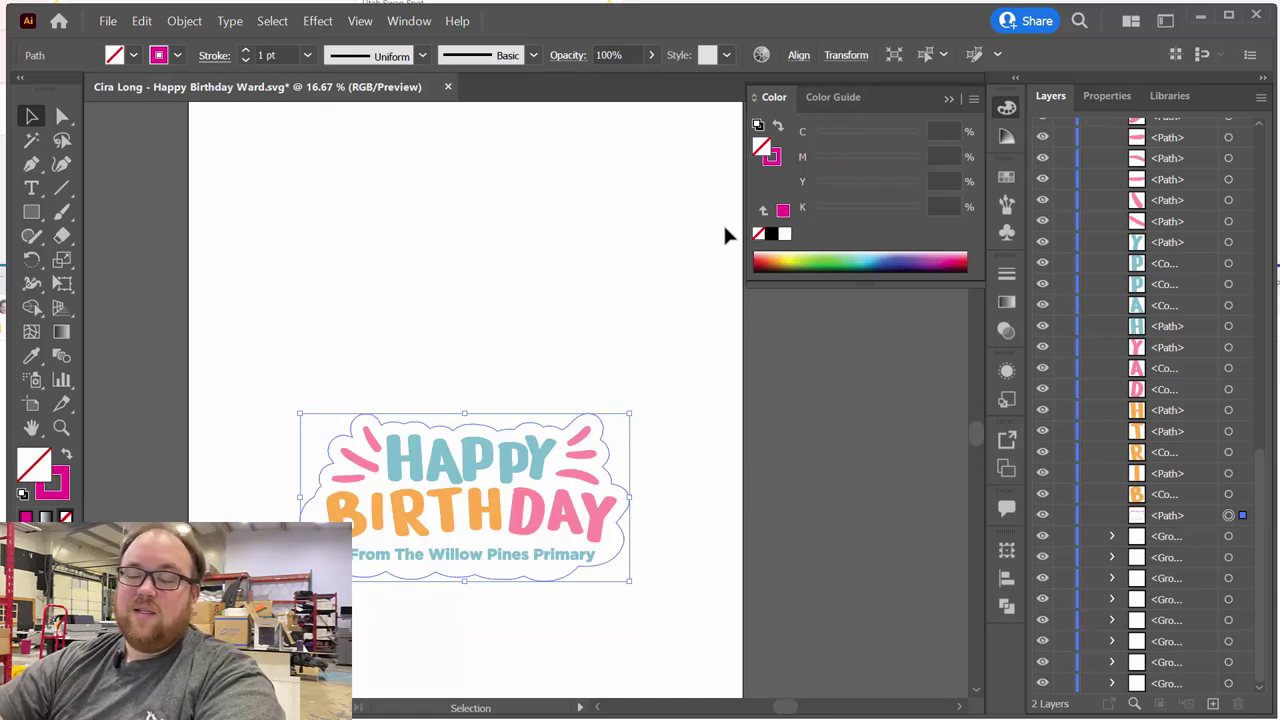
{"action": "left_click", "coordinate": [708, 446]}
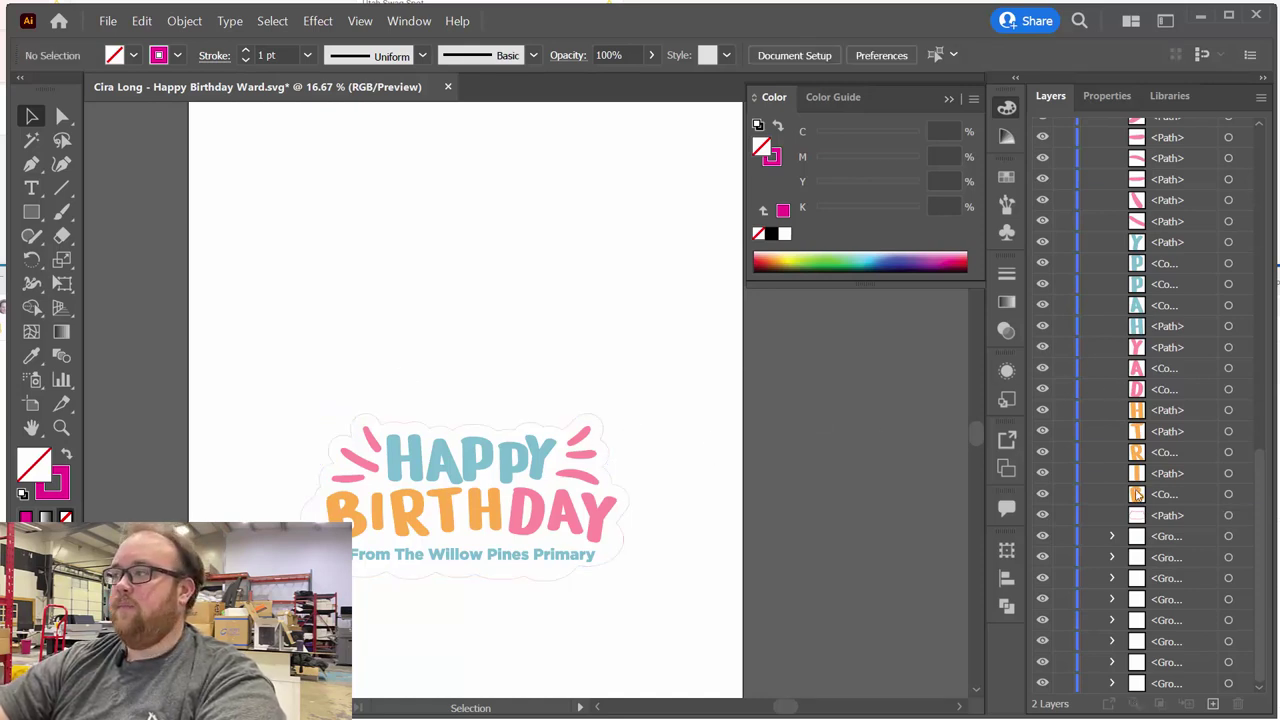
Step: Move the second magenta outline into CUT, lock it, and group the sticker artwork with Ctrl+G
{"action": "left_click", "coordinate": [1228, 516]}
{"action": "left_click_drag", "start_coordinate": [1191, 519], "coordinate": [1168, 142]}
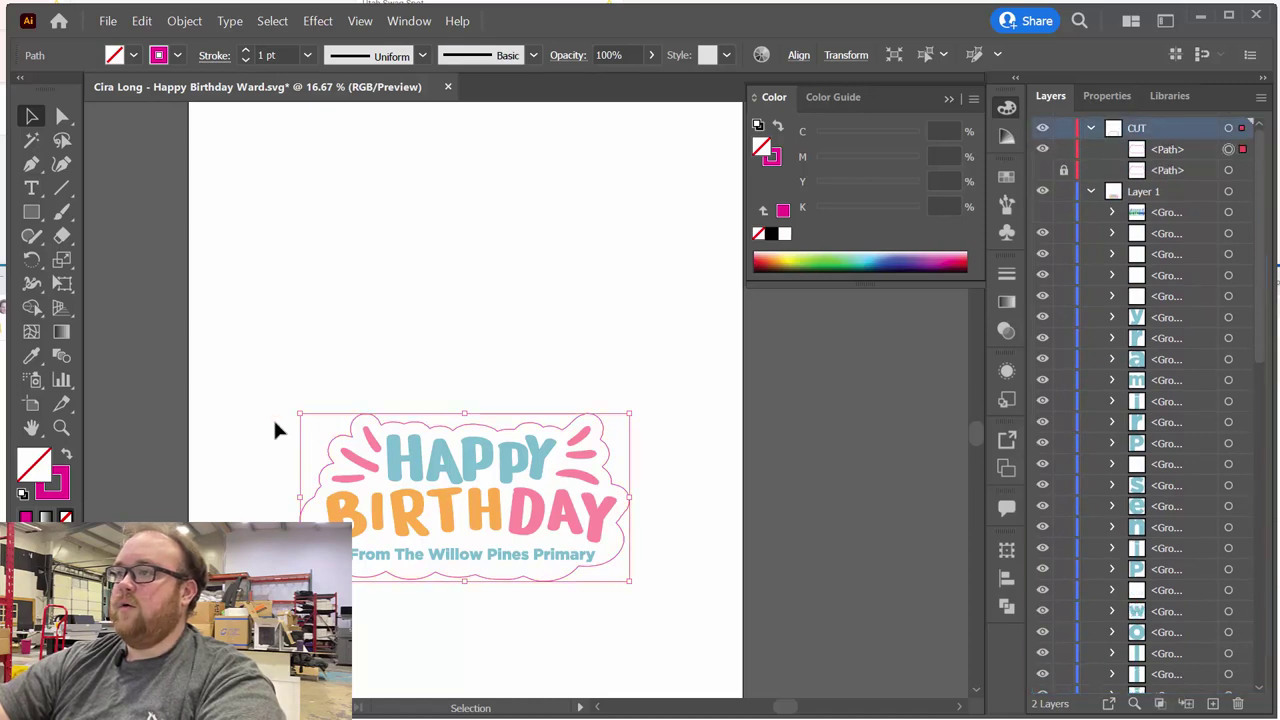
{"action": "left_click", "coordinate": [1063, 149]}
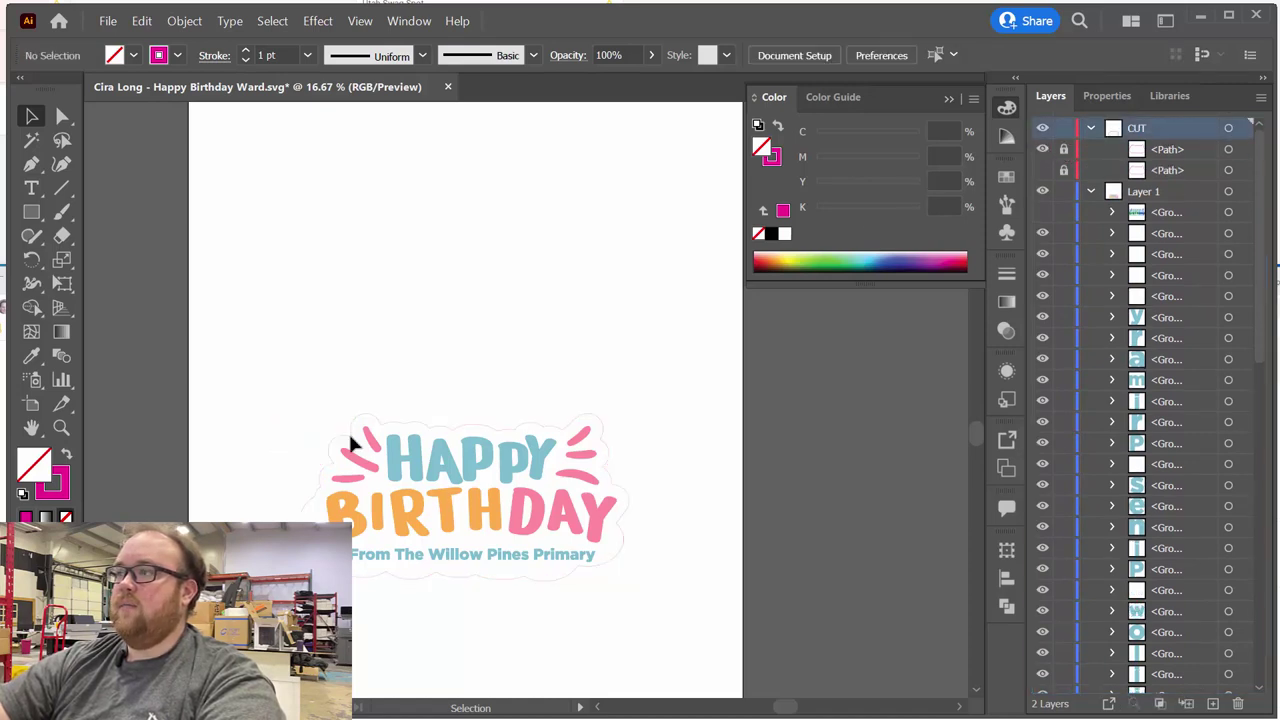
{"action": "left_click_drag", "start_coordinate": [292, 368], "coordinate": [633, 590]}
{"action": "key", "text": "ctrl+g"}
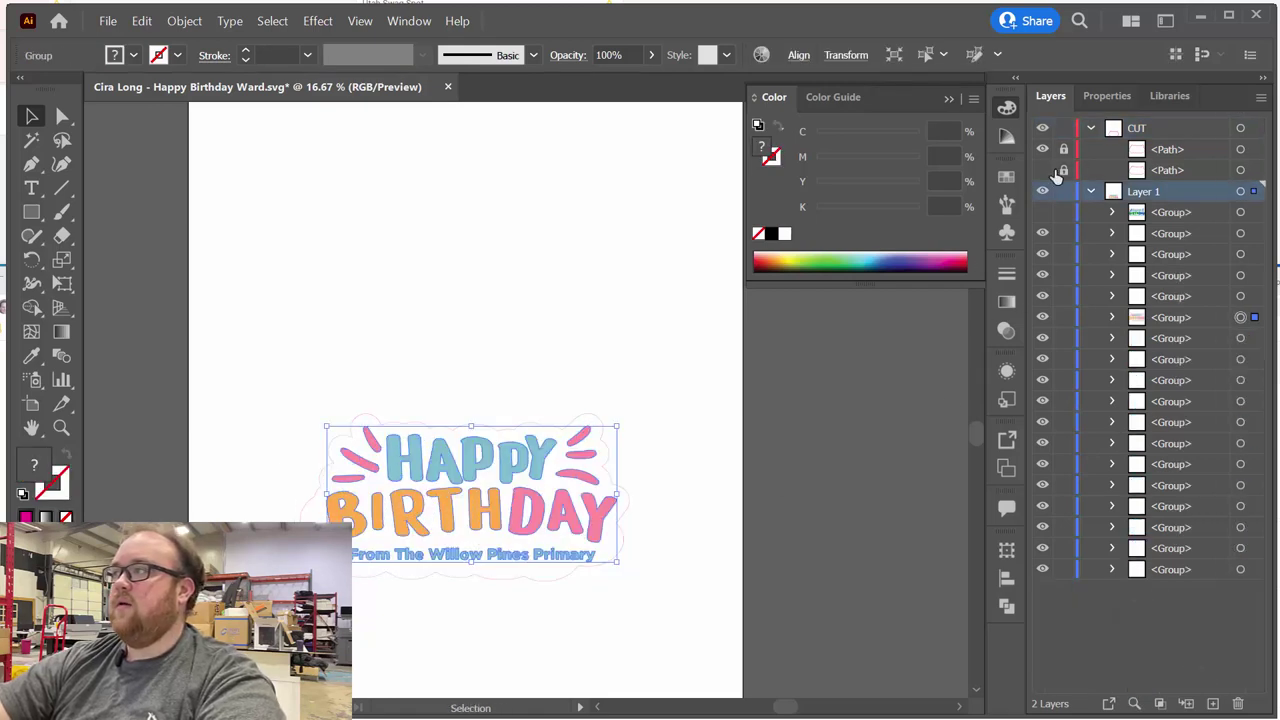
Step: Hide the grouped sticker and delete four leftover groups from Layer 1
{"action": "left_click", "coordinate": [1044, 318]}
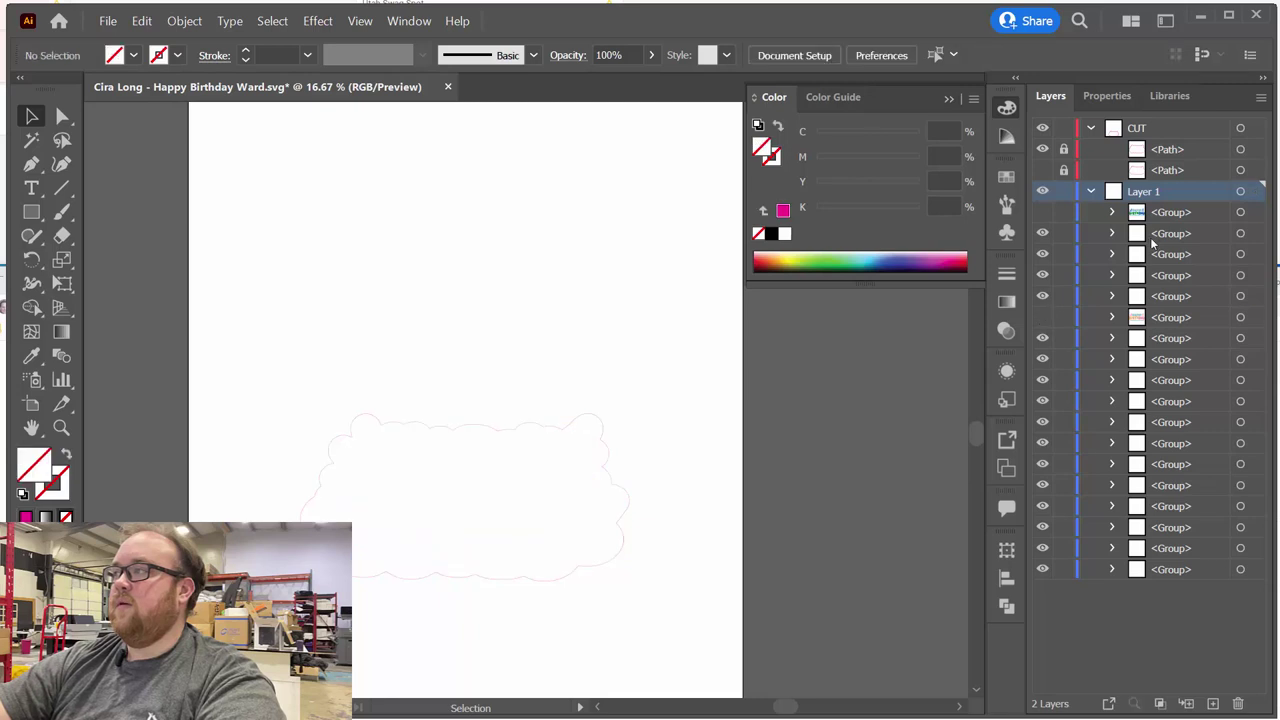
{"action": "left_click", "coordinate": [1155, 236]}
{"action": "left_click", "coordinate": [1155, 297], "text": "shift"}
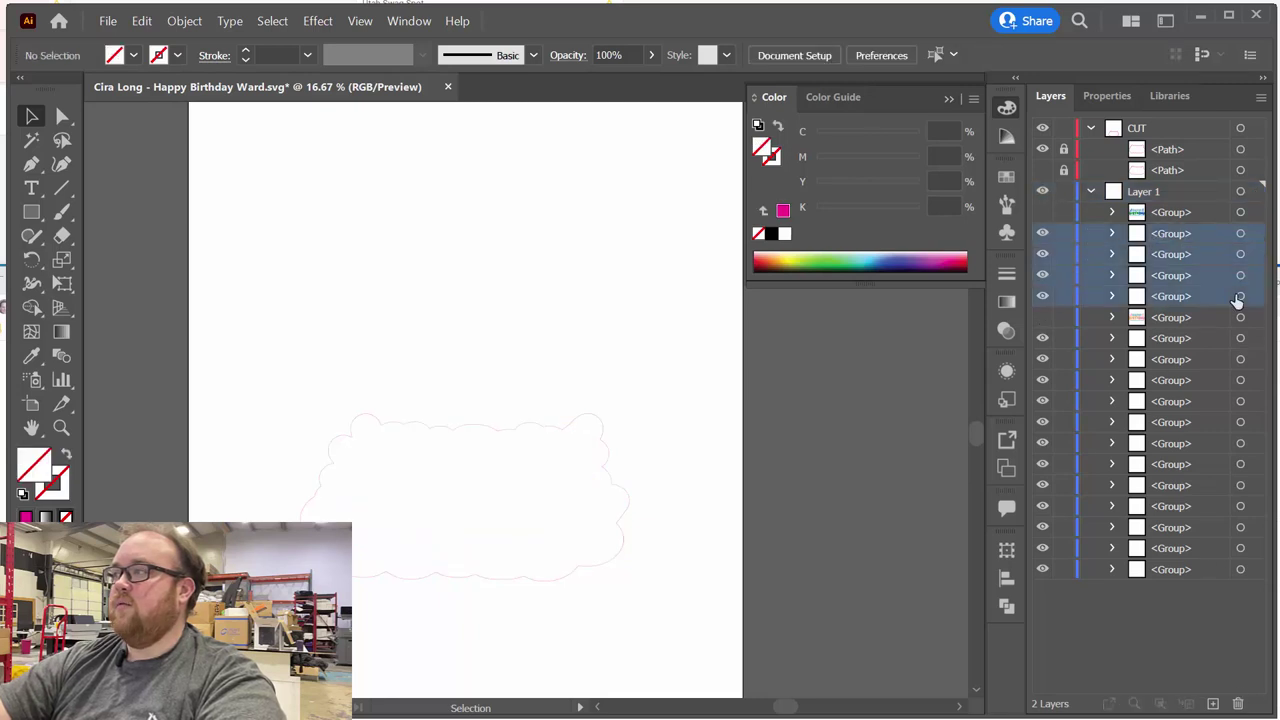
{"action": "left_click", "coordinate": [1112, 234]}
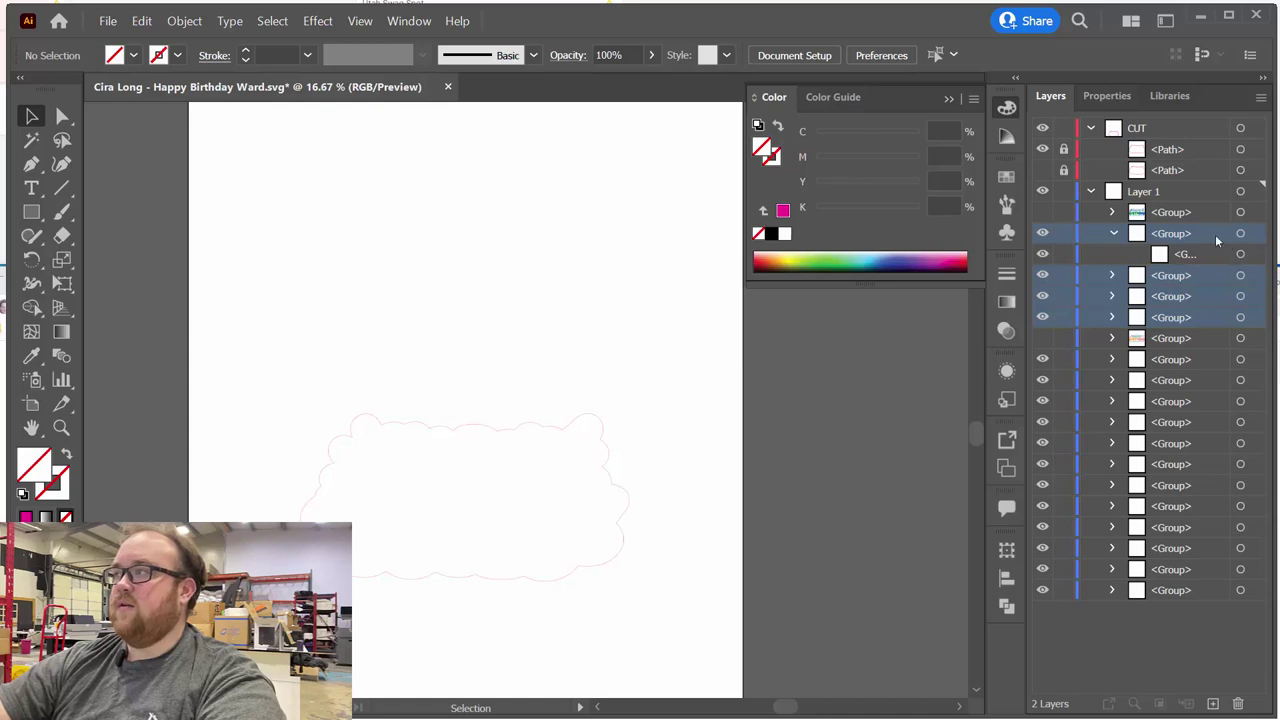
{"action": "left_click", "coordinate": [1214, 238]}
{"action": "left_click", "coordinate": [1112, 233]}
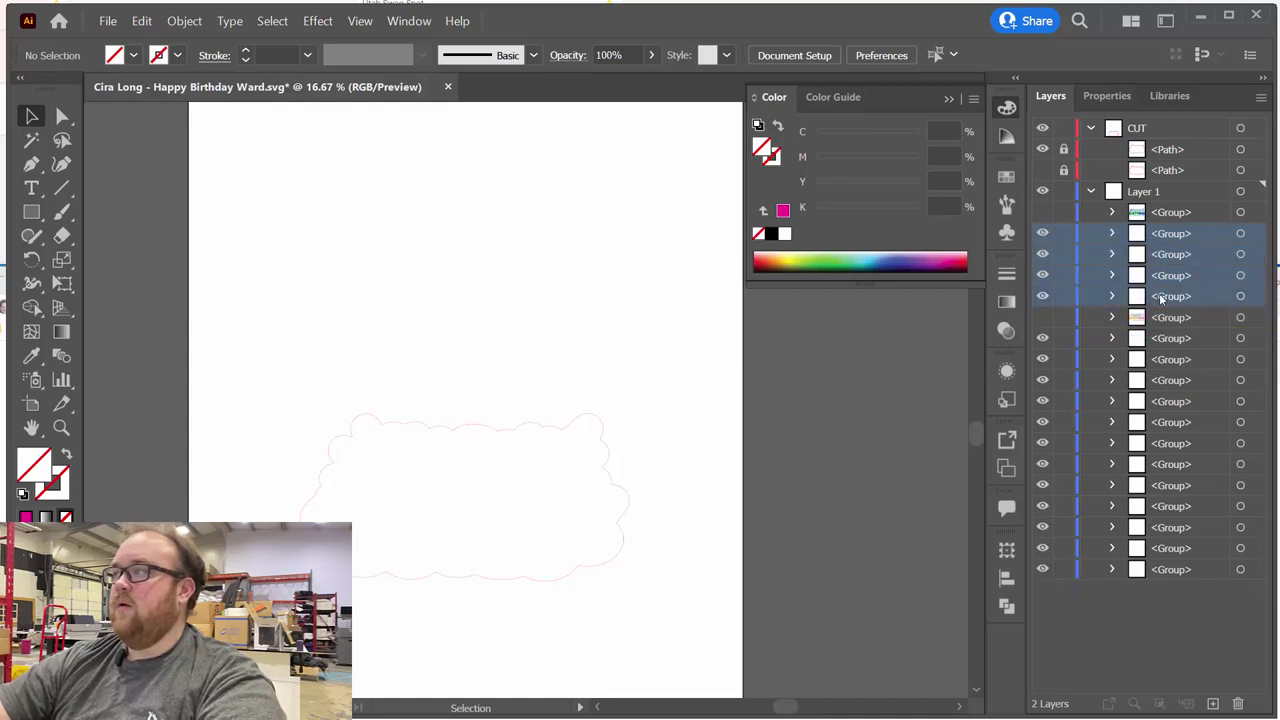
{"action": "left_click", "coordinate": [1160, 295], "text": "shift"}
{"action": "left_click", "coordinate": [1238, 704]}
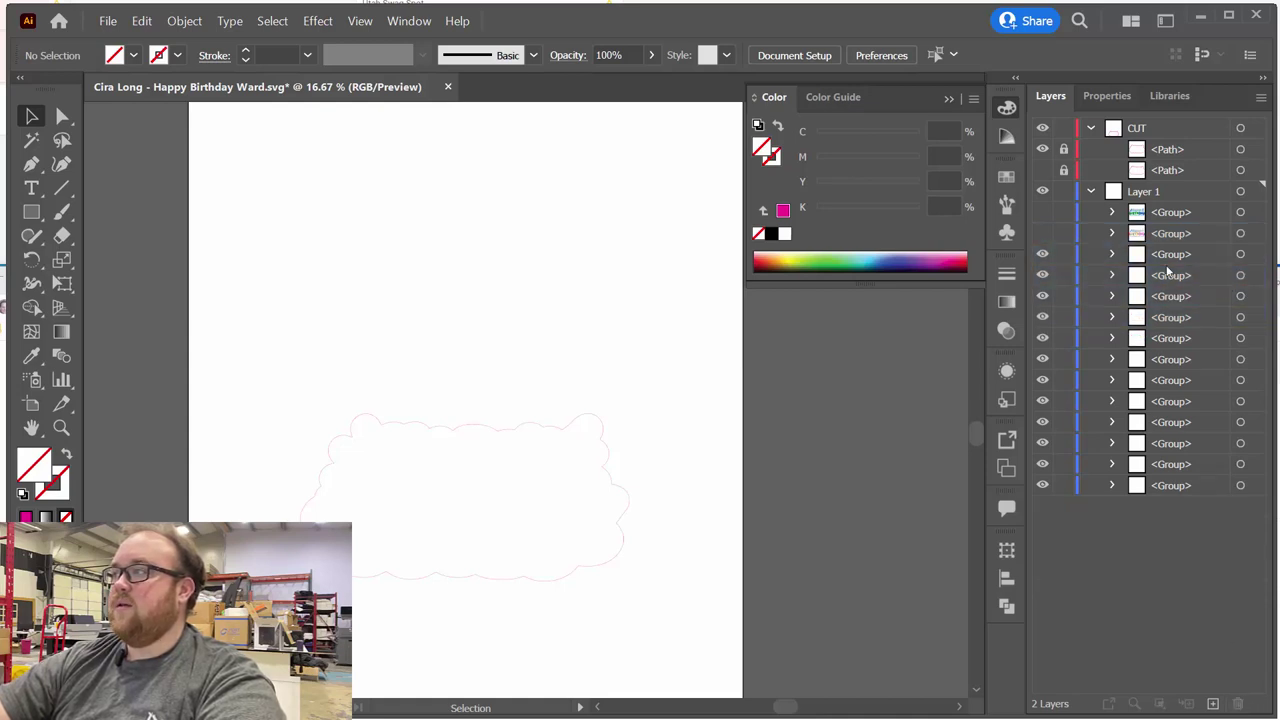
Step: Delete the remaining leftover groups, leaving two sticker groups in Layer 1
{"action": "left_click", "coordinate": [1166, 258]}
{"action": "left_click", "coordinate": [1177, 485], "text": "shift"}
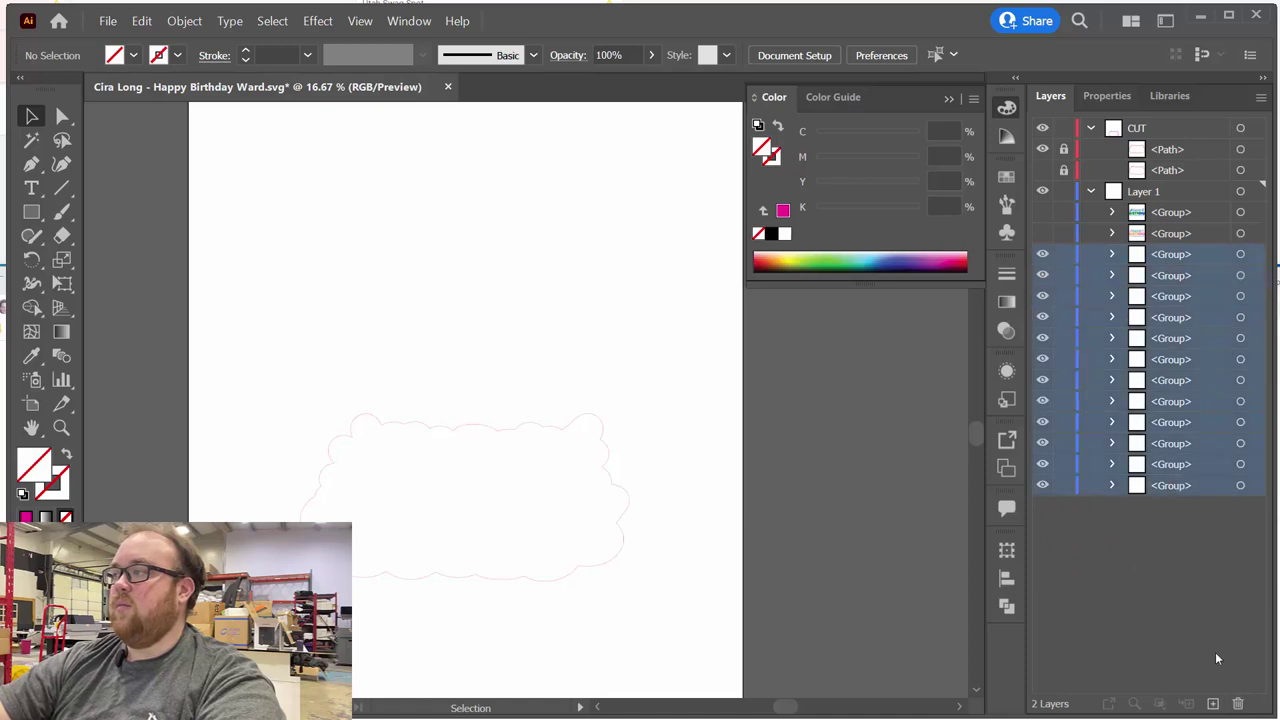
{"action": "left_click", "coordinate": [1238, 704]}
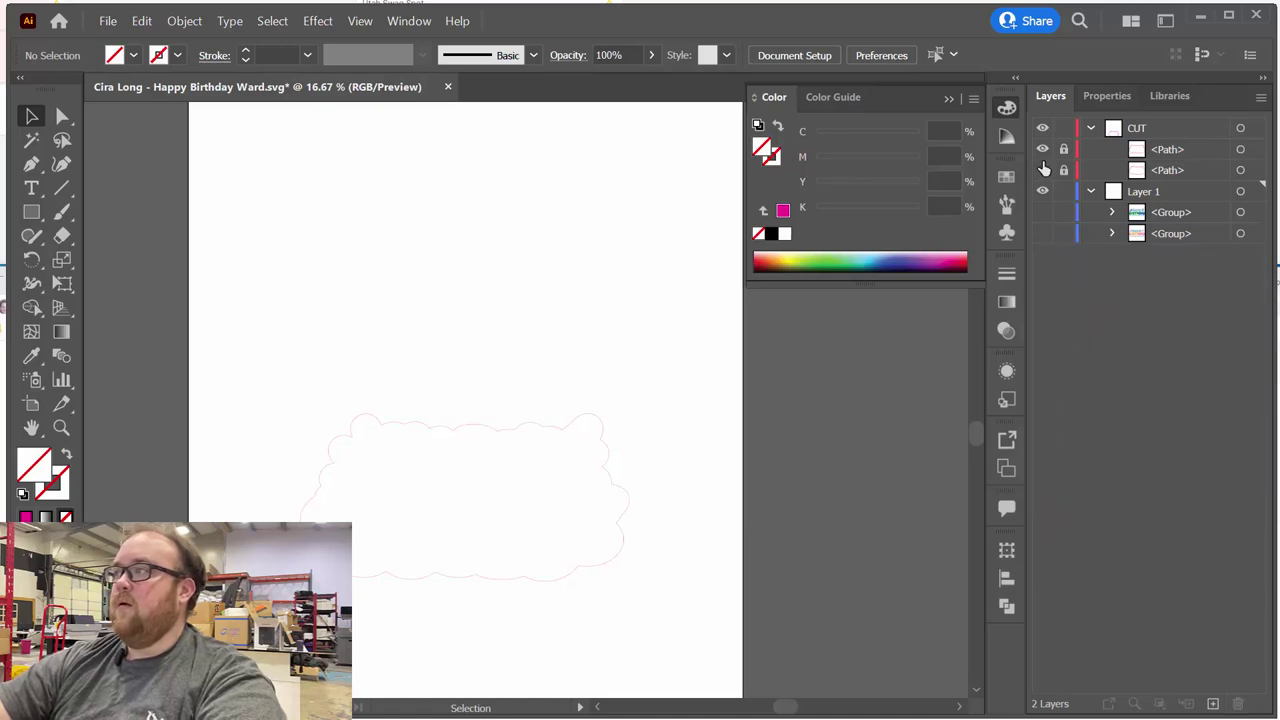
Step: Show both remaining stickers and unlock the two cut paths on the CUT layer
{"action": "left_click", "coordinate": [1042, 212]}
{"action": "left_click", "coordinate": [1042, 233]}
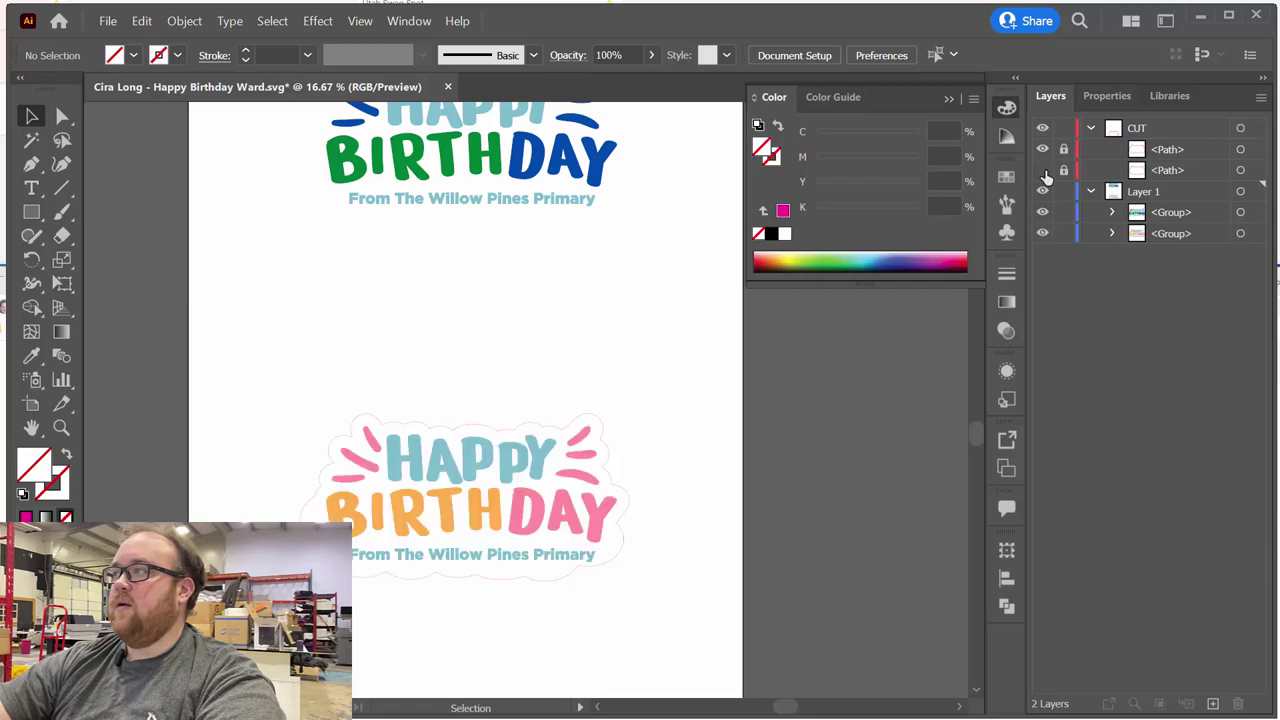
{"action": "scroll", "coordinate": [677, 292], "scroll_direction": "up", "scroll_amount": 3}
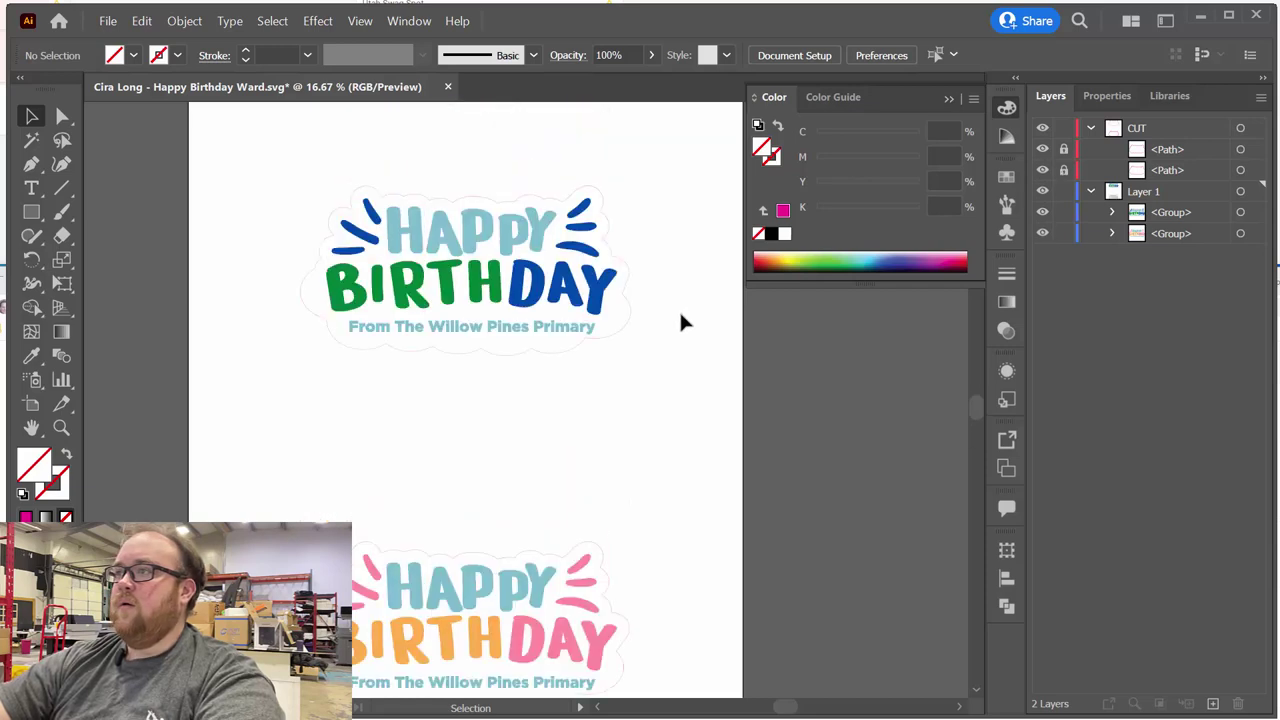
{"action": "scroll", "coordinate": [660, 330], "scroll_direction": "up", "scroll_amount": 5}
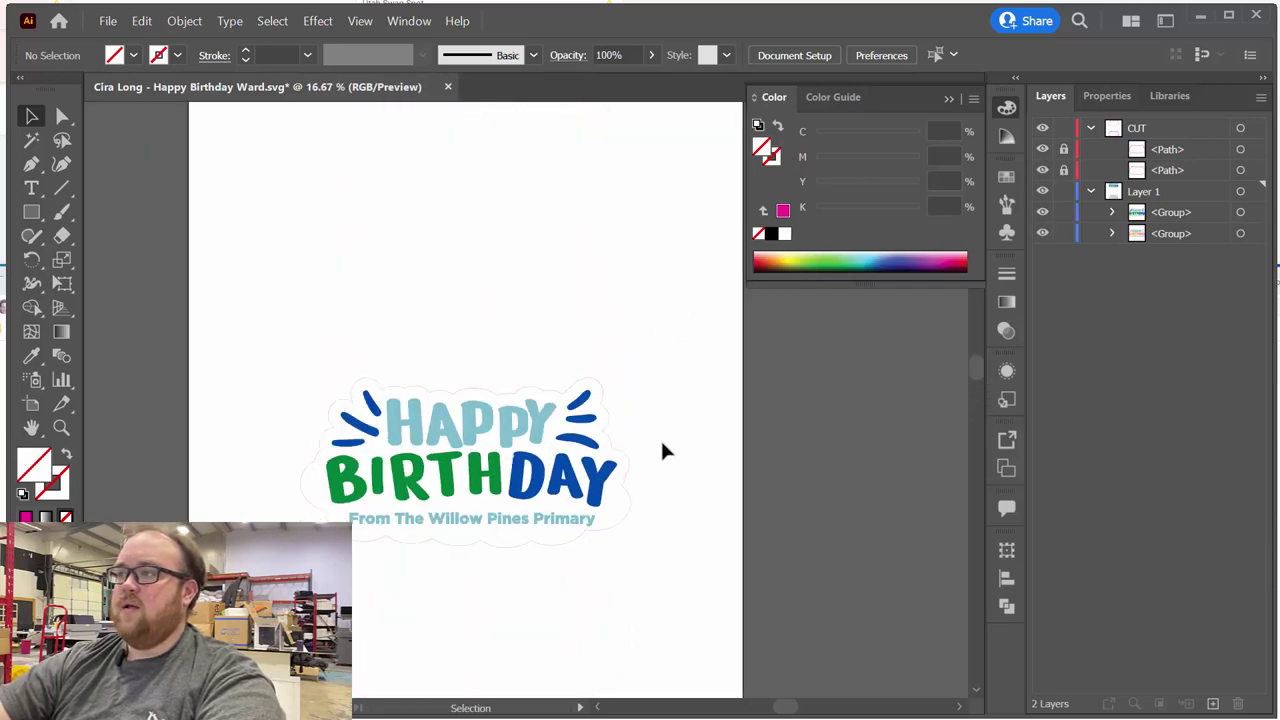
{"action": "left_click", "coordinate": [343, 400]}
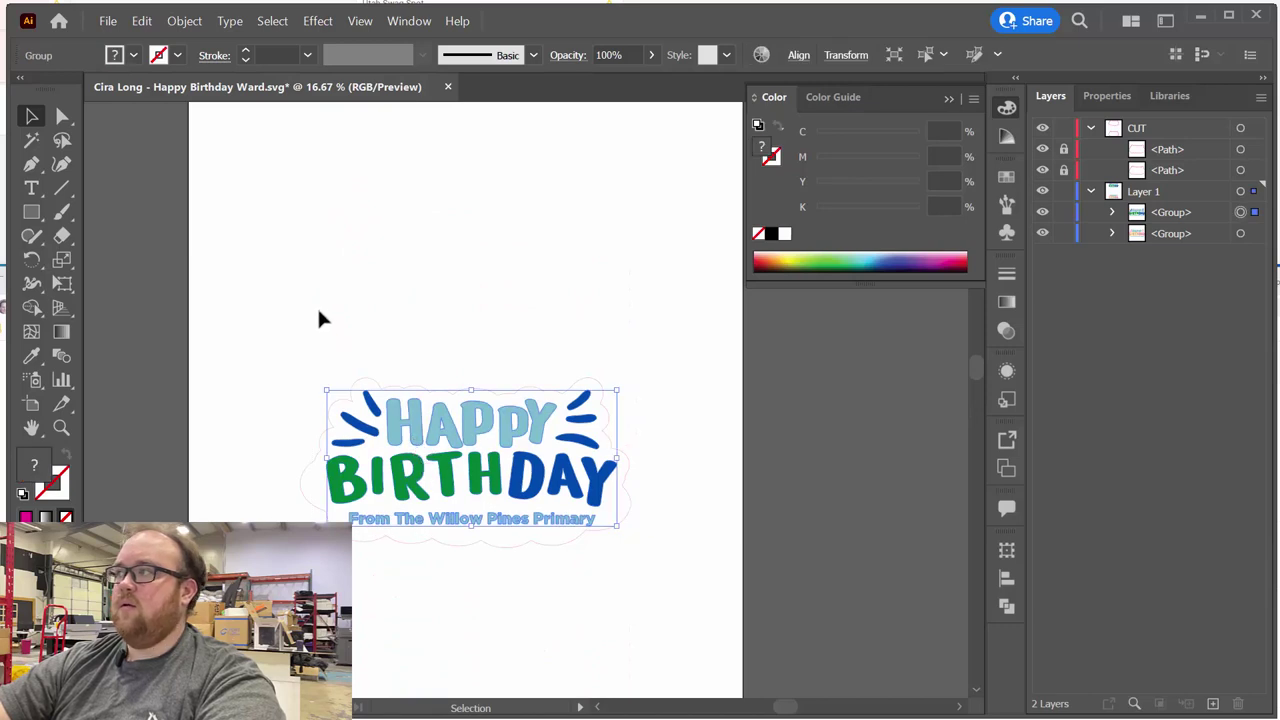
{"action": "left_click", "coordinate": [320, 306]}
{"action": "left_click", "coordinate": [1064, 149]}
{"action": "left_click", "coordinate": [1064, 170]}
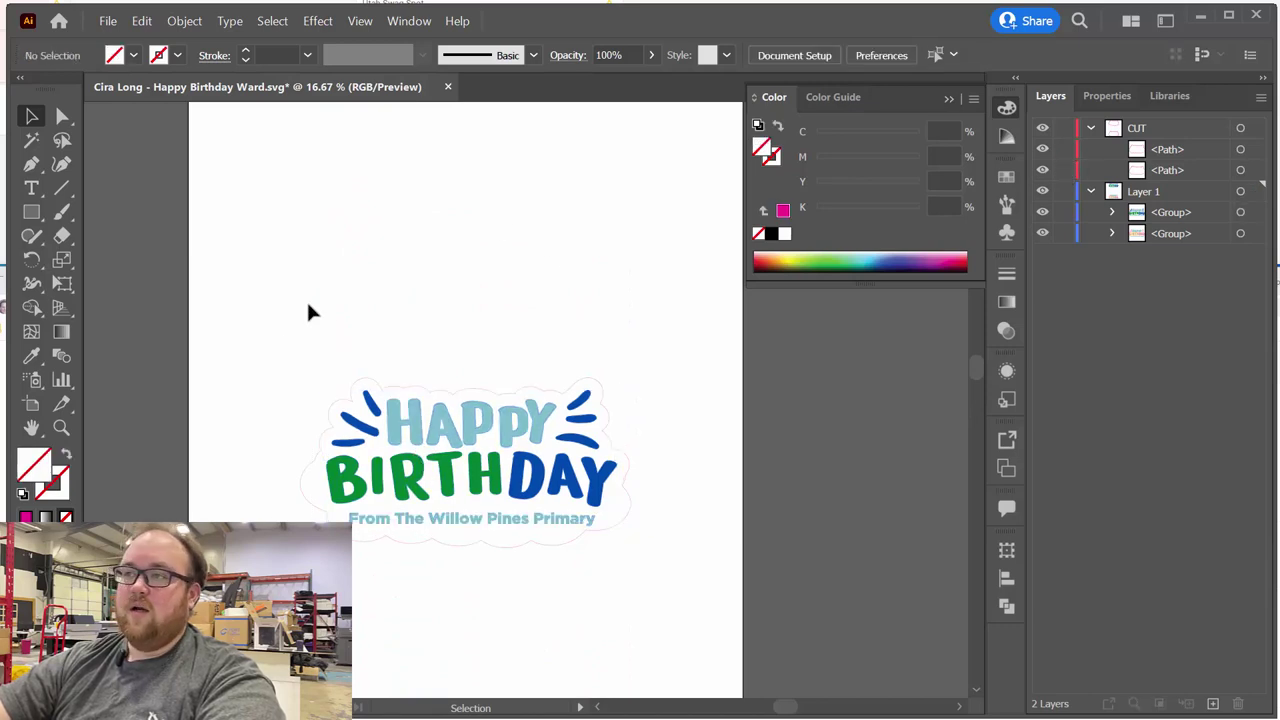
Step: Copy the birthday sticker and the pink-and-orange sticker, each with its cut path, straight upward
{"action": "left_click_drag", "start_coordinate": [284, 322], "coordinate": [718, 585]}
{"action": "left_click_drag", "start_coordinate": [556, 490], "coordinate": [558, 298]}
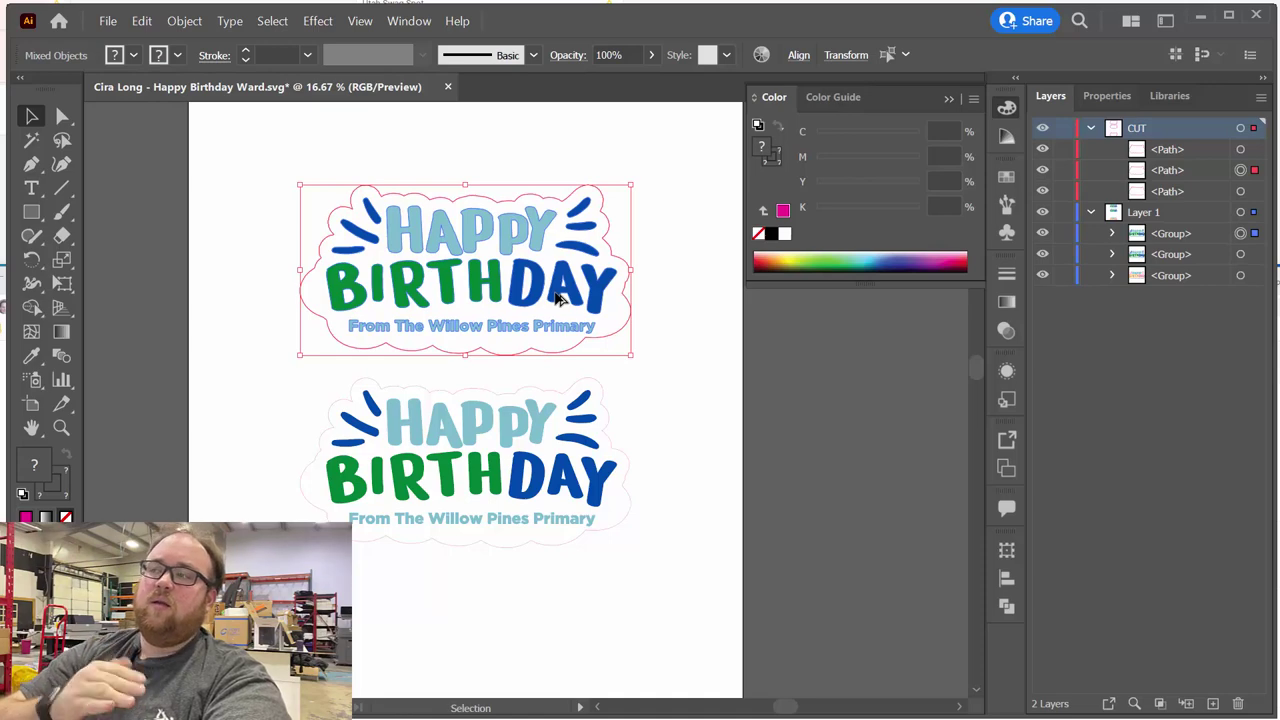
{"action": "scroll", "coordinate": [523, 383], "scroll_direction": "down", "scroll_amount": 5}
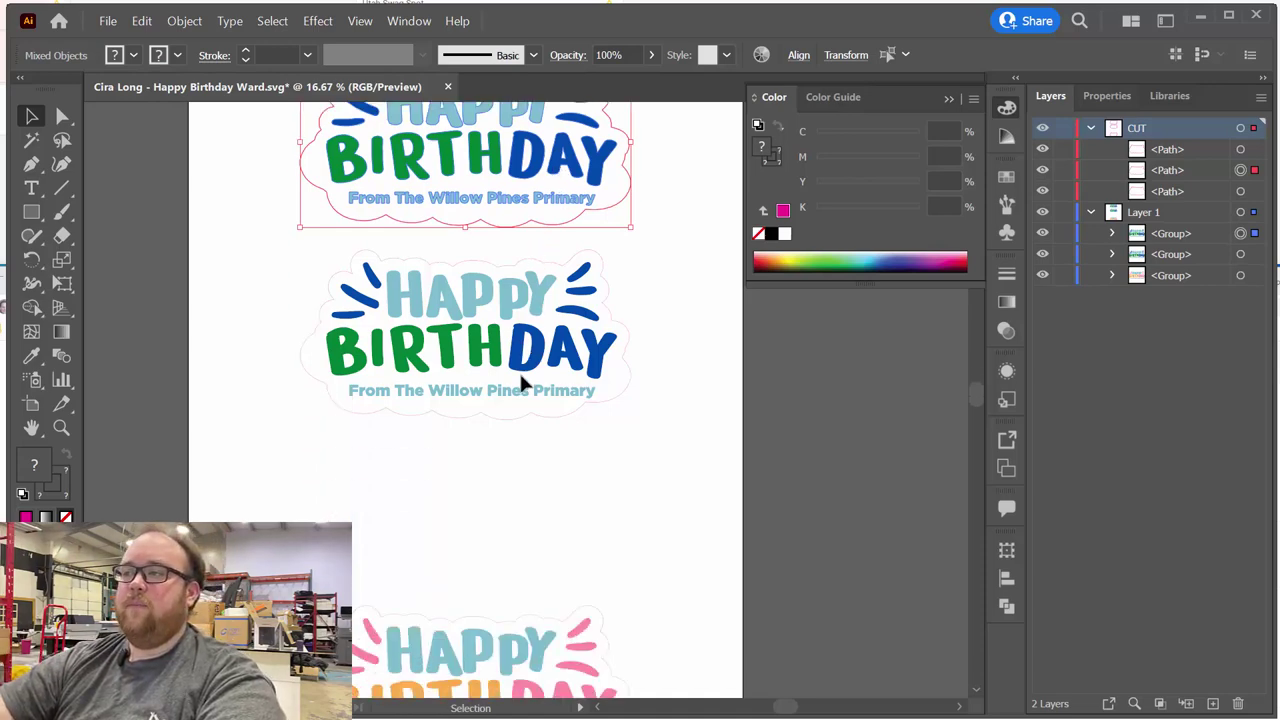
{"action": "left_click", "coordinate": [534, 506]}
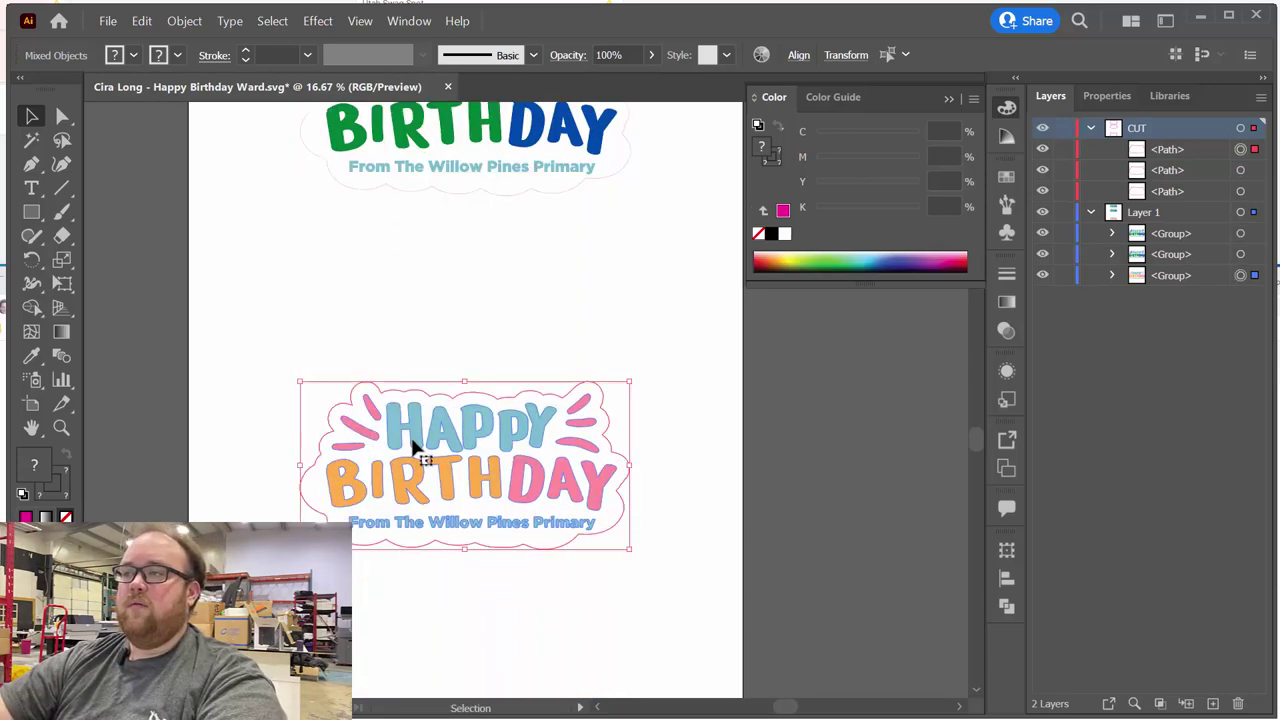
{"action": "left_click_drag", "start_coordinate": [414, 449], "coordinate": [411, 258]}
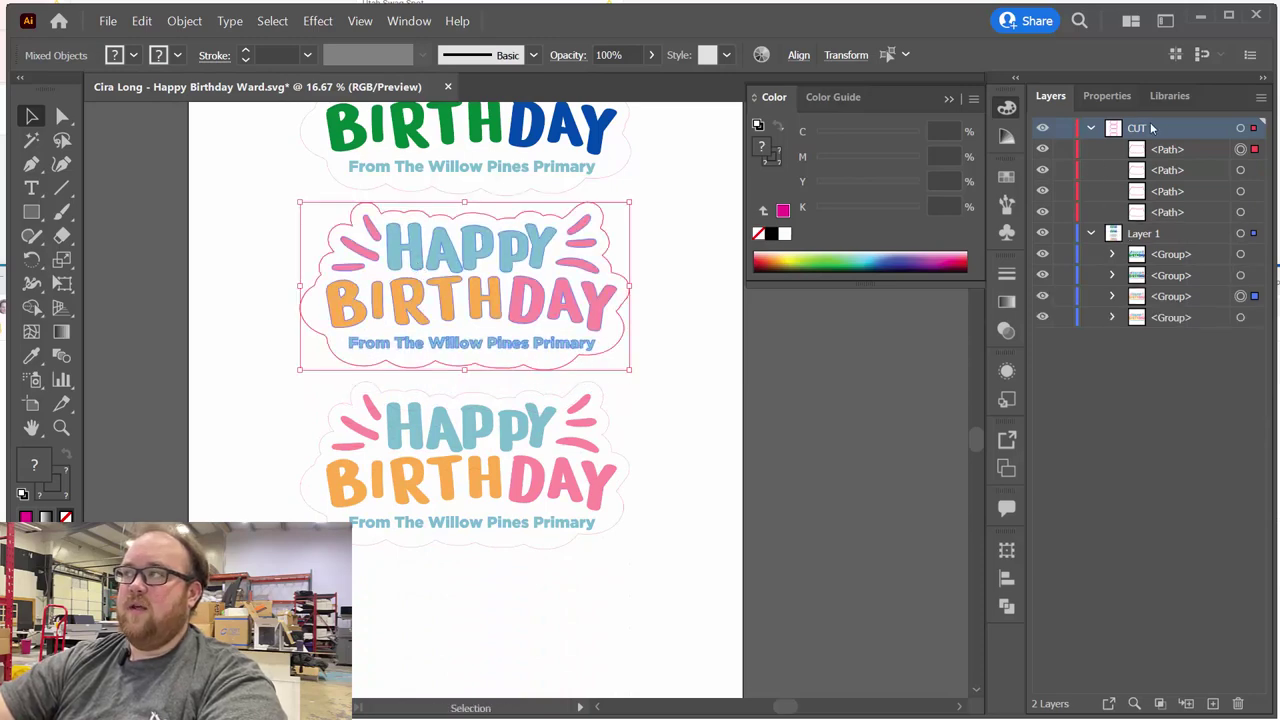
Step: Rename Layer 1 to 'artwork'
{"action": "left_click", "coordinate": [743, 471]}
{"action": "scroll", "coordinate": [743, 471], "scroll_direction": "down", "scroll_amount": 2}
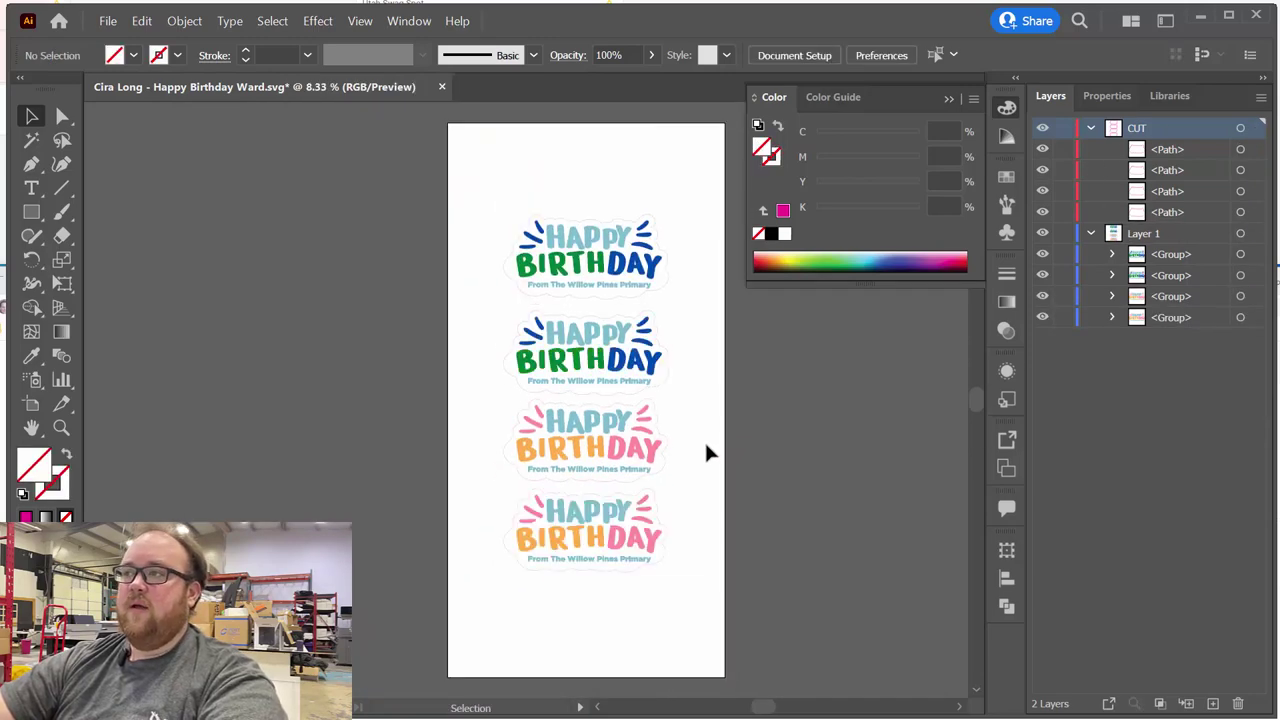
{"action": "scroll", "coordinate": [704, 439], "scroll_direction": "right", "scroll_amount": 3}
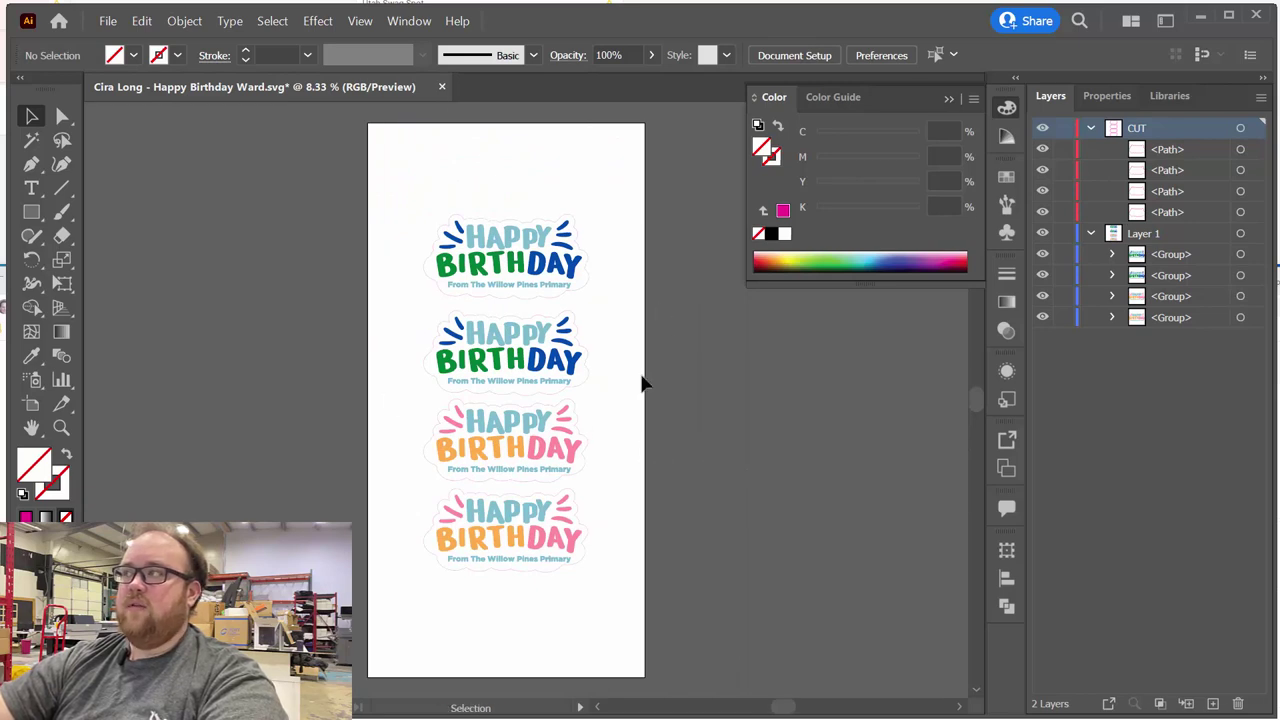
{"action": "double_click", "coordinate": [1158, 231]}
{"action": "type", "text": "a"}
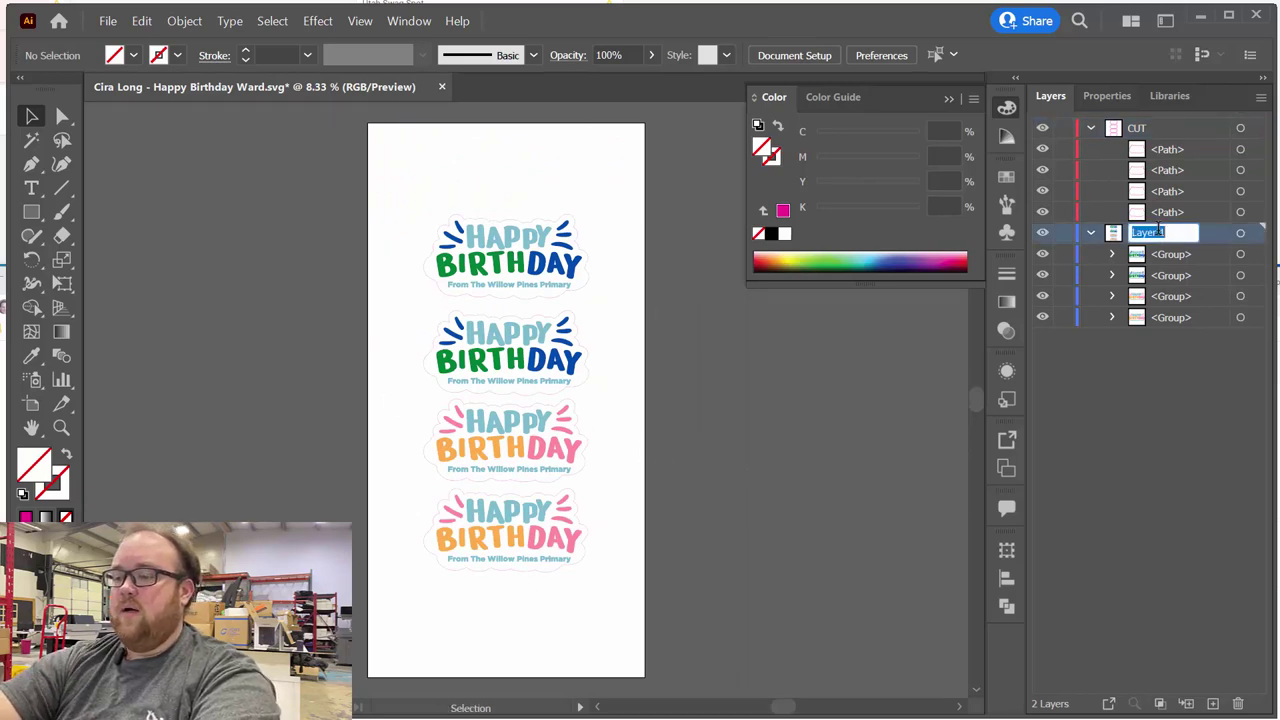
{"action": "type", "text": "rtwork"}
{"action": "key", "text": "Return"}
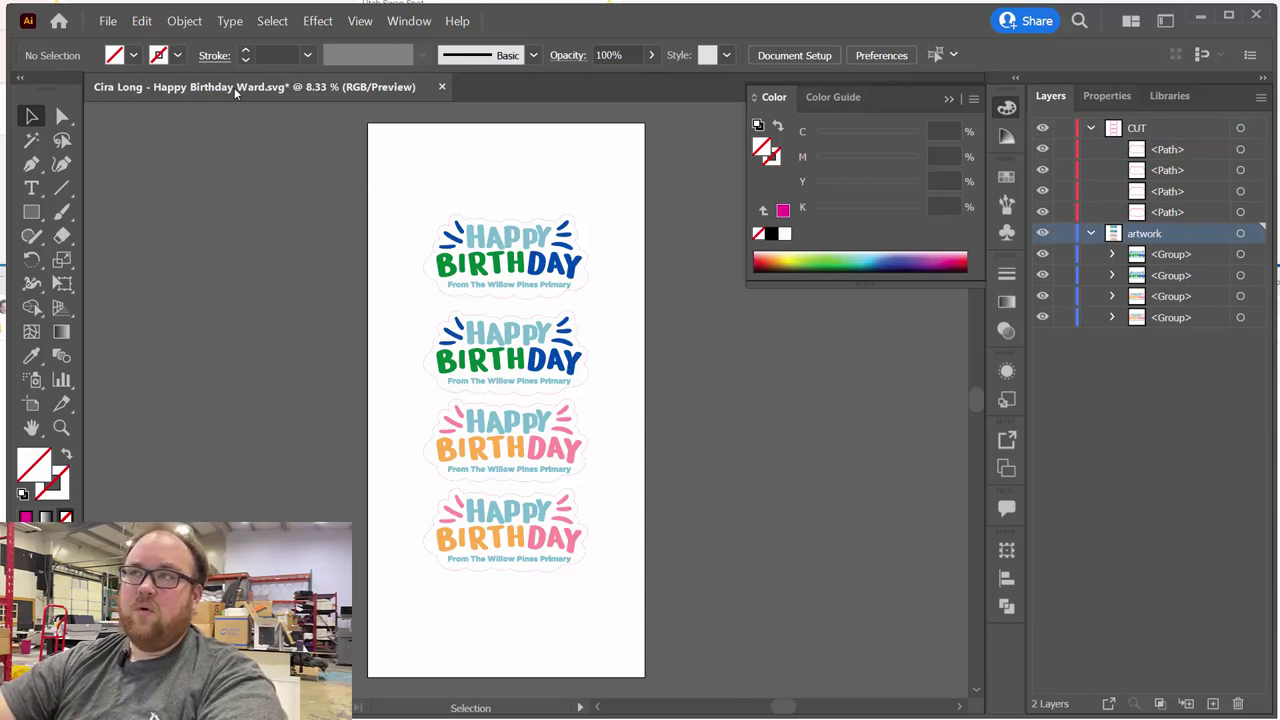
Step: Add Summa registration marks via File > Summa GoProduce > Add Summa Registration Marks
{"action": "left_click", "coordinate": [116, 25]}
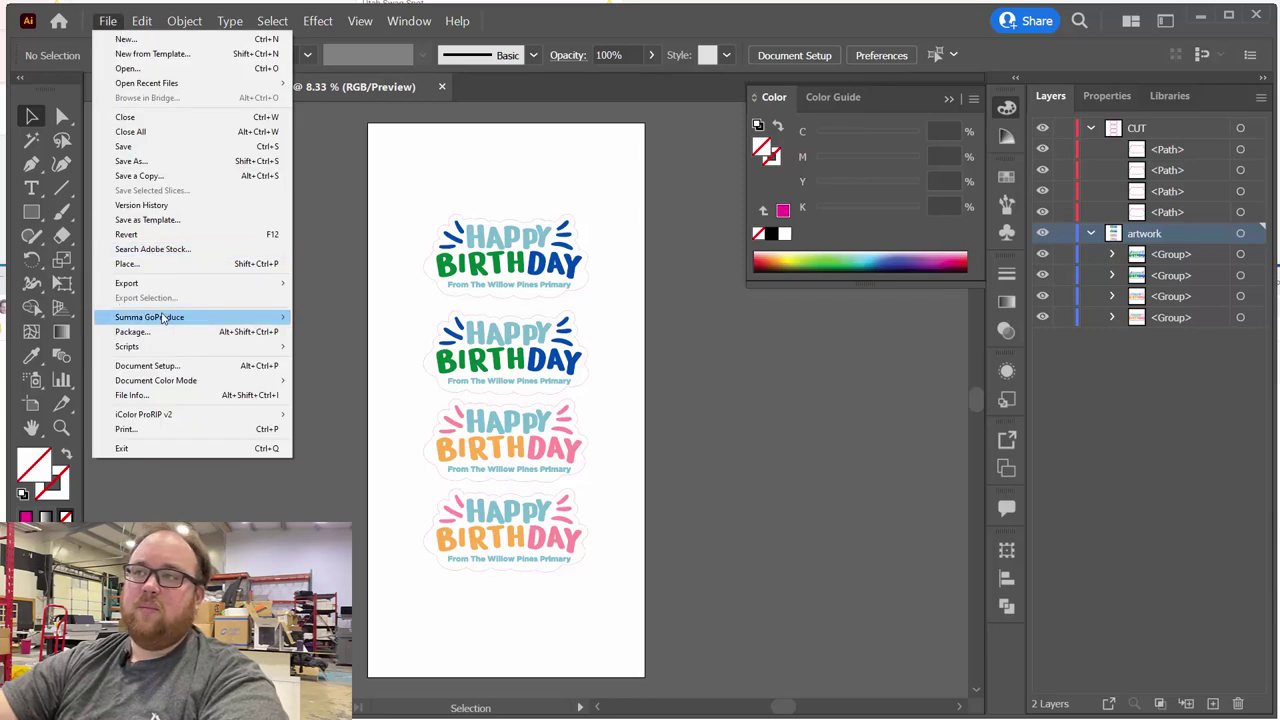
{"action": "mouse_move", "coordinate": [201, 317]}
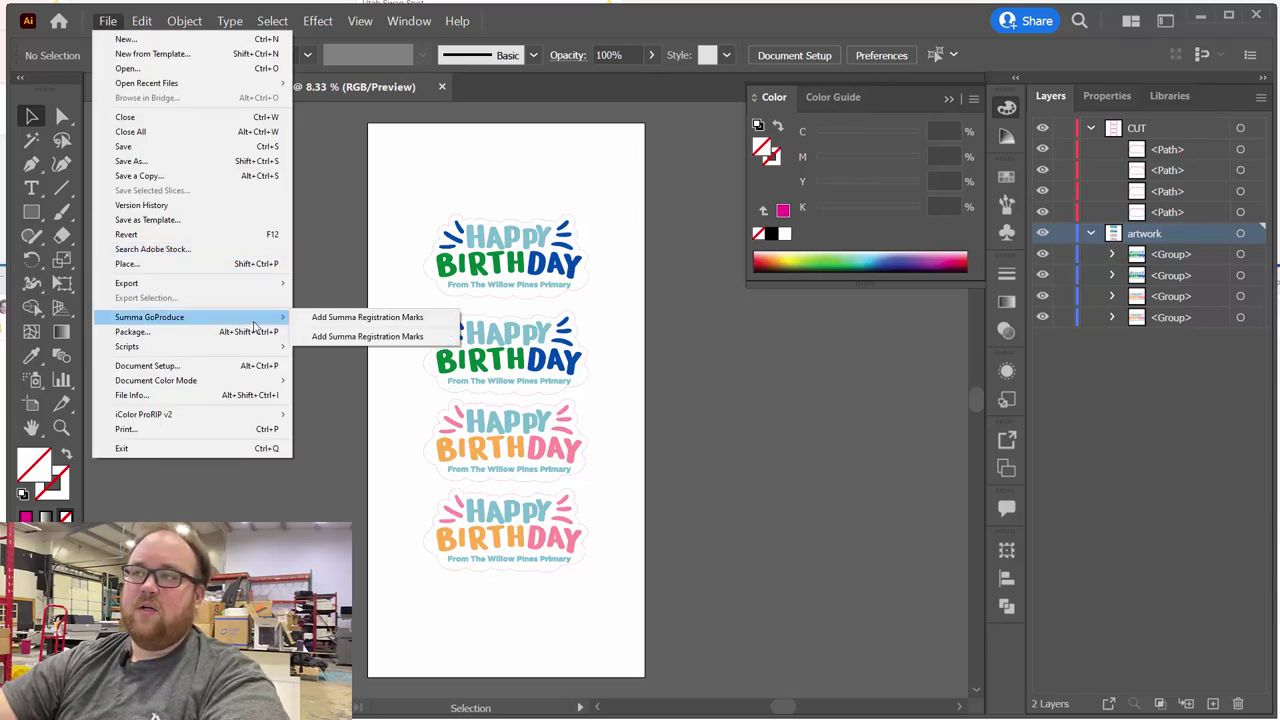
{"action": "left_click", "coordinate": [335, 318]}
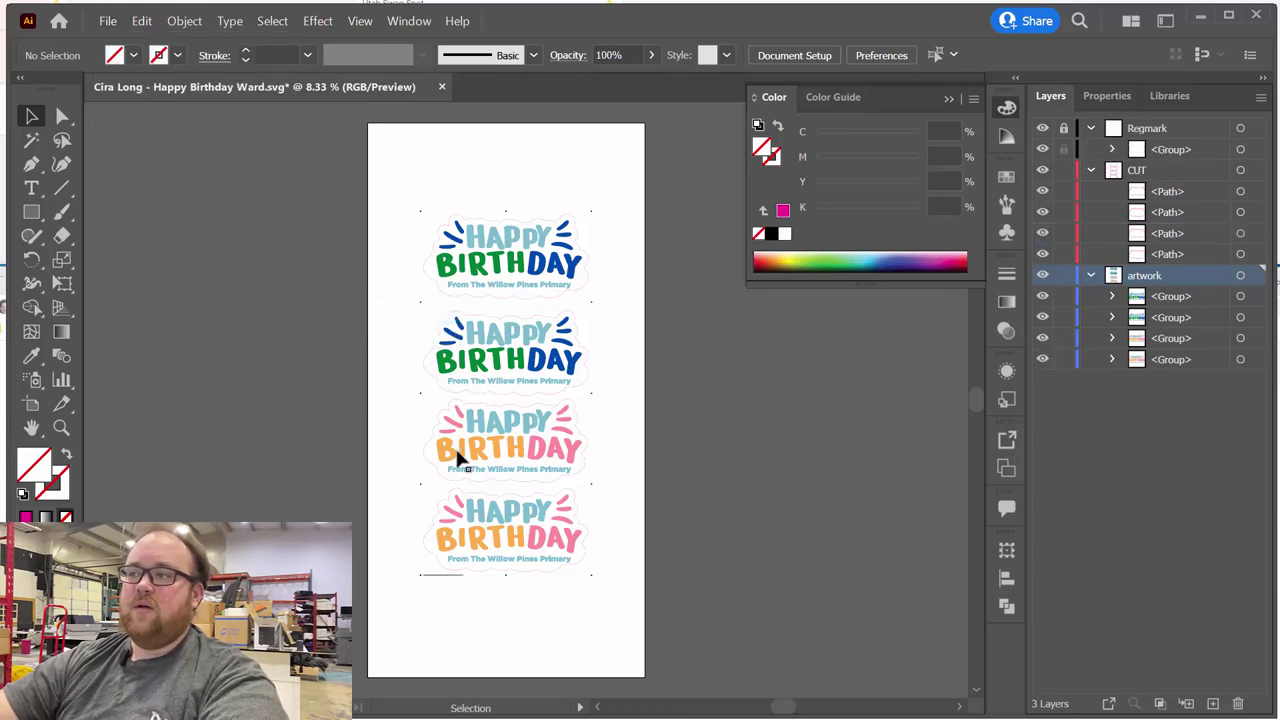
{"action": "scroll", "coordinate": [470, 577], "scroll_direction": "up", "scroll_amount": 2}
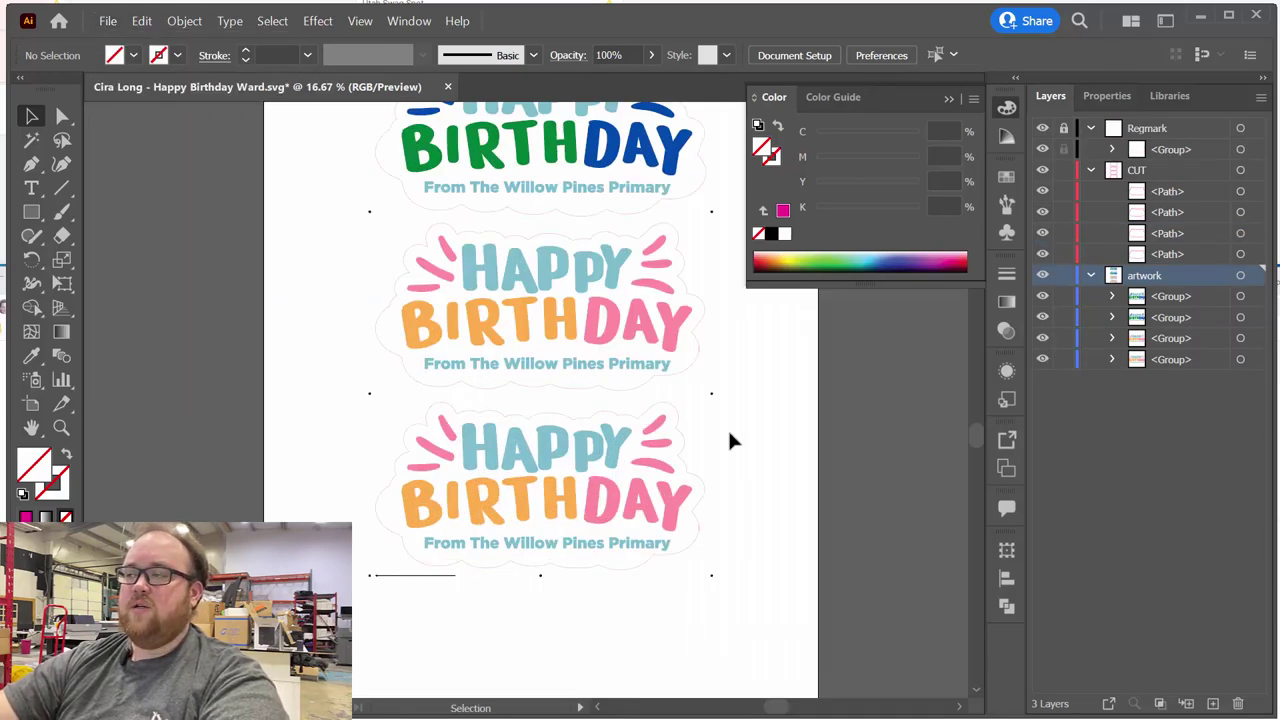
{"action": "scroll", "coordinate": [729, 440], "scroll_direction": "up", "scroll_amount": 5}
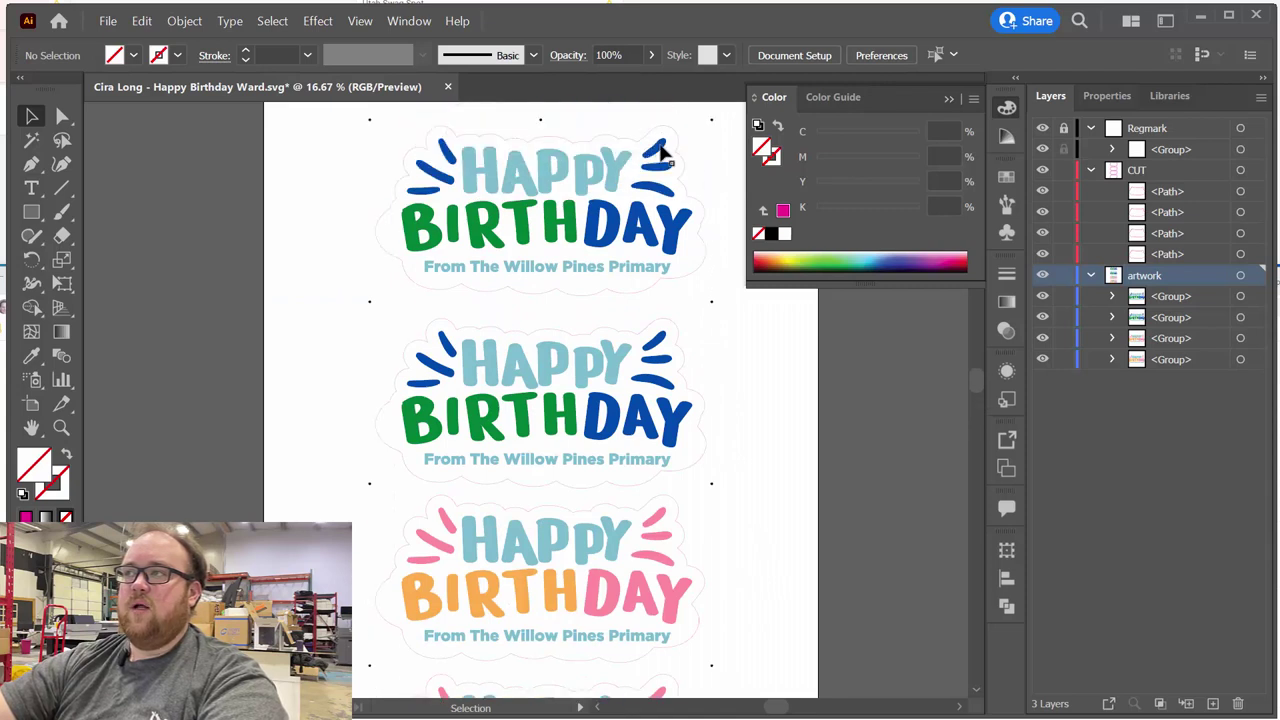
{"action": "scroll", "coordinate": [306, 497], "scroll_direction": "down", "scroll_amount": 1}
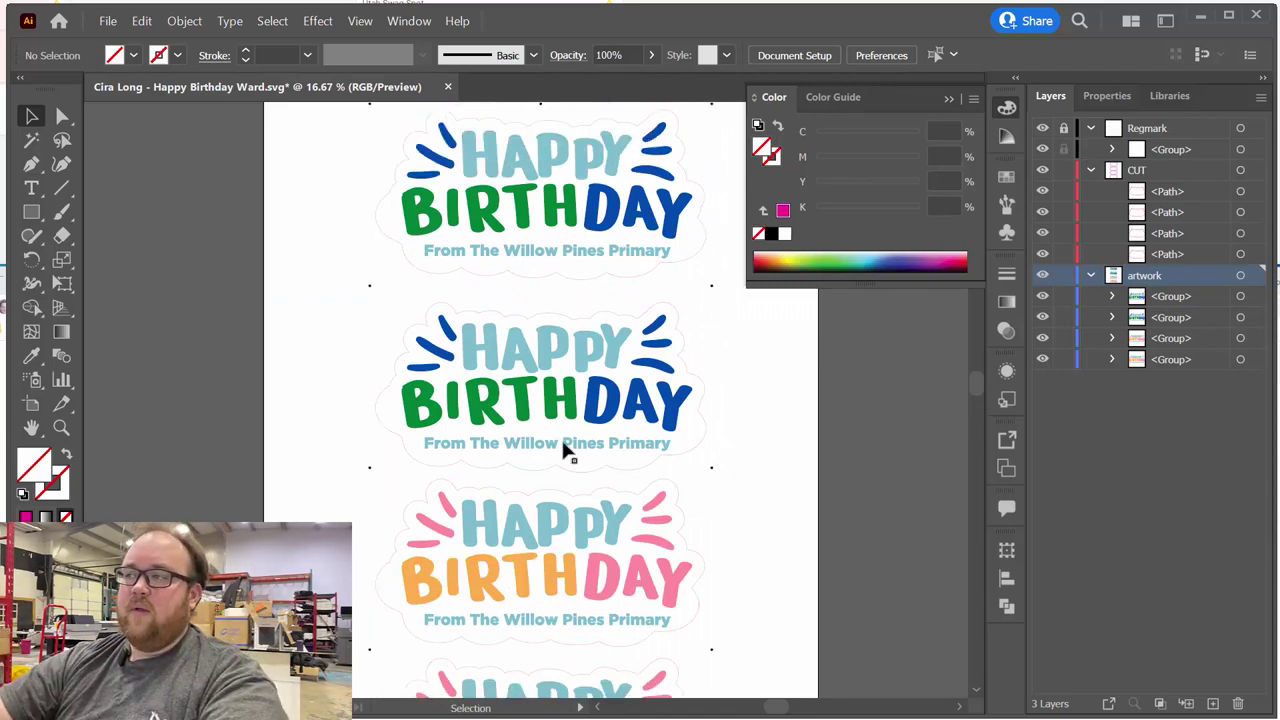
{"action": "scroll", "coordinate": [506, 560], "scroll_direction": "down", "scroll_amount": 3}
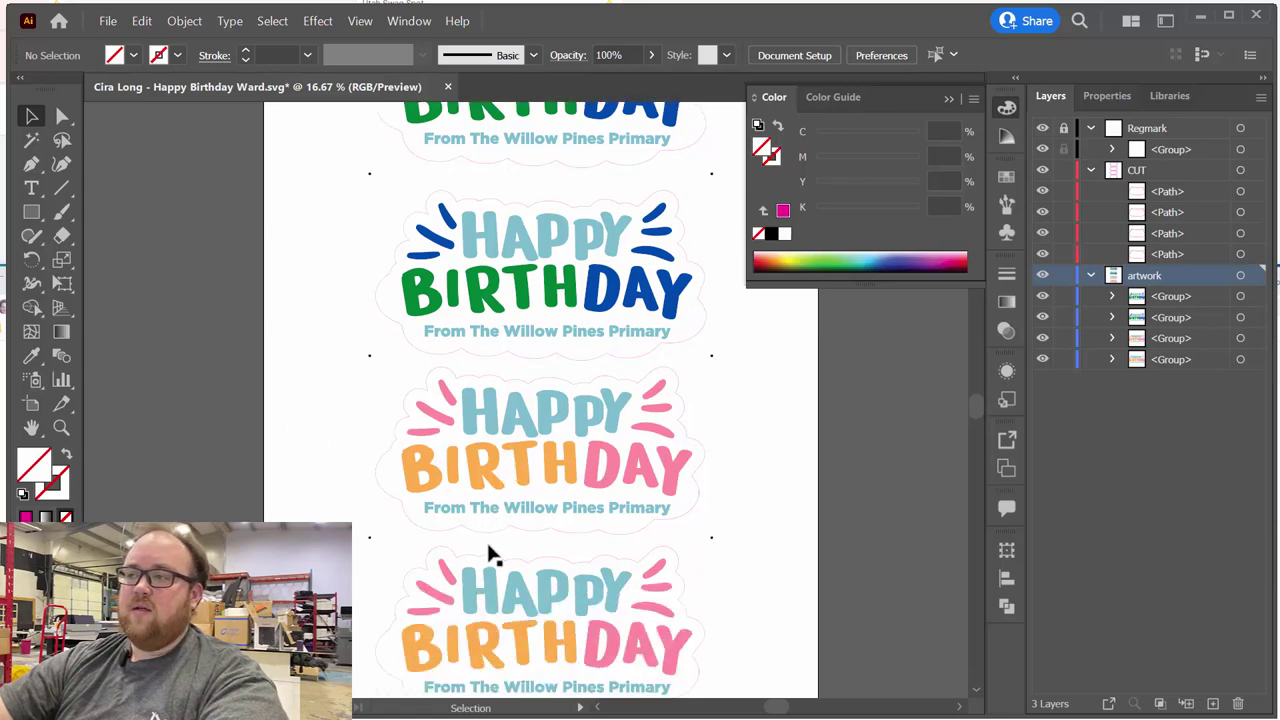
{"action": "scroll", "coordinate": [490, 553], "scroll_direction": "down", "scroll_amount": 2}
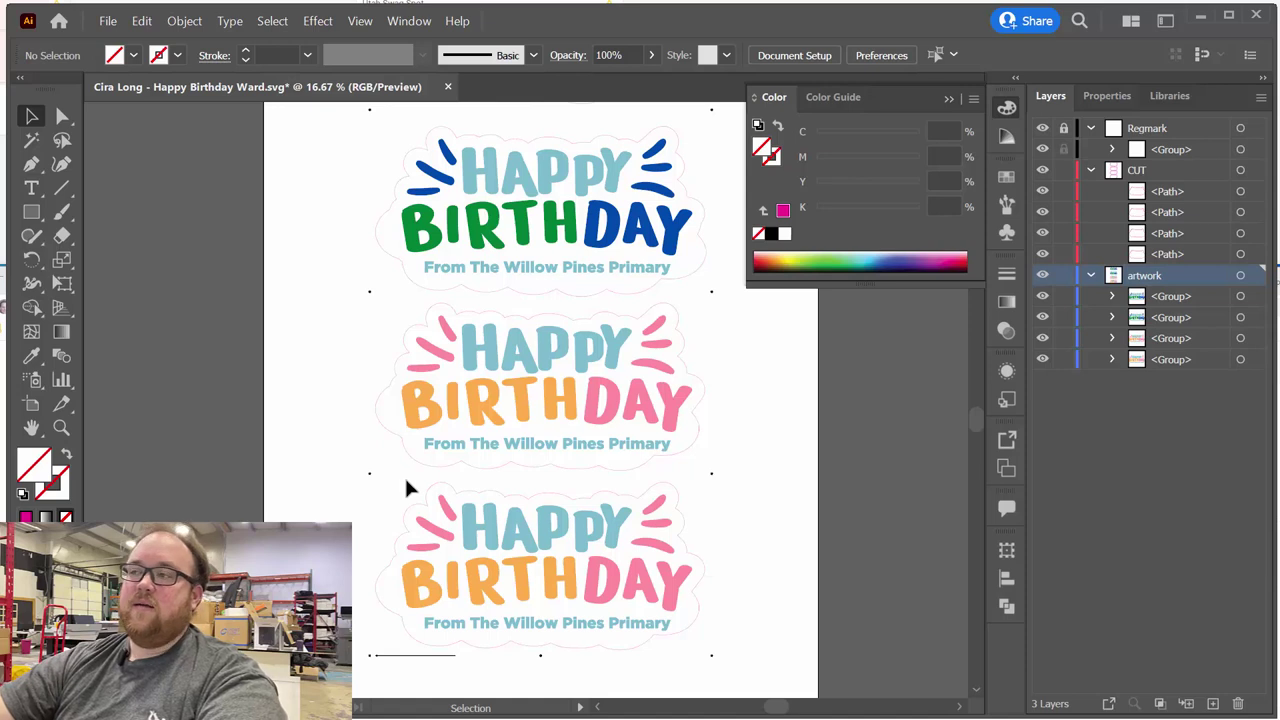
{"action": "scroll", "coordinate": [406, 482], "scroll_direction": "down", "scroll_amount": 1}
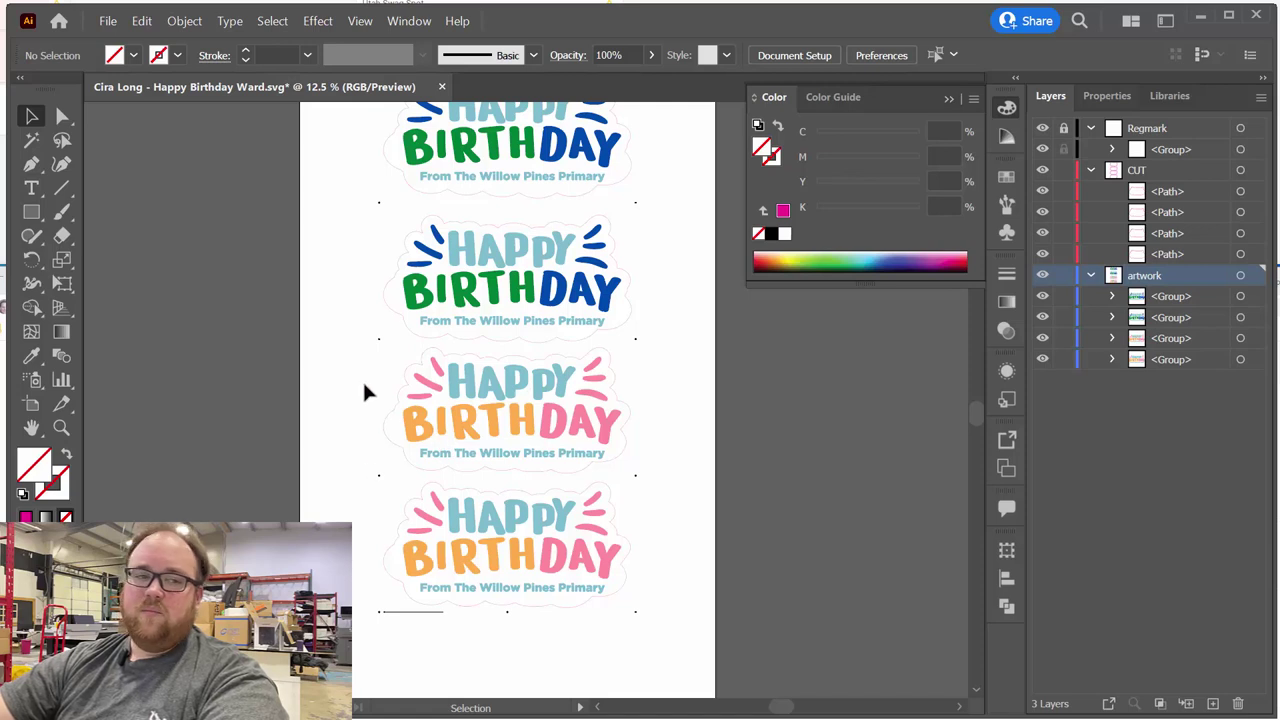
{"action": "scroll", "coordinate": [397, 380], "scroll_direction": "up", "scroll_amount": 4}
{"action": "scroll", "coordinate": [480, 524], "scroll_direction": "down", "scroll_amount": 1}
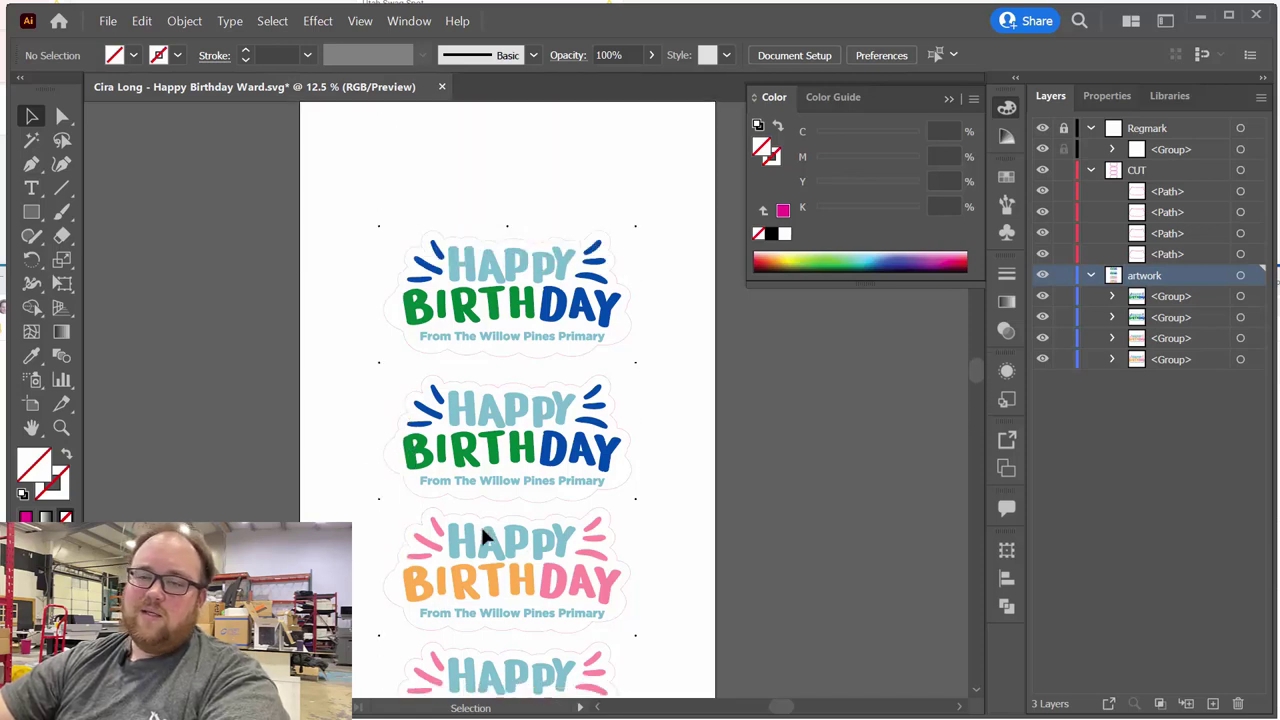
{"action": "scroll", "coordinate": [480, 524], "scroll_direction": "down", "scroll_amount": 2}
{"action": "scroll", "coordinate": [455, 512], "scroll_direction": "down", "scroll_amount": 1, "text": "alt"}
{"action": "scroll", "coordinate": [455, 512], "scroll_direction": "down", "scroll_amount": 2}
{"action": "scroll", "coordinate": [455, 512], "scroll_direction": "right", "scroll_amount": 1}
{"action": "scroll", "coordinate": [455, 512], "scroll_direction": "down", "scroll_amount": 1}
{"action": "scroll", "coordinate": [455, 512], "scroll_direction": "right", "scroll_amount": 1}
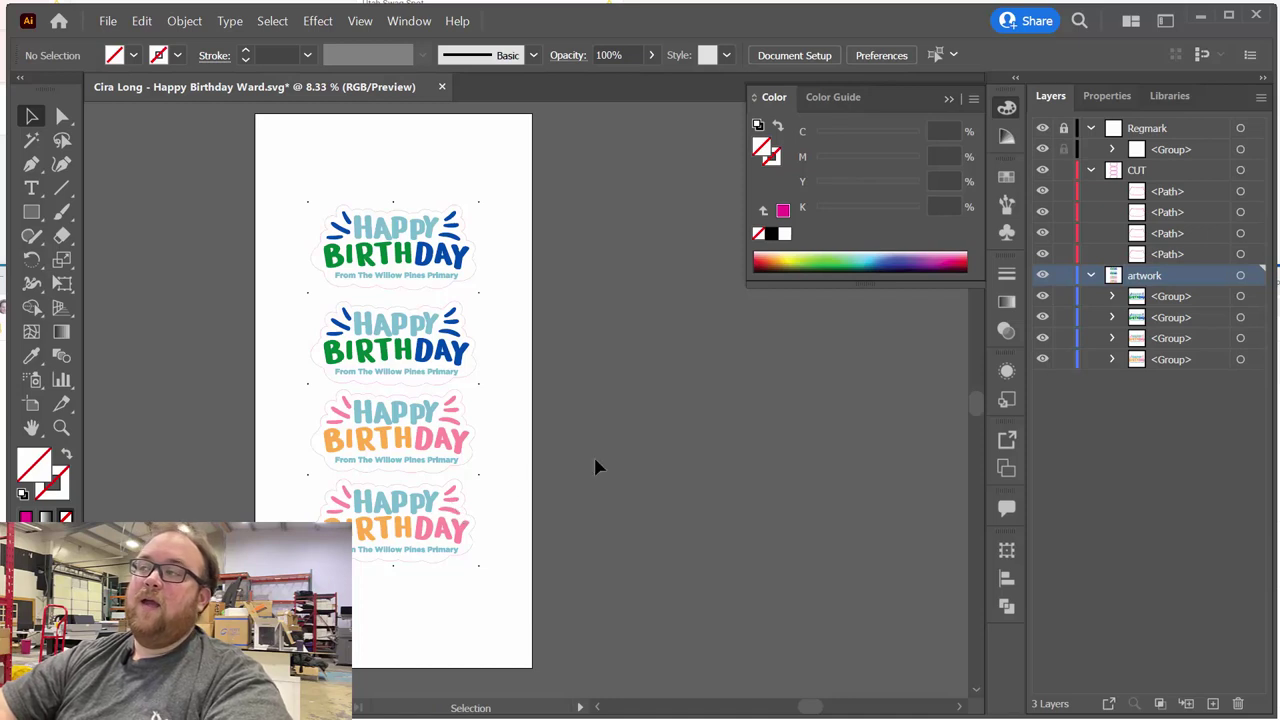
Step: Turn off the artwork layer's visibility and keep CUT shown, leaving four cut outlines and registration marks
{"action": "left_click", "coordinate": [1042, 170]}
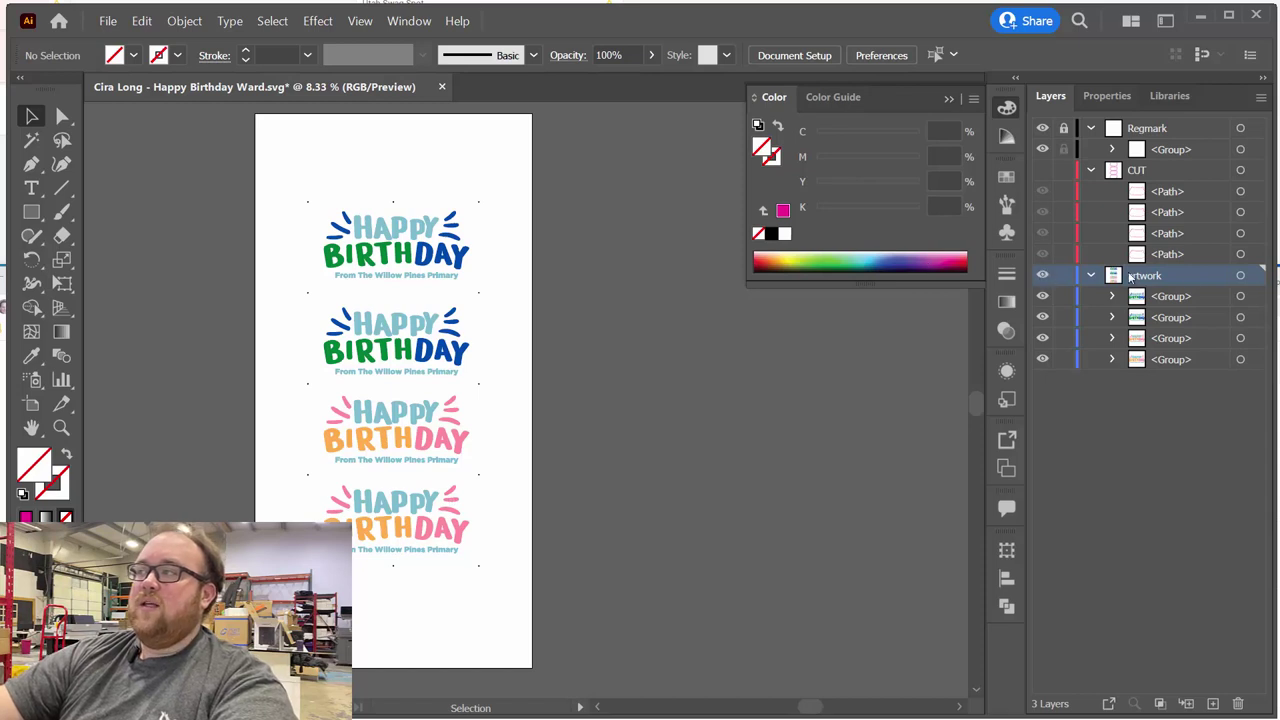
{"action": "left_click", "coordinate": [1042, 275]}
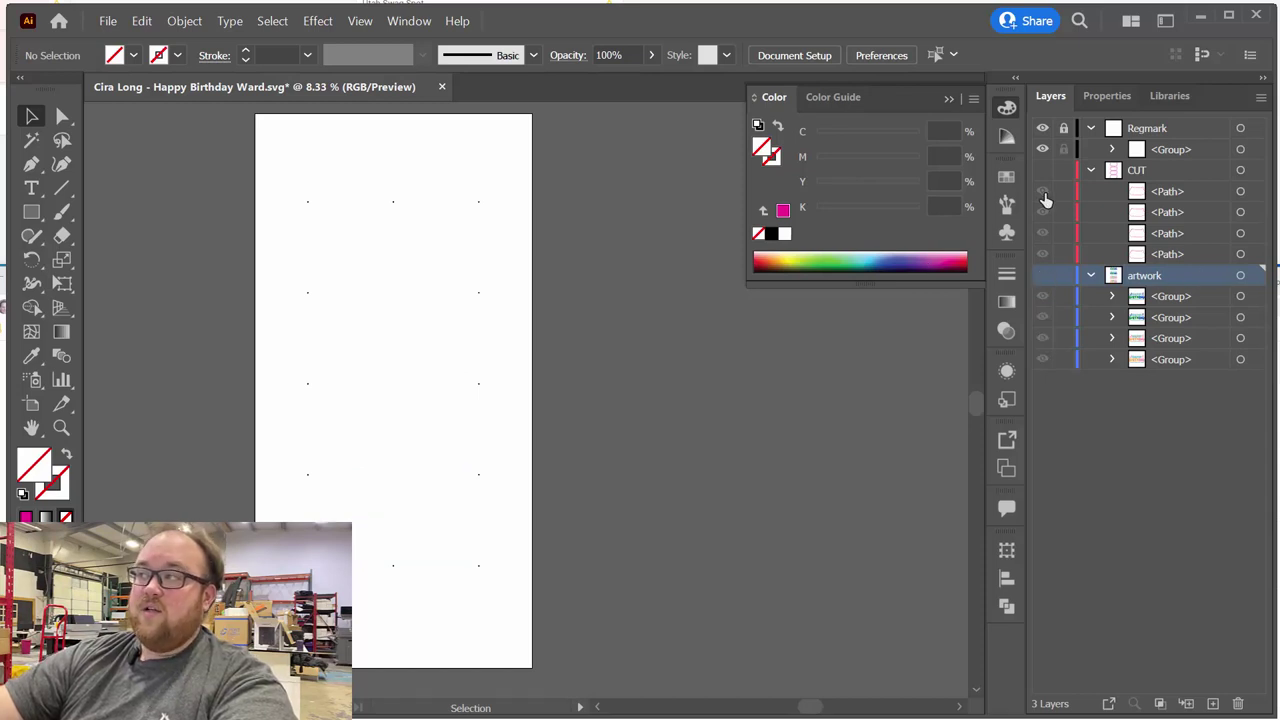
{"action": "left_click", "coordinate": [1042, 171]}
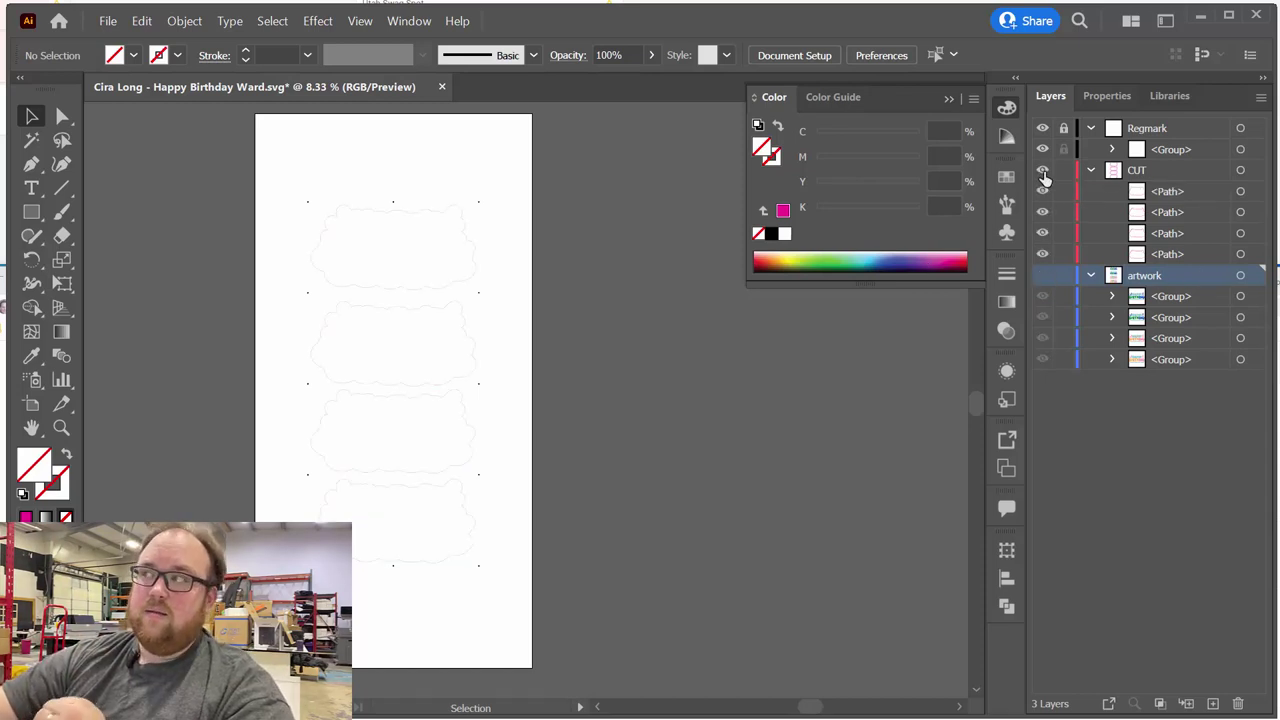